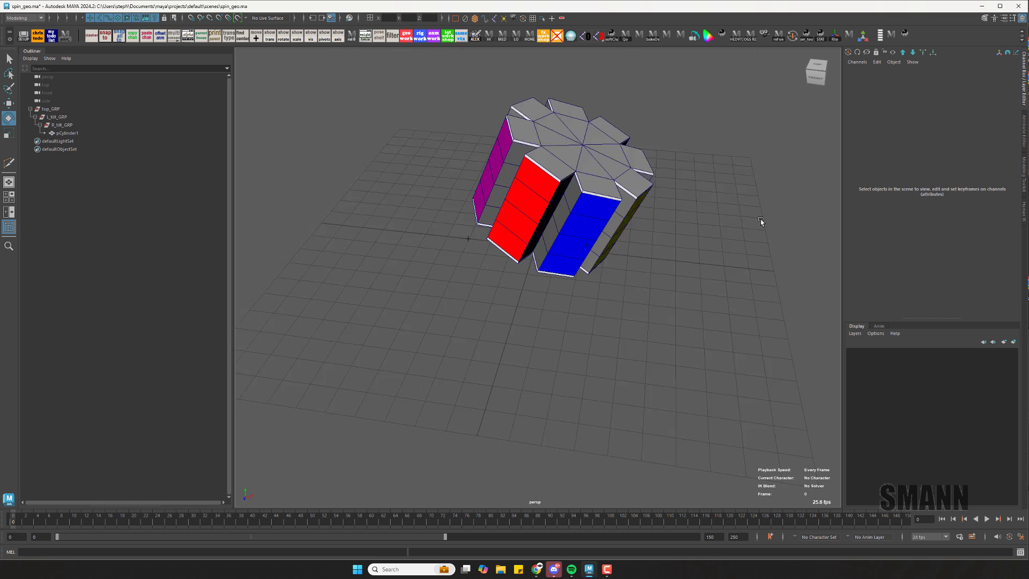
Try rotating top_GRP about its Y axis, and undo the rotation.
click(106, 109)
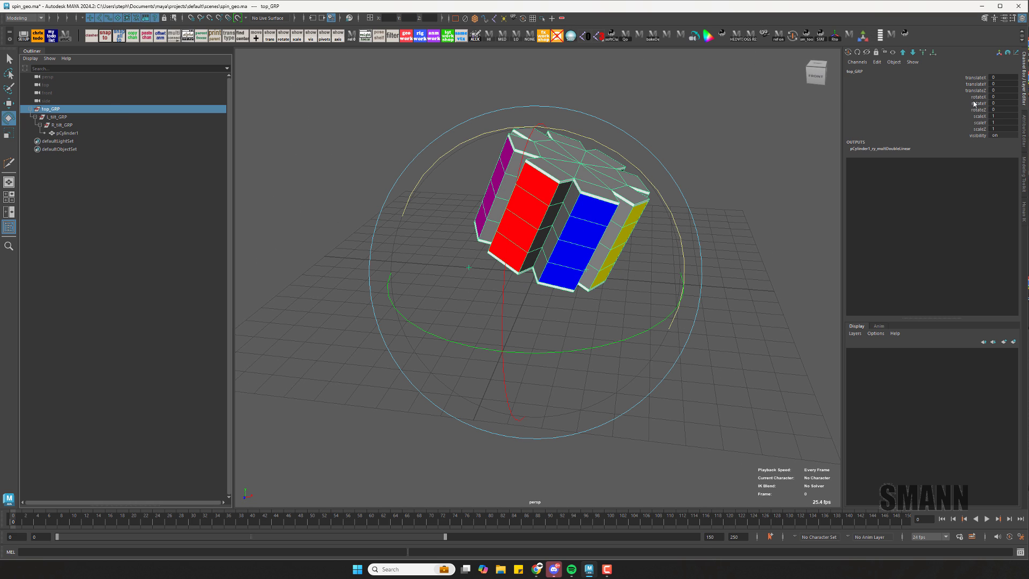
click(975, 104)
alt+drag(519, 235, 518, 217)
middle_drag(519, 217, 735, 255)
key(ctrl+z)
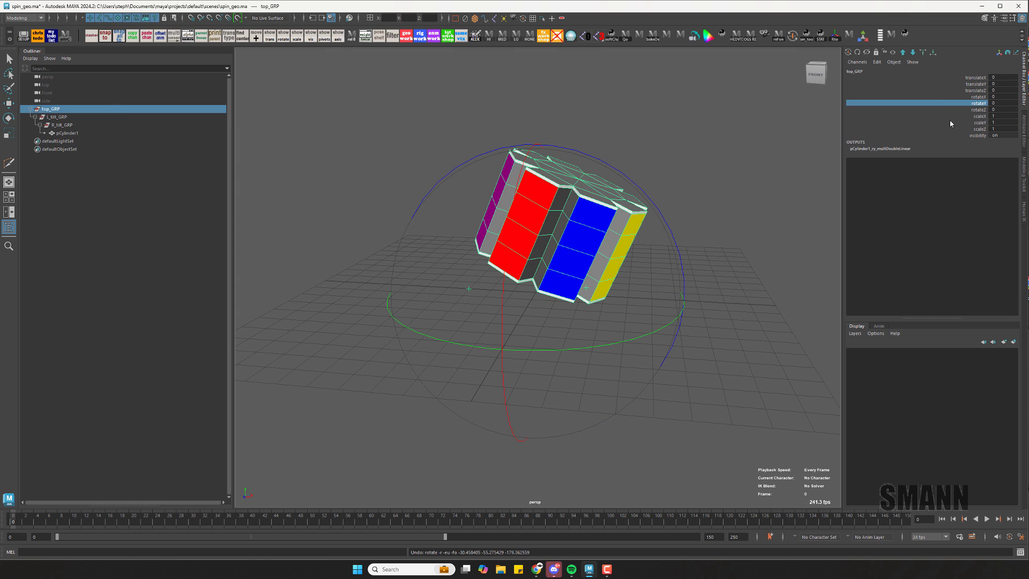
Test how the tilted cylinder spins by scrubbing top_GRP's Rotate Y value interactively.
click(975, 97)
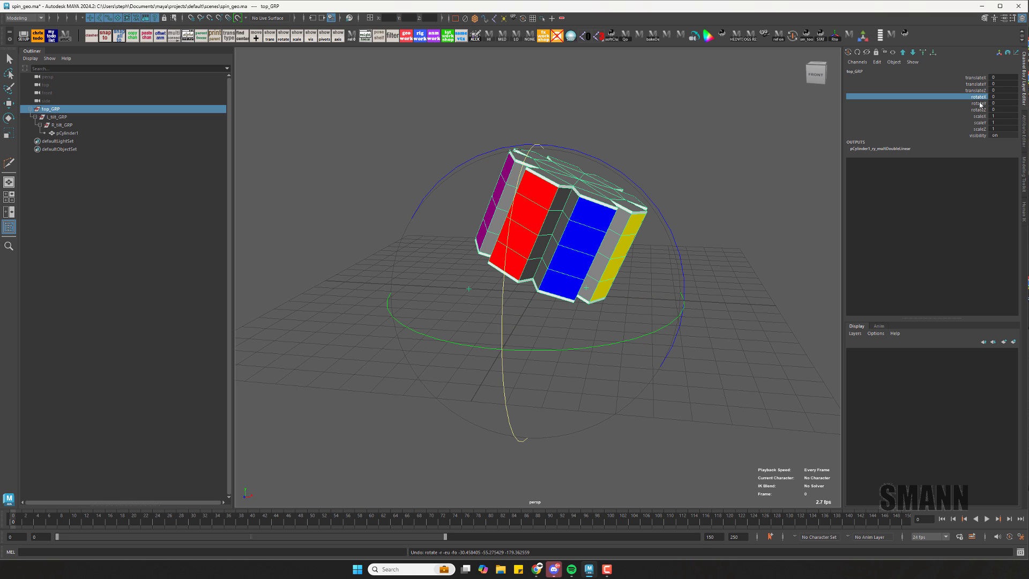
click(980, 104)
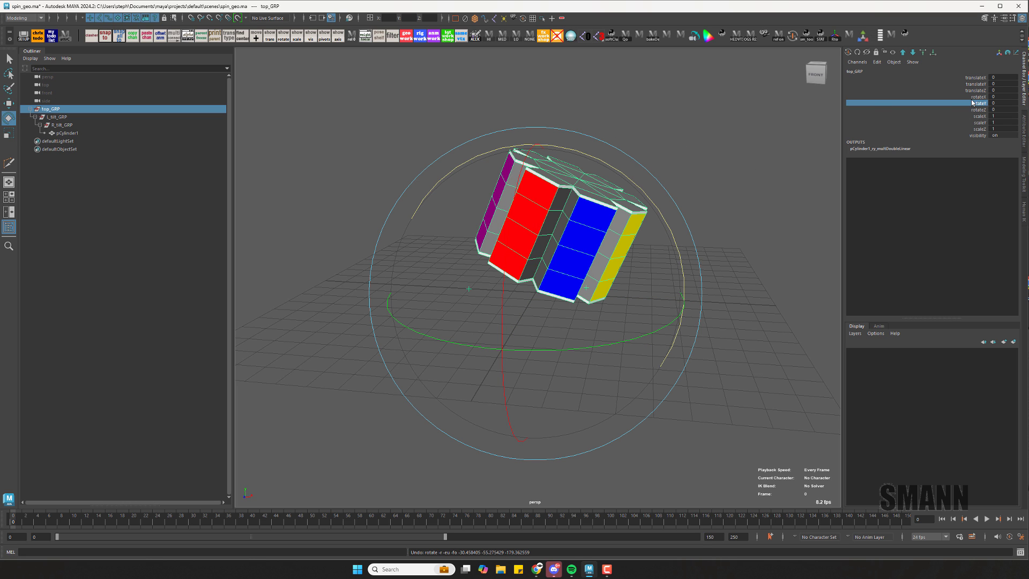
middle_drag(498, 138, 578, 337)
alt+drag(579, 337, 635, 398)
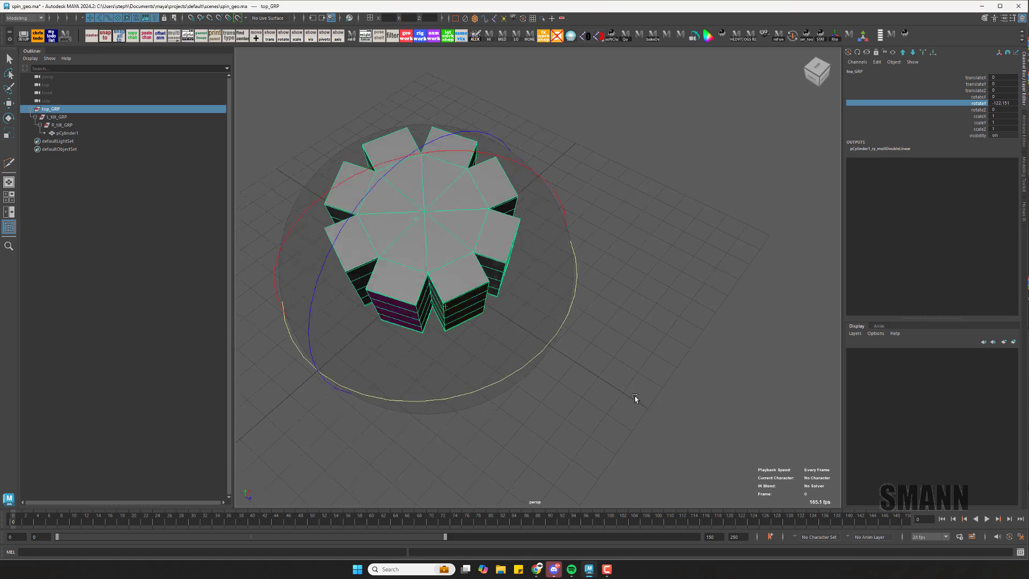
middle_drag(635, 399, 656, 401)
alt+drag(657, 402, 615, 344)
middle_drag(616, 344, 643, 202)
click(672, 330)
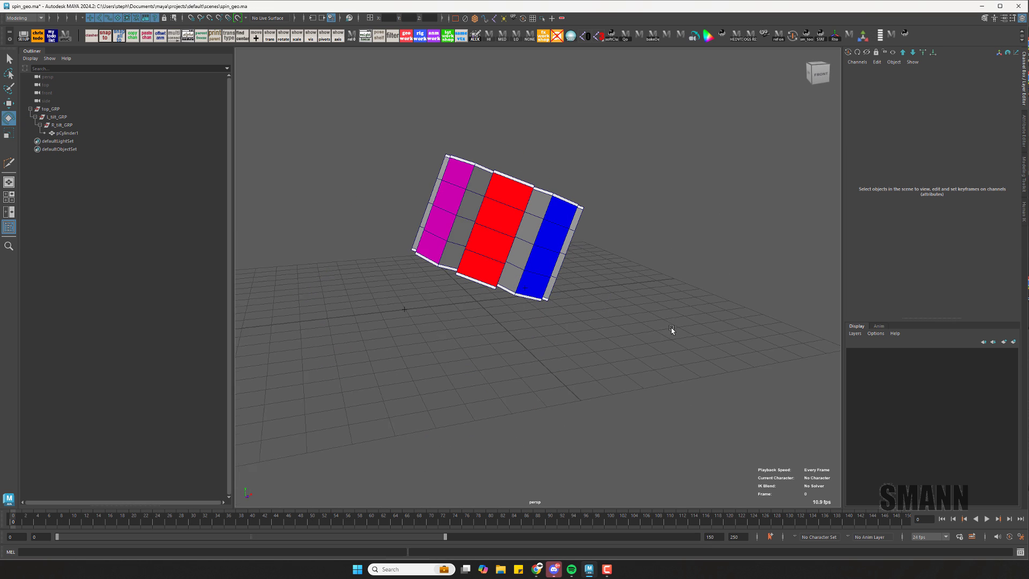
alt+drag(672, 330, 684, 334)
drag(395, 290, 479, 375)
alt+drag(699, 373, 742, 371)
click(741, 371)
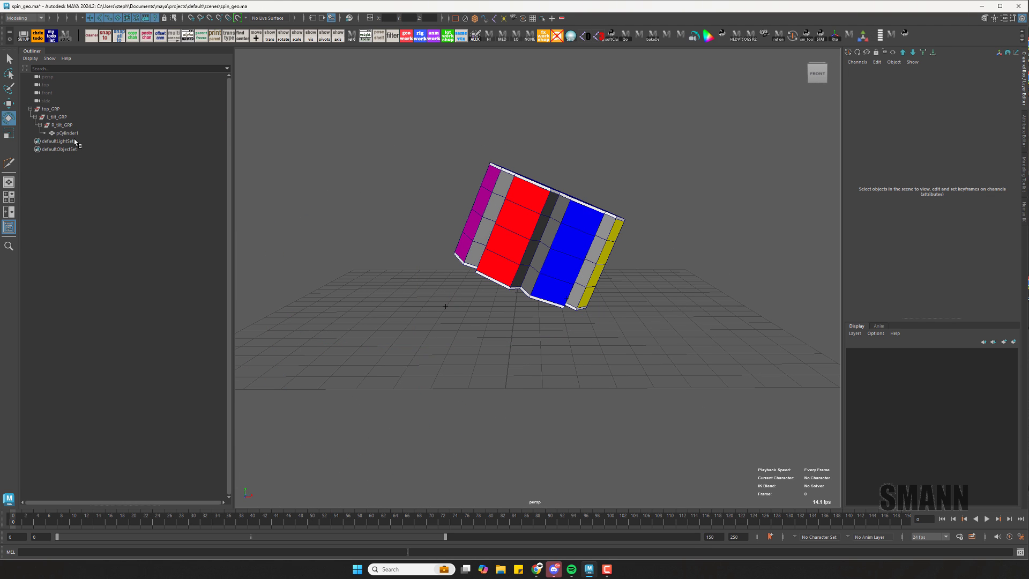
Reset the rotations of the groups from top_GRP through R_tilt_GRP so the cylinder stands upright.
click(68, 133)
click(80, 125)
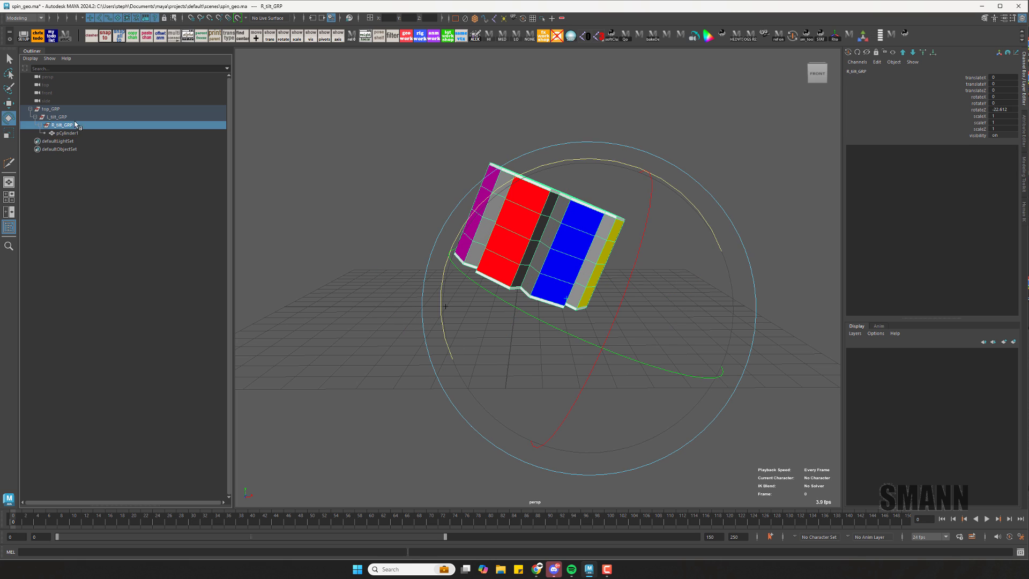
click(50, 109)
shift+click(62, 125)
key(space)
drag(683, 159, 670, 169)
click(758, 137)
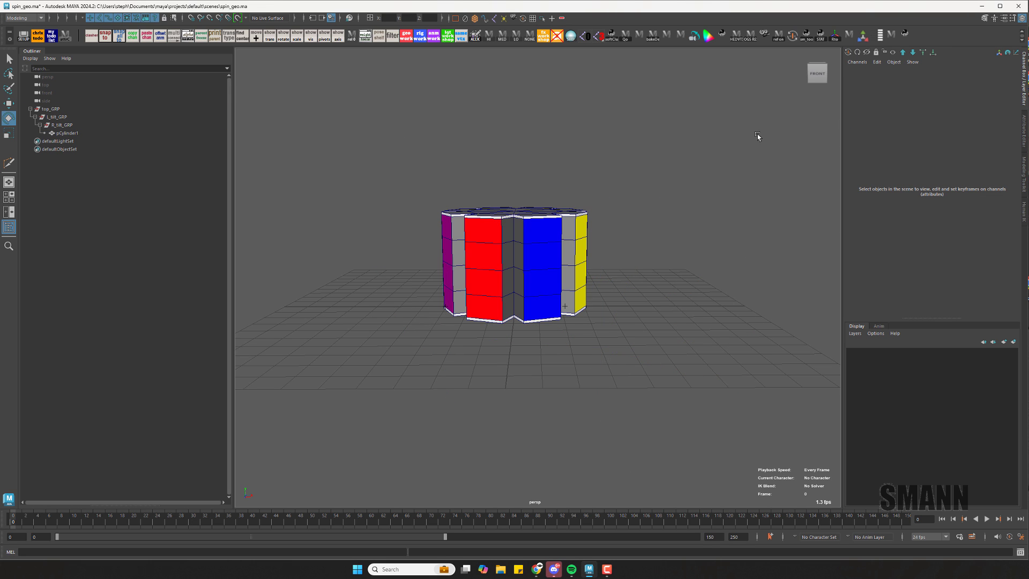
Duplicate pCylinder1 and unparent the copy to the top level of the scene hierarchy.
click(86, 133)
key(ctrl+d)
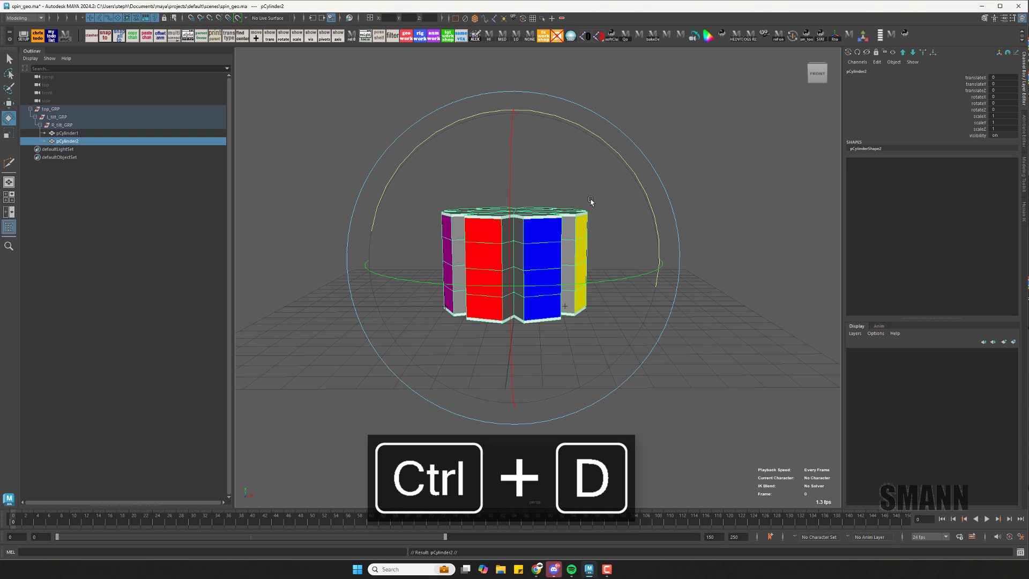
click(675, 158)
Hide the original top_GRP hierarchy and put the duplicated cylinder in a new group.
click(75, 109)
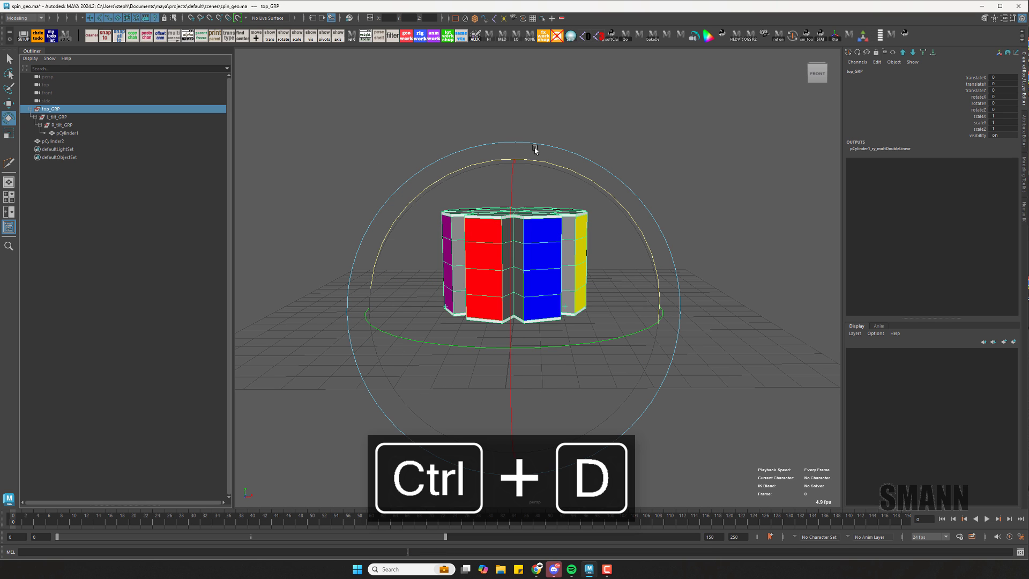
key(ctrl+h)
click(54, 141)
key(w)
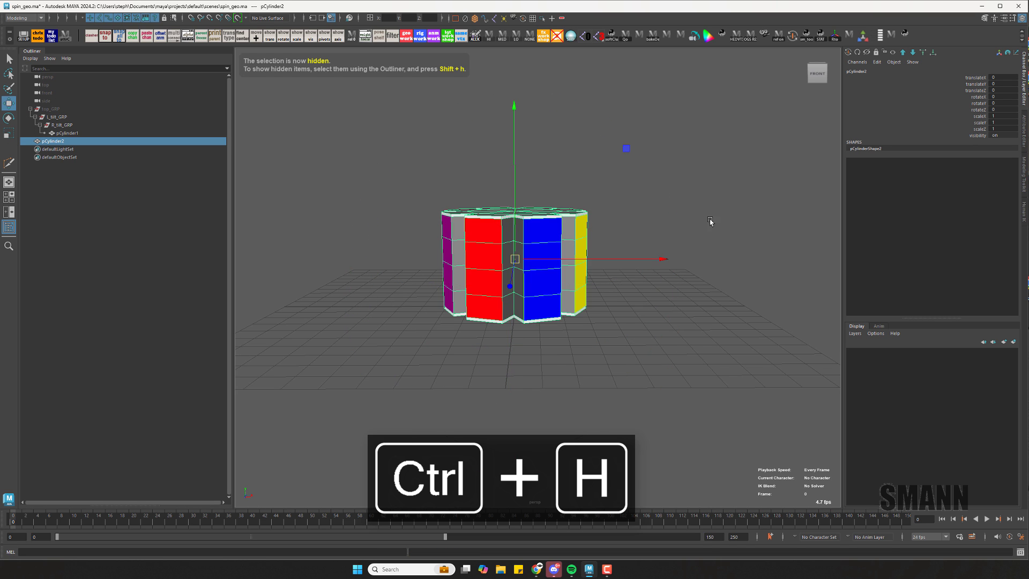
key(ctrl+g)
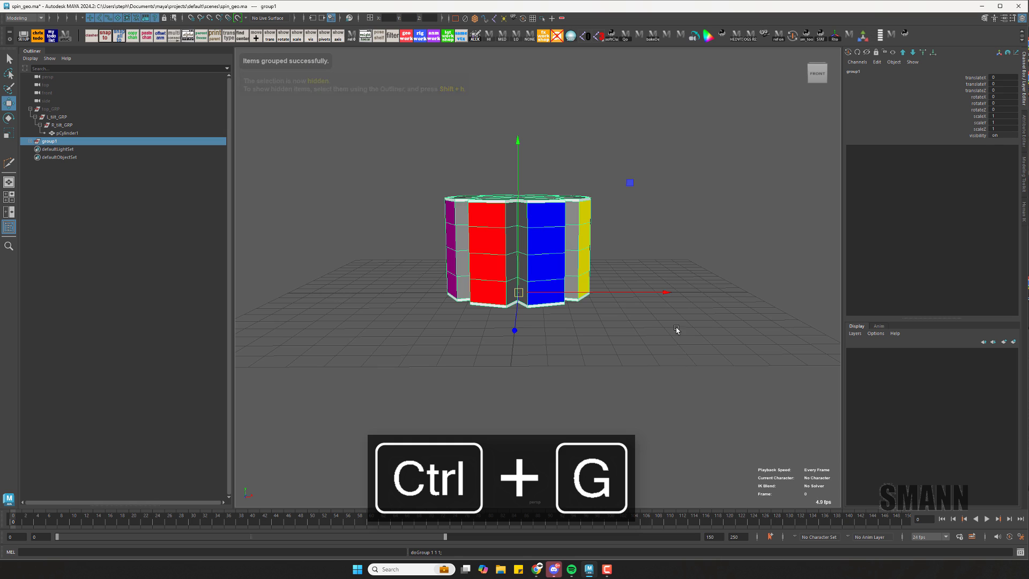
Name the duplicated cylinder's group rev_GRP.
mouse_move(677, 330)
alt+mouse_down()
mouse_move(687, 308)
mouse_move(692, 324)
alt+mouse_up()
click(912, 72)
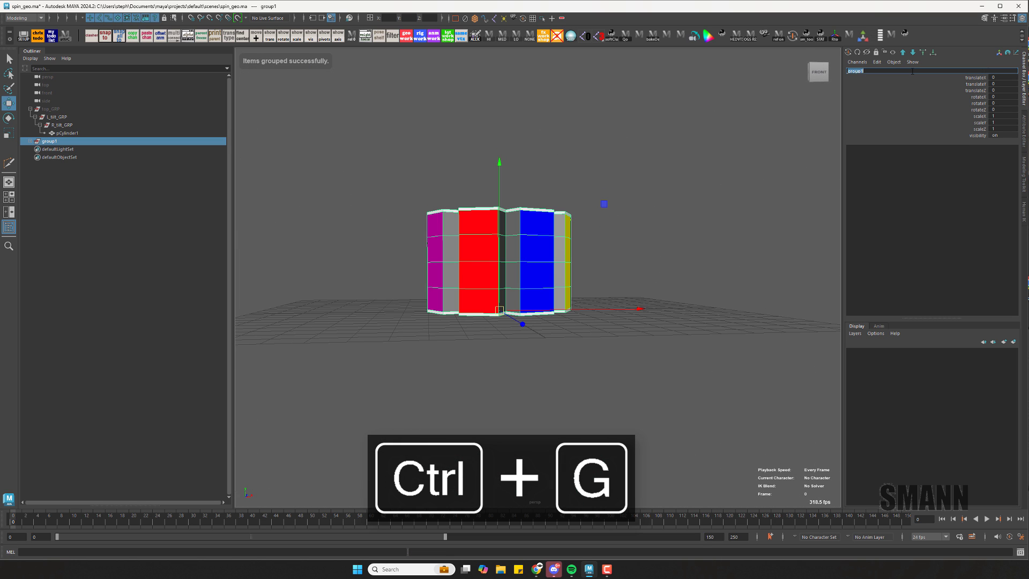
text(rev)
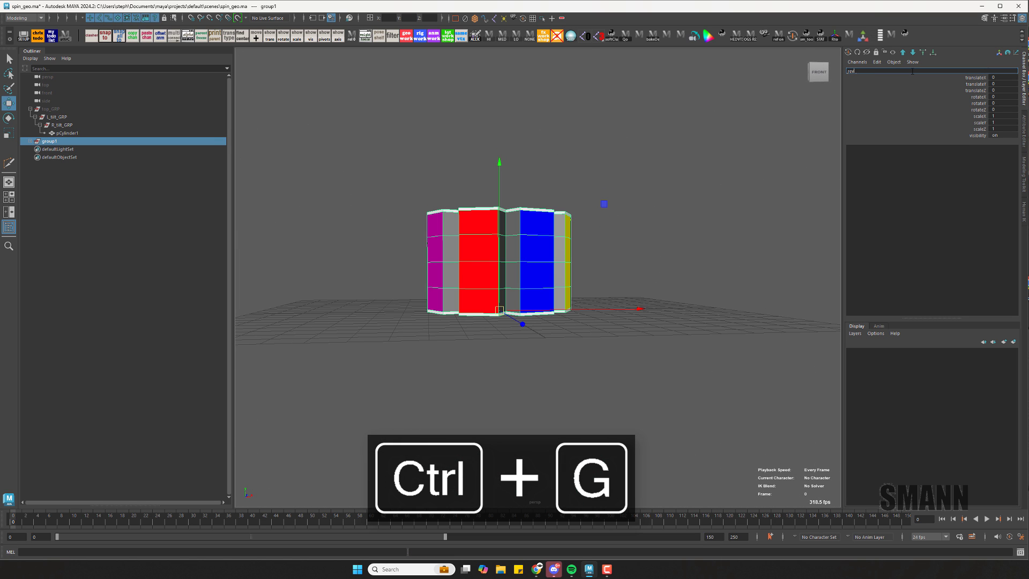
text(_GRP)
key(Return)
Group rev_GRP and snap the new parent group's pivot to the cylinder's bottom corner on the yellow side in the front view.
alt+drag(598, 200, 583, 216)
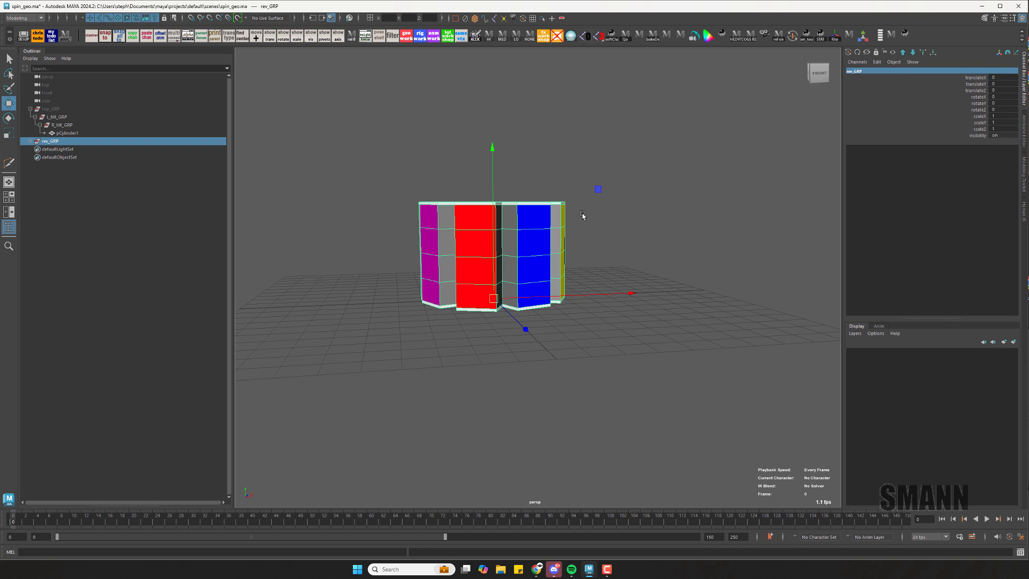
key(ctrl+g)
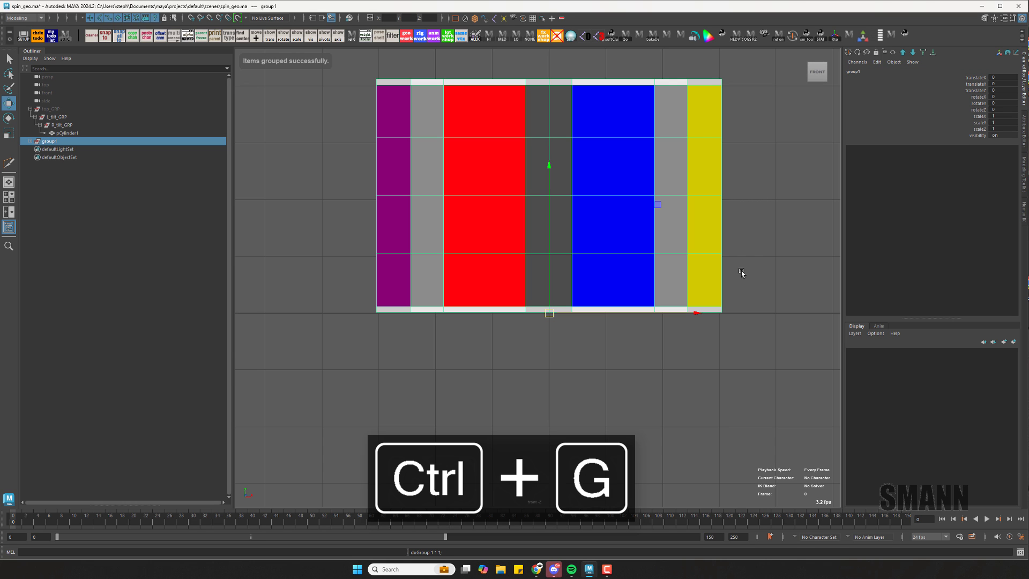
key(e)
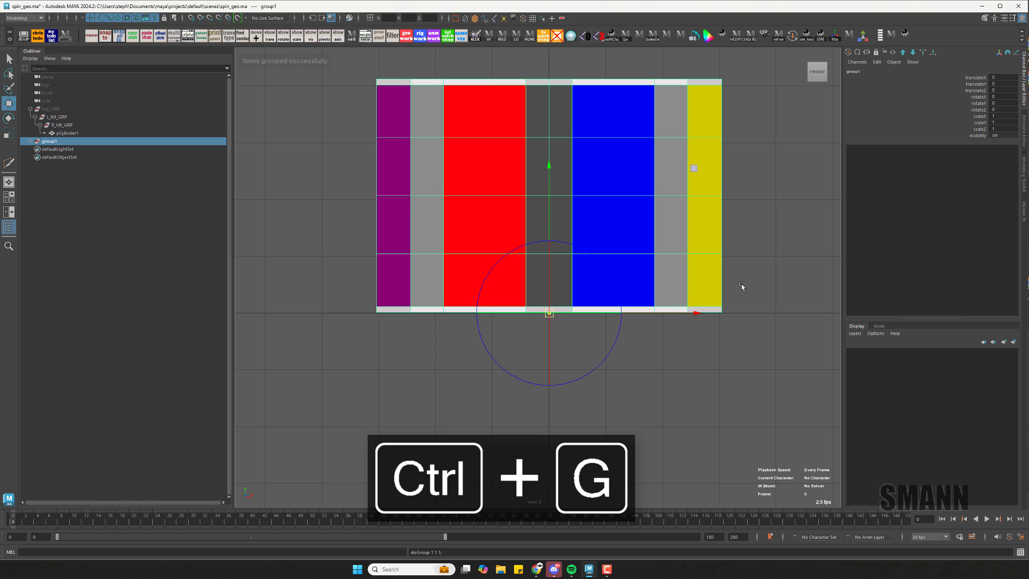
drag(641, 312, 767, 324)
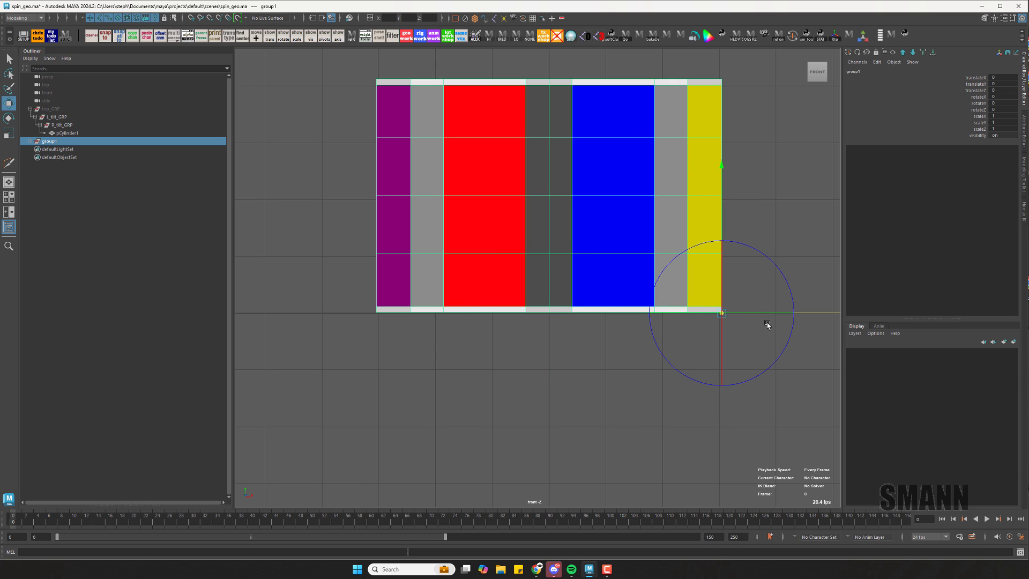
Turn on the selection handle at the new group's pivot and test selecting the group with it.
key(space)
drag(803, 189, 803, 230)
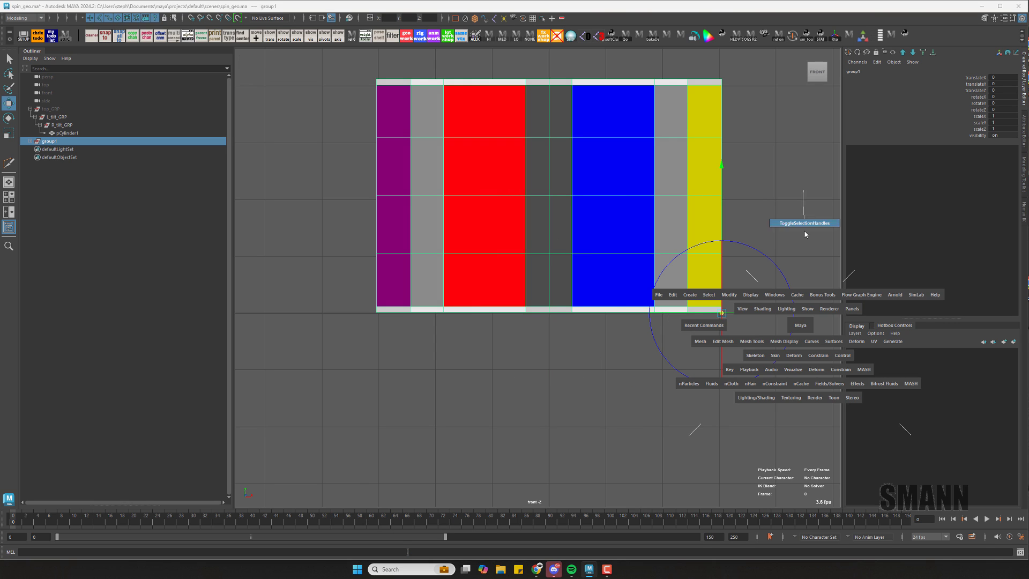
click(768, 272)
mouse_move(672, 286)
mouse_down()
mouse_move(759, 344)
mouse_move(764, 332)
mouse_up()
key(ctrl+z)
key(space)
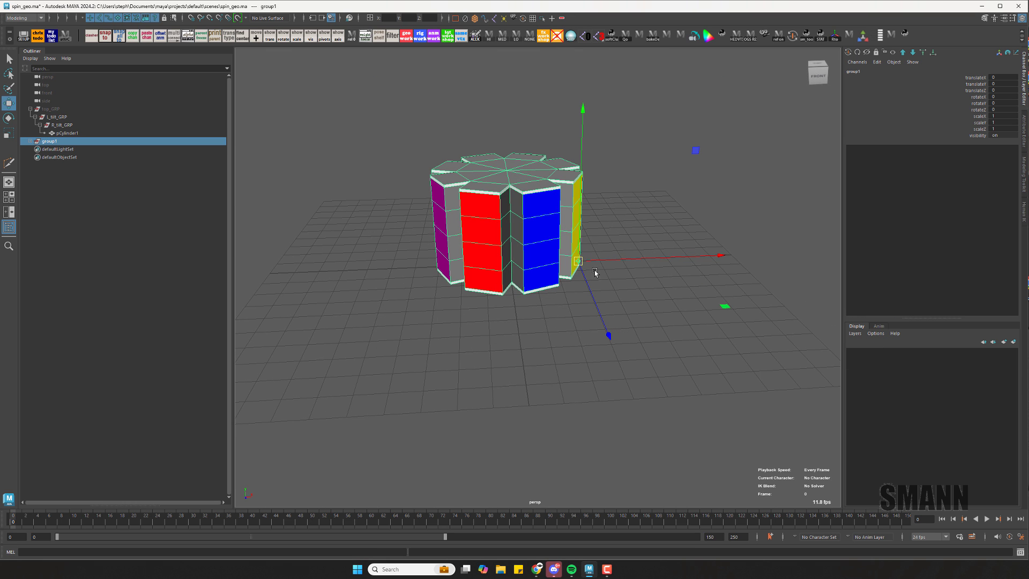
key(space)
click(589, 170)
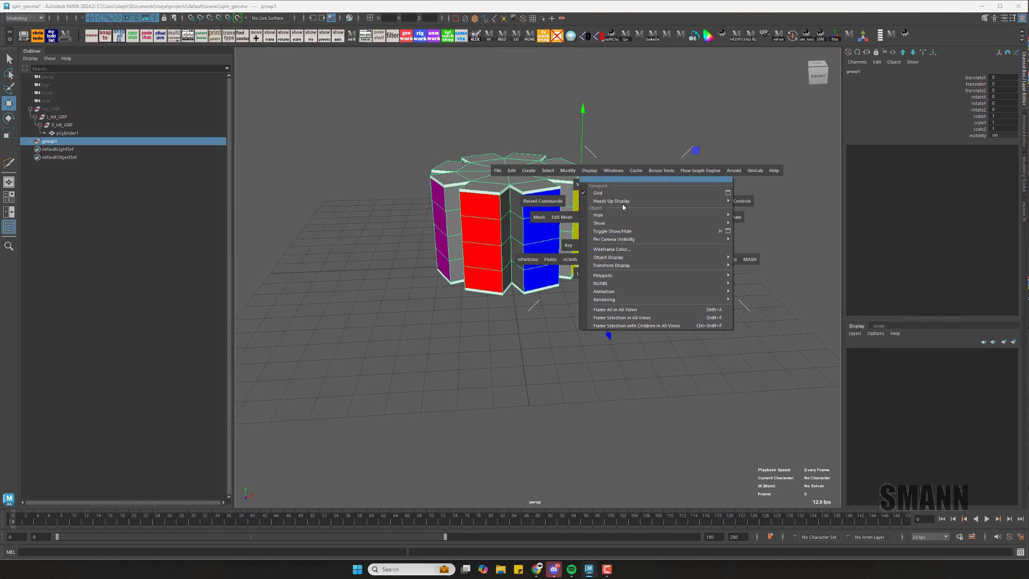
mouse_move(697, 265)
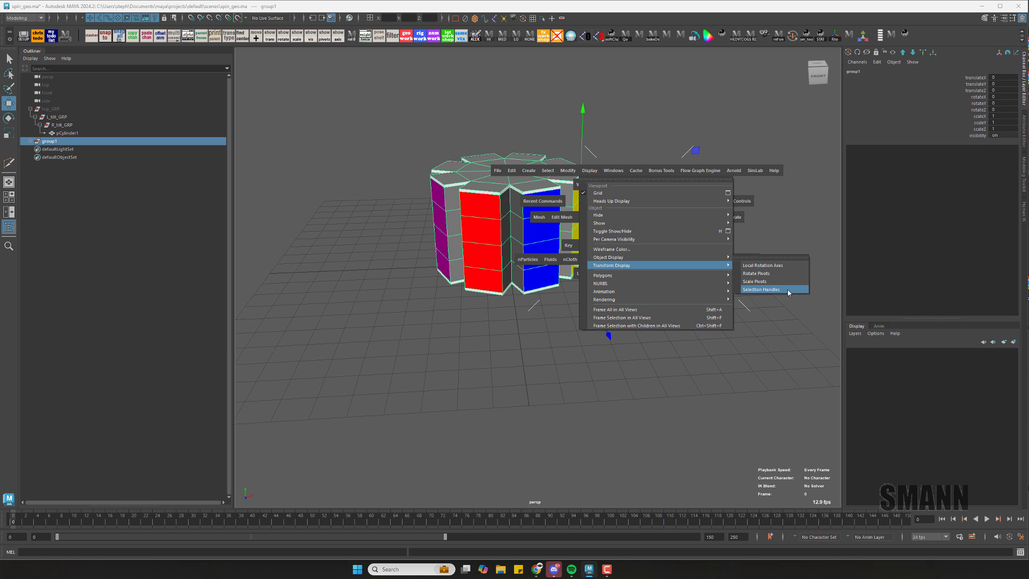
click(799, 384)
click(602, 287)
key(ctrl+z)
Try tilting group1 about its yellow-side pivot, and undo the rotation.
alt+drag(721, 364, 692, 340)
key(e)
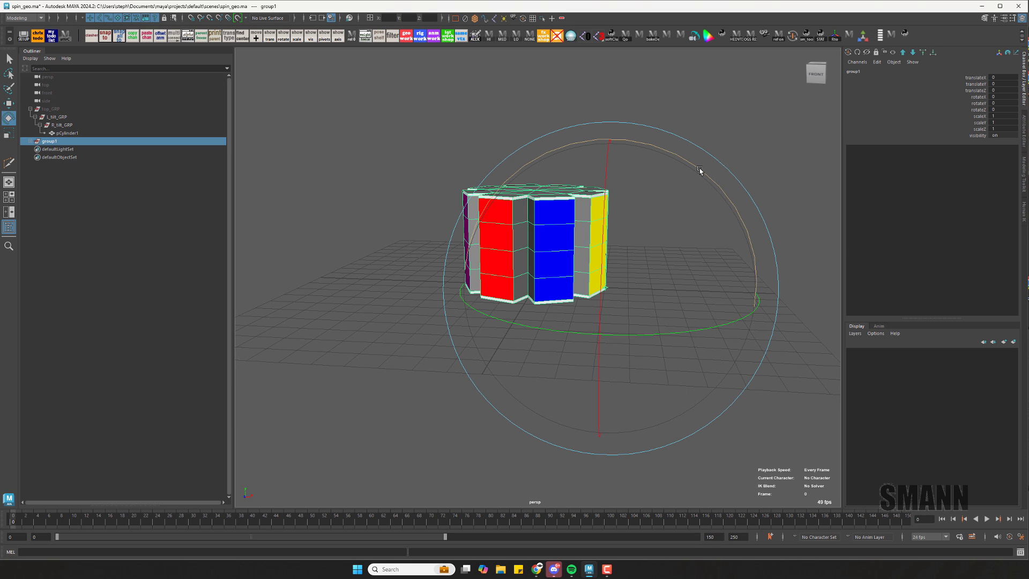
drag(702, 171, 741, 250)
key(ctrl+z)
Group group1 under another parent and snap that group's pivot to the cylinder's bottom corner on the purple side.
alt+drag(765, 117, 770, 173)
key(ctrl+g)
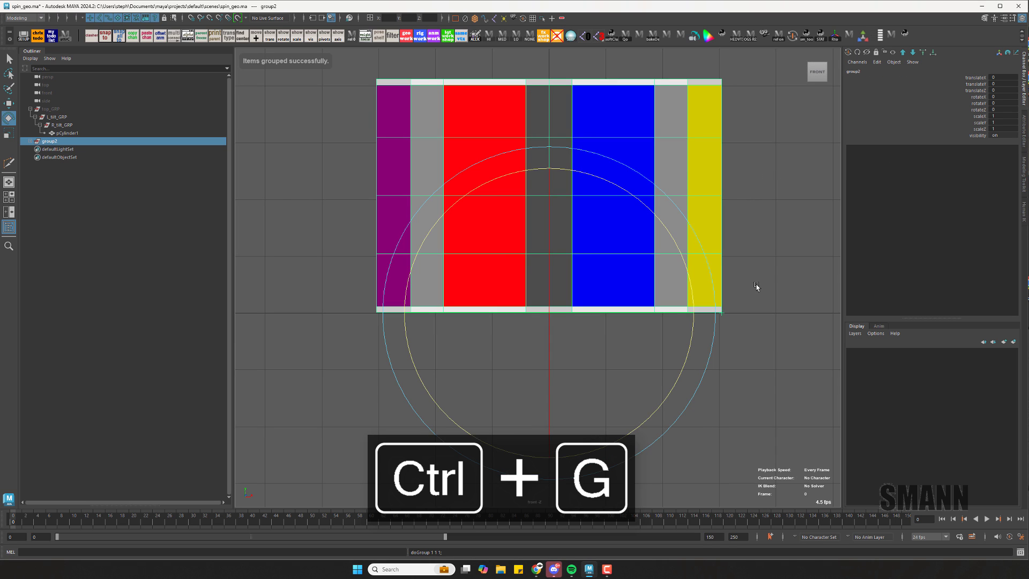
key(d)
key(v)
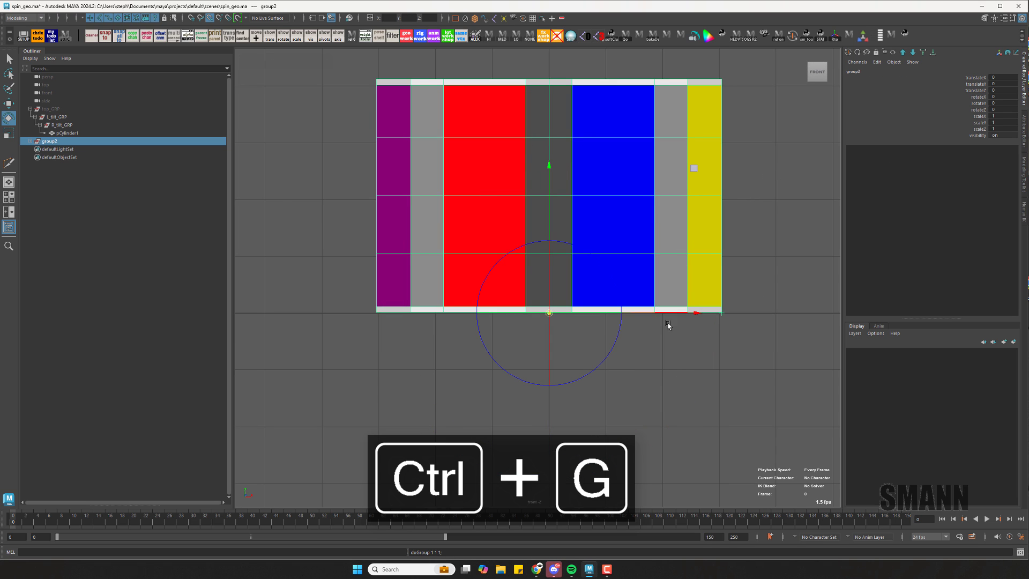
middle_drag(668, 323, 372, 312)
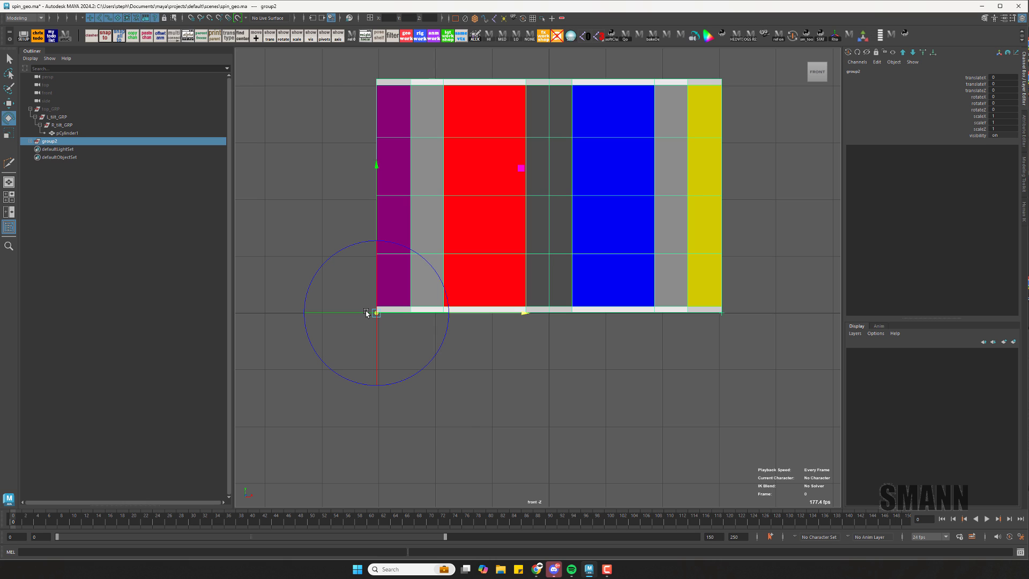
key(d)
Turn on the selection handle for the outer group at its purple-side pivot.
key(space)
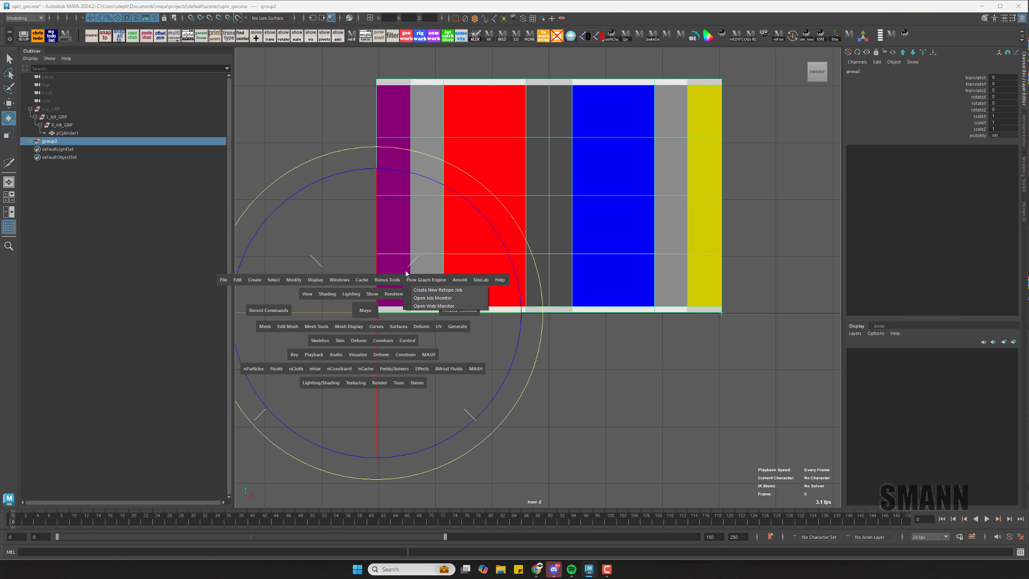
click(316, 280)
mouse_move(445, 374)
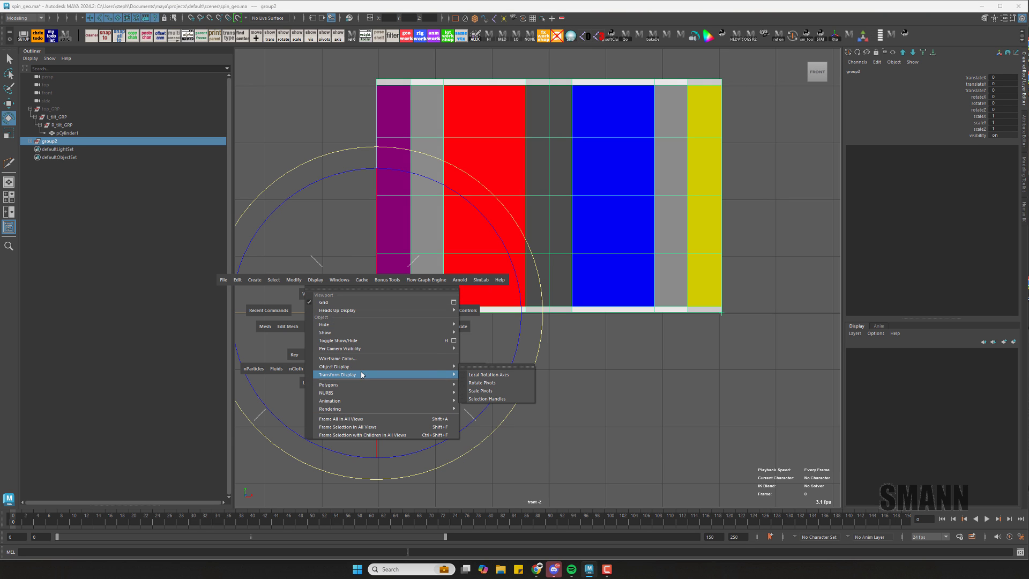
click(506, 398)
click(658, 401)
Try rotating the cylinder through its groups in the perspective view, and undo the changes.
key(space)
drag(658, 400, 651, 340)
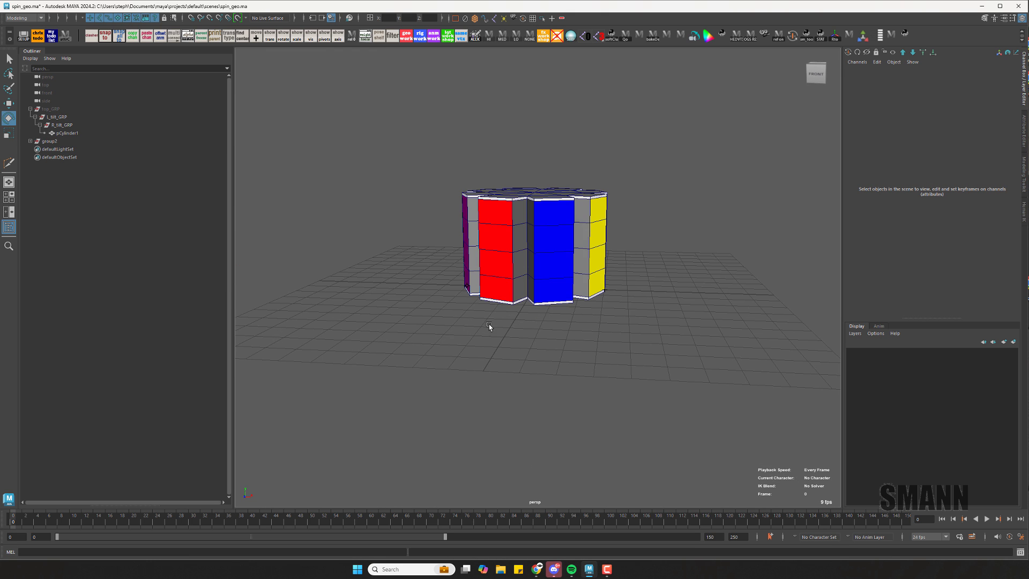
key(ctrl+z)
alt+drag(487, 342, 502, 358)
drag(583, 205, 605, 128)
key(ctrl+z)
key(ctrl+z)
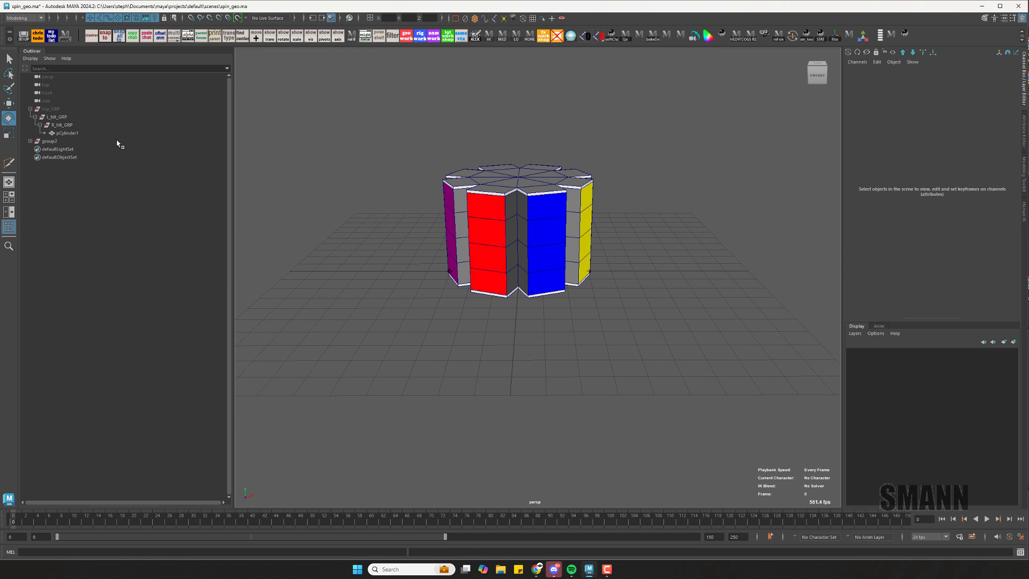
Expand group2's hierarchy and check which side group1 tilts toward, undoing the test rotation.
click(31, 141)
click(54, 149)
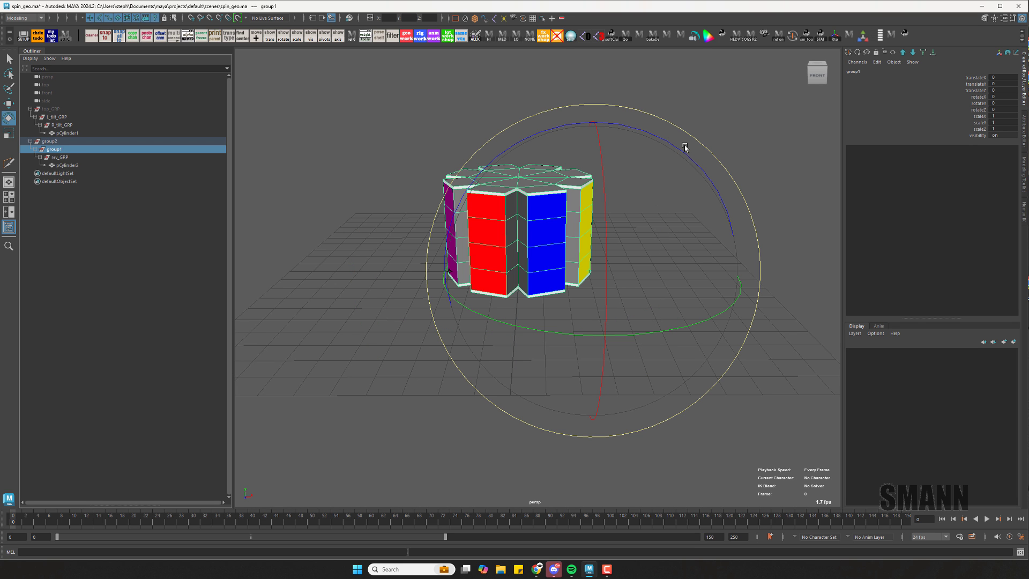
drag(683, 151, 673, 172)
key(ctrl+z)
key(ctrl+z)
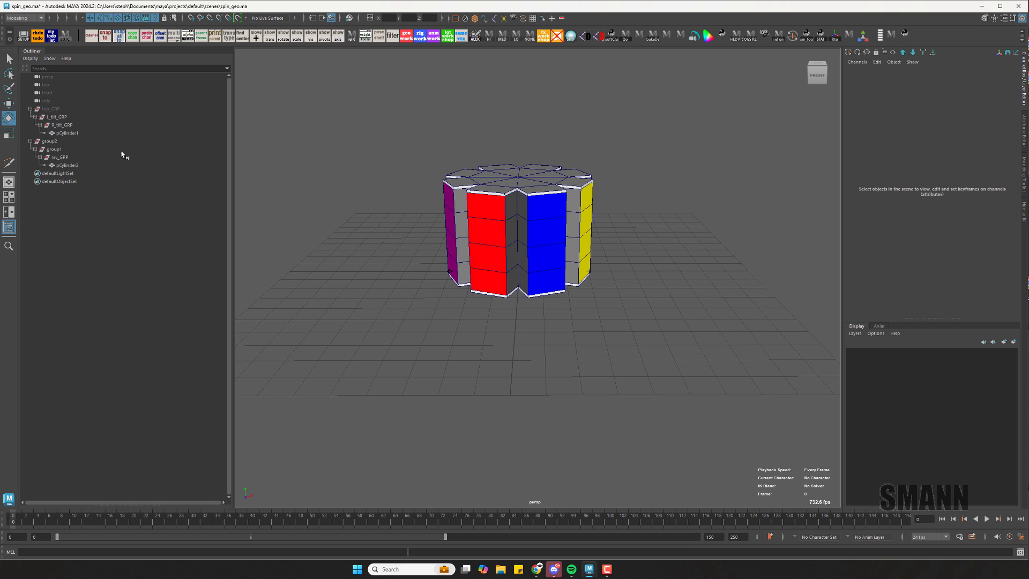
Rename group1 as R_T.
double_click(122, 151)
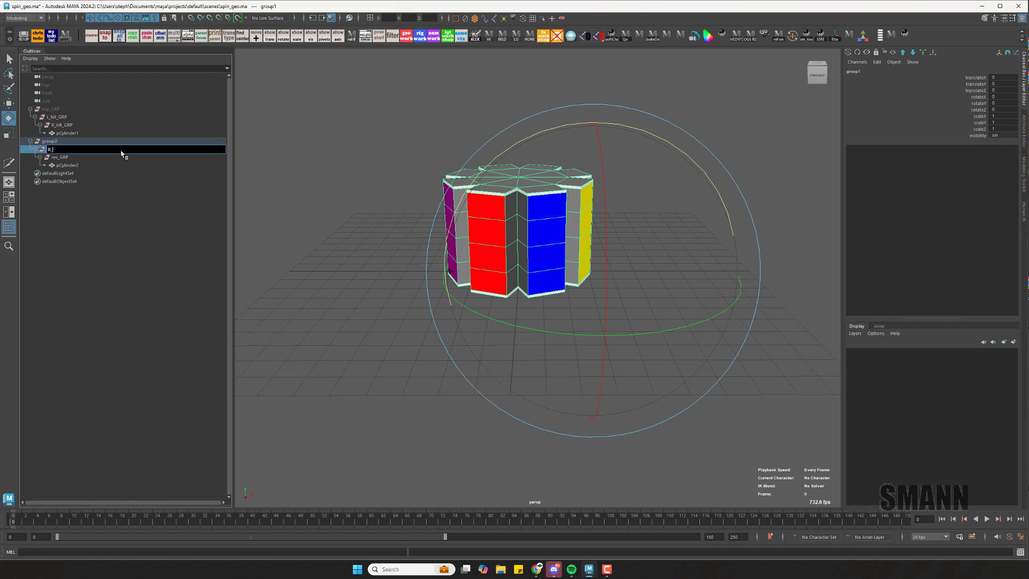
text(R_T)
key(Return)
Rename group2, the parent of R_T, as L_T.
double_click(103, 141)
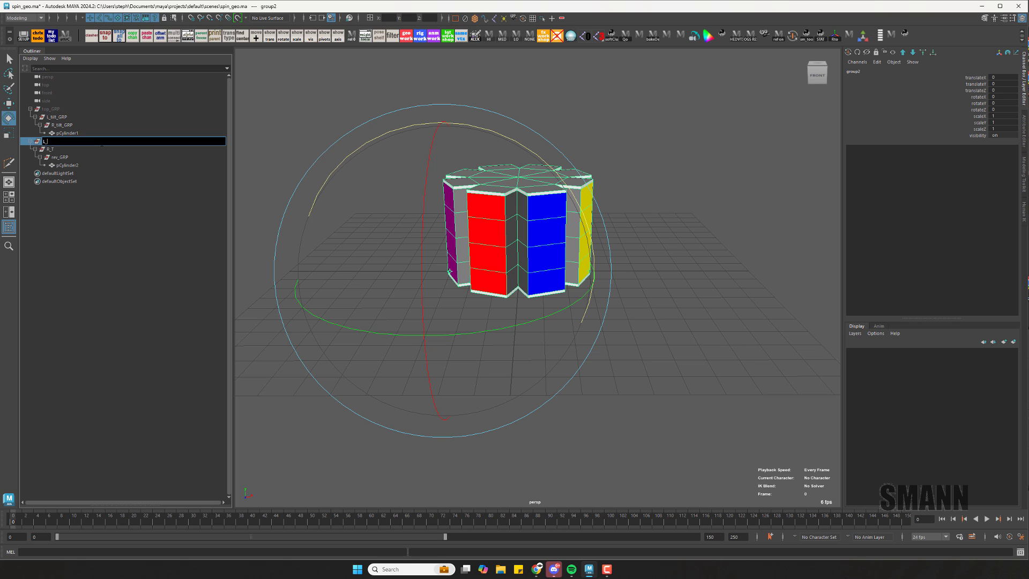
text(L_T)
key(Return)
click(637, 174)
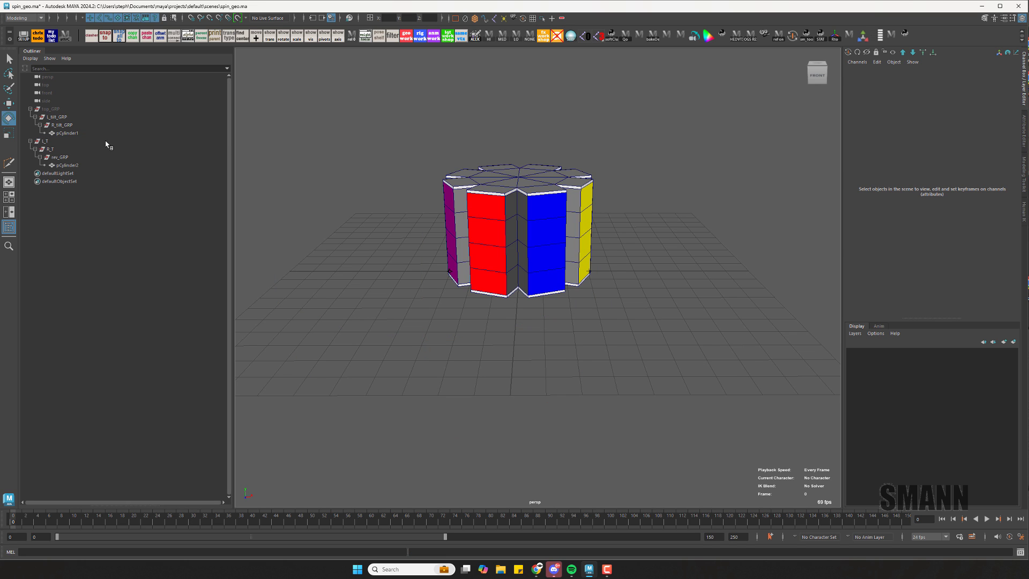
Group L_T under a new parent group, name it top_CTL, and expand its hierarchy.
click(106, 142)
key(ctrl+g)
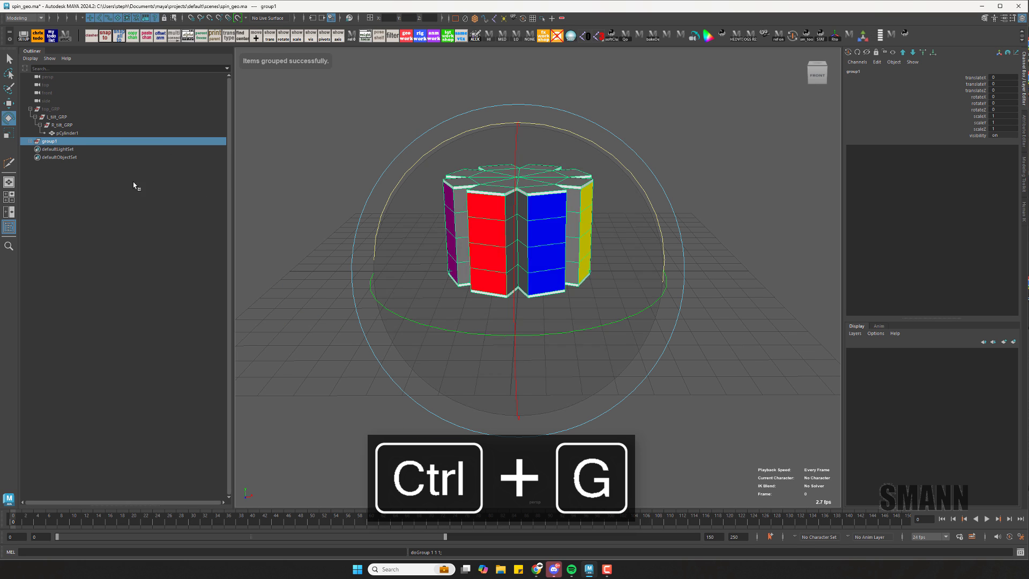
double_click(51, 141)
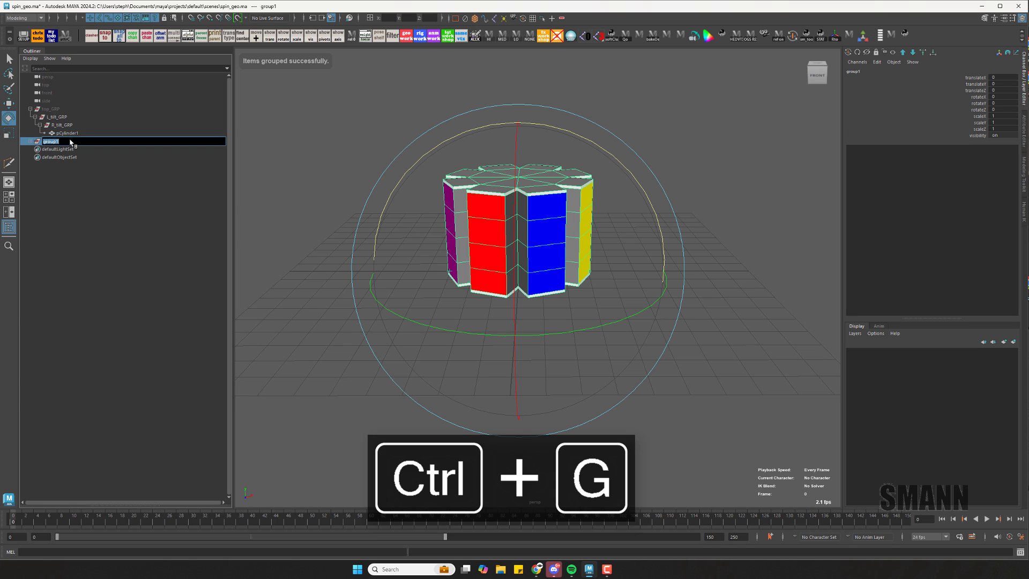
key(Return)
click(68, 126)
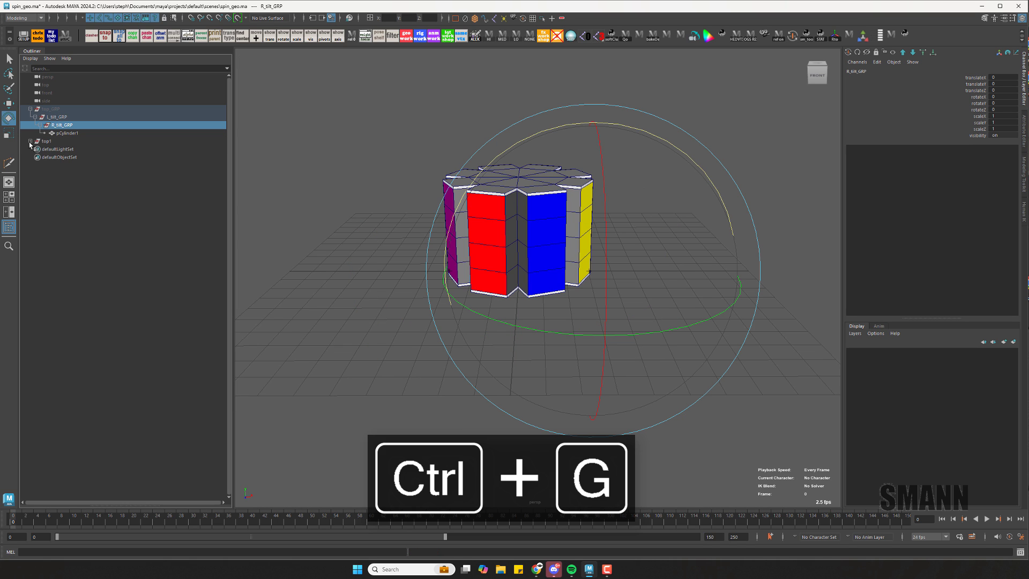
click(31, 141)
double_click(47, 141)
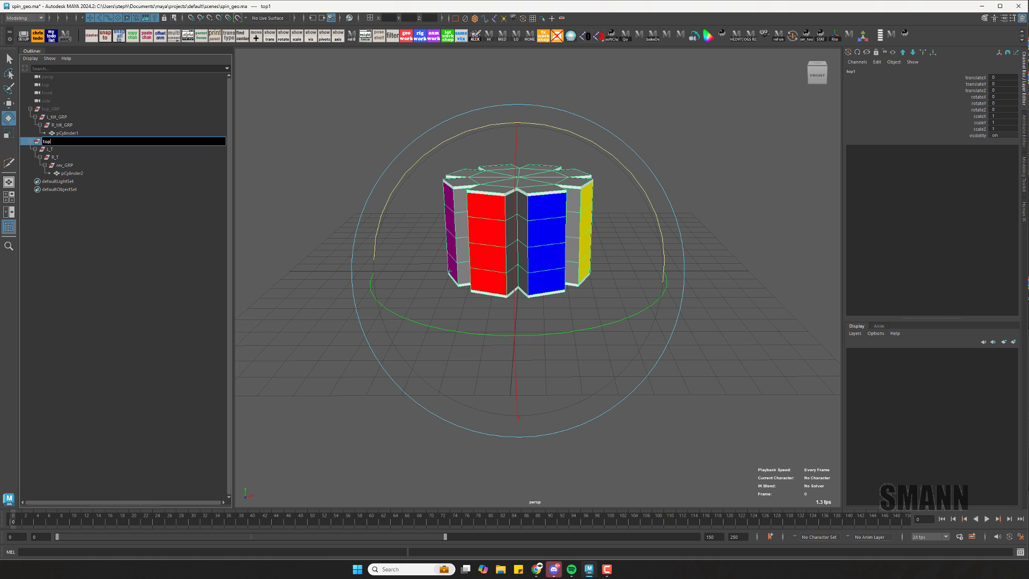
text(top_CTL)
key(Return)
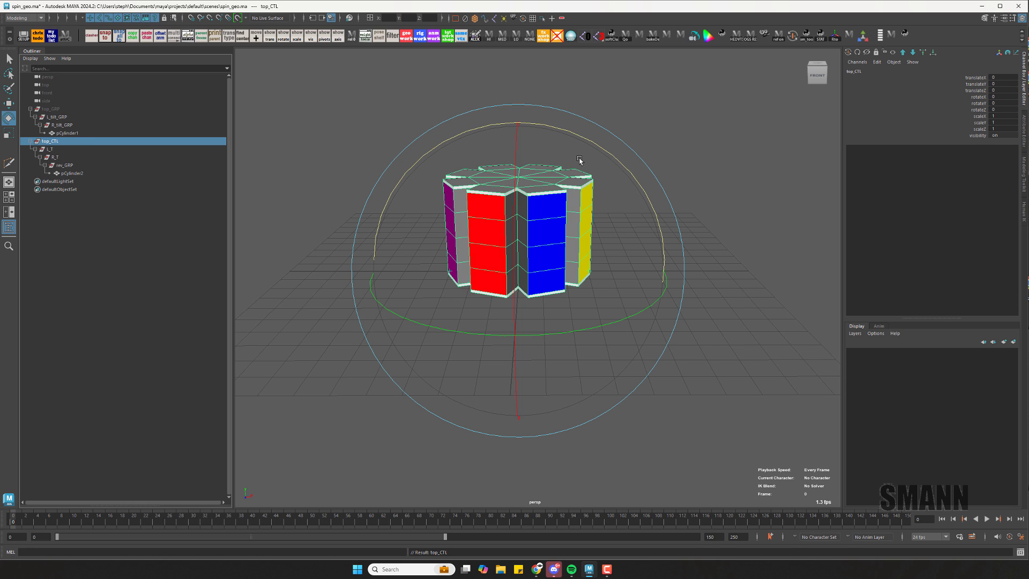
click(727, 231)
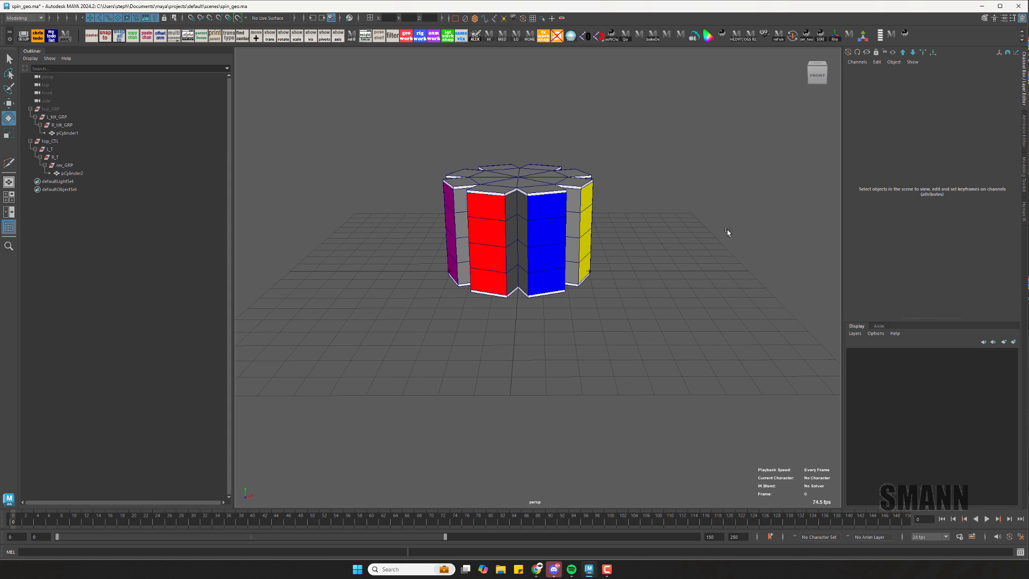
Examine the cylinder in perspective and compare the pivots of top_CTL and rev_GRP.
alt+drag(745, 320, 721, 241)
alt+right_drag(723, 252, 825, 366)
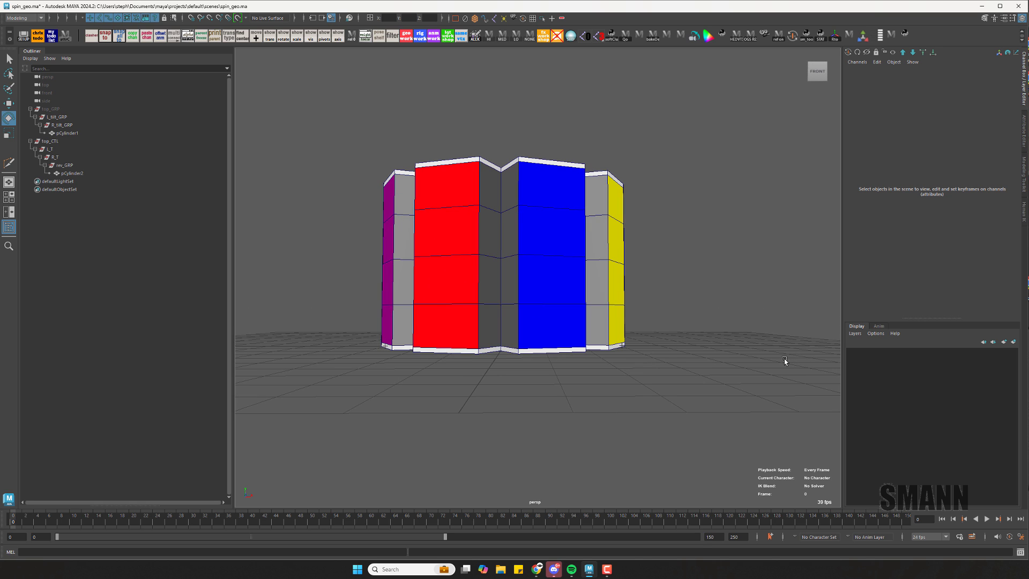
alt+right_drag(711, 326, 683, 317)
alt+drag(682, 317, 703, 321)
alt+middle_drag(702, 322, 729, 320)
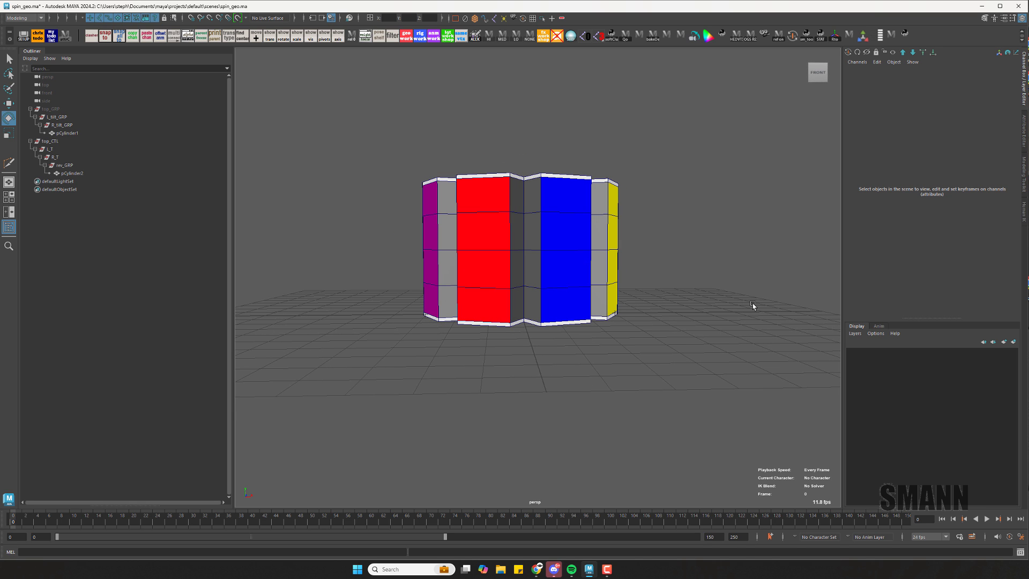
click(123, 141)
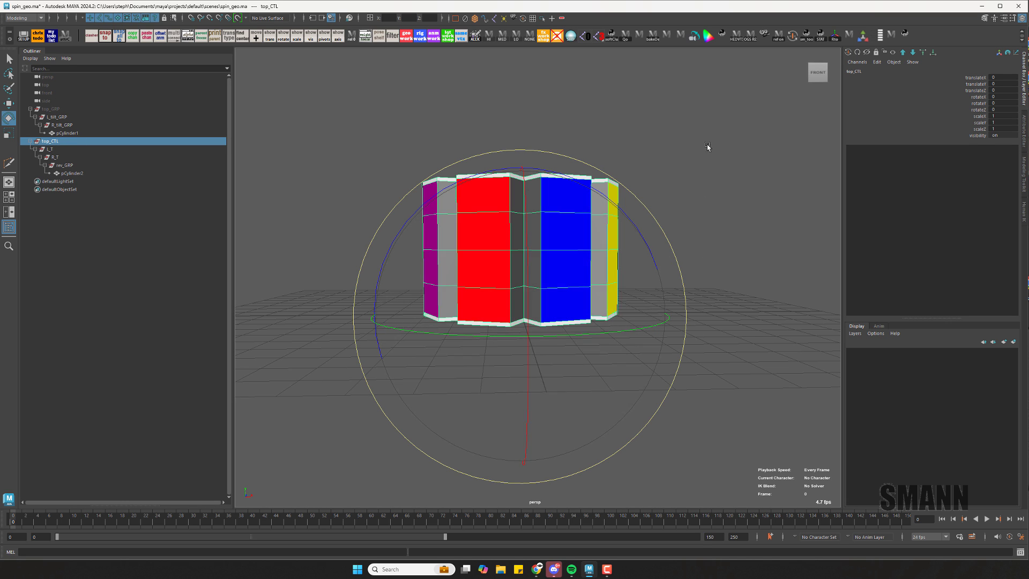
click(189, 167)
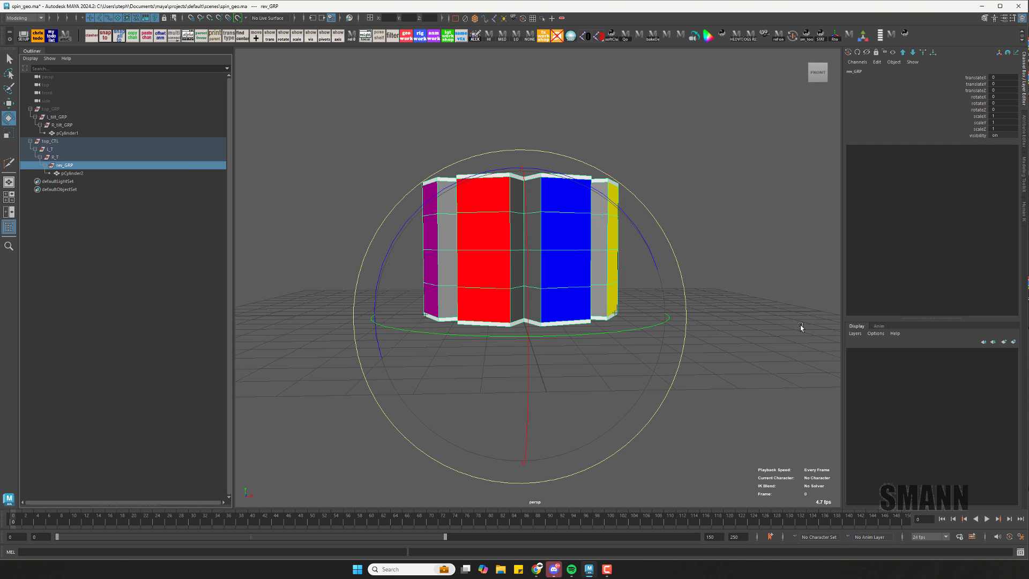
alt+drag(712, 310, 721, 325)
click(665, 301)
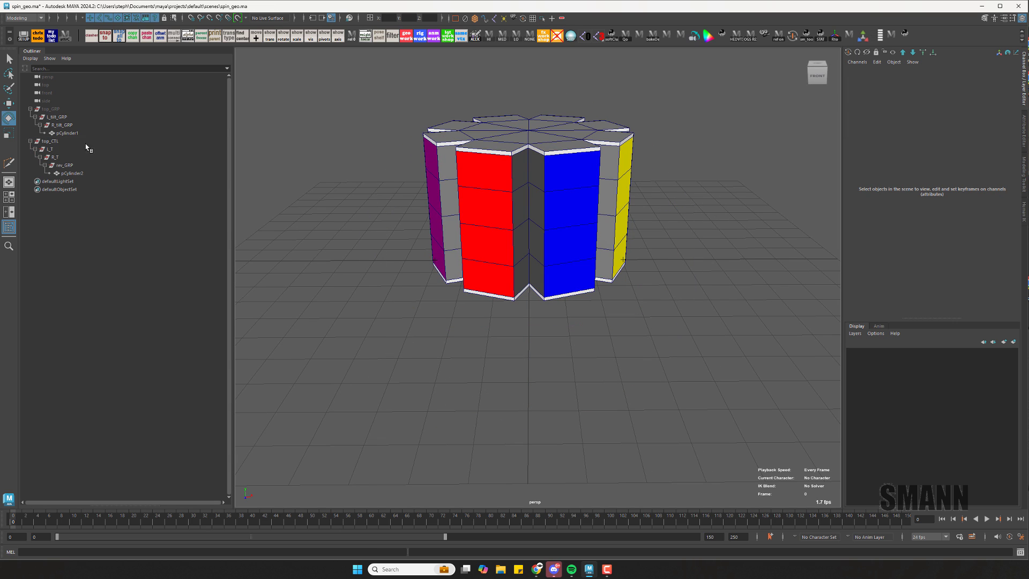
Connect top_CTL's rotateY to the same channel on rev_GRP with the sm_channel_tools window.
click(849, 53)
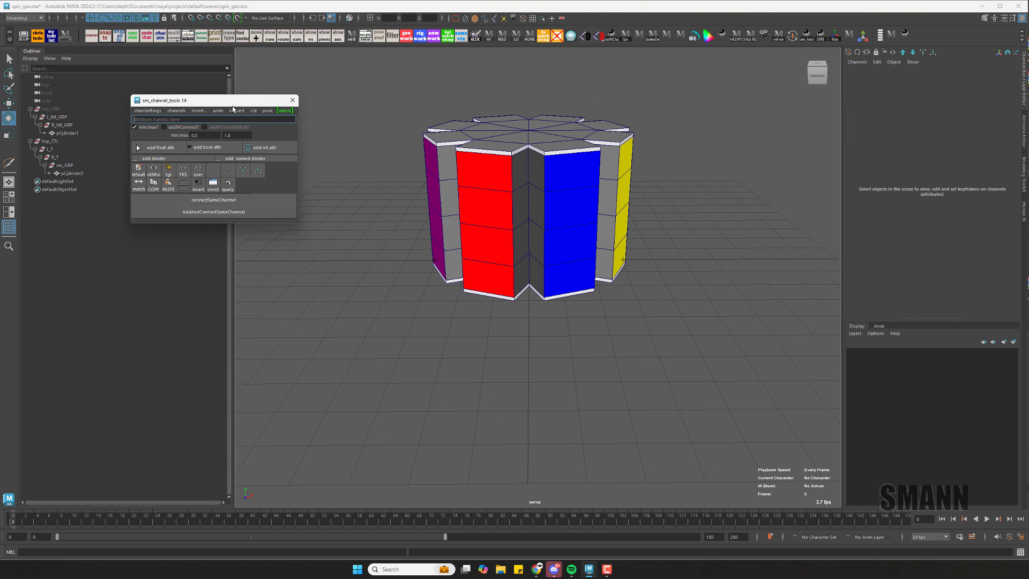
drag(233, 106, 214, 244)
click(68, 142)
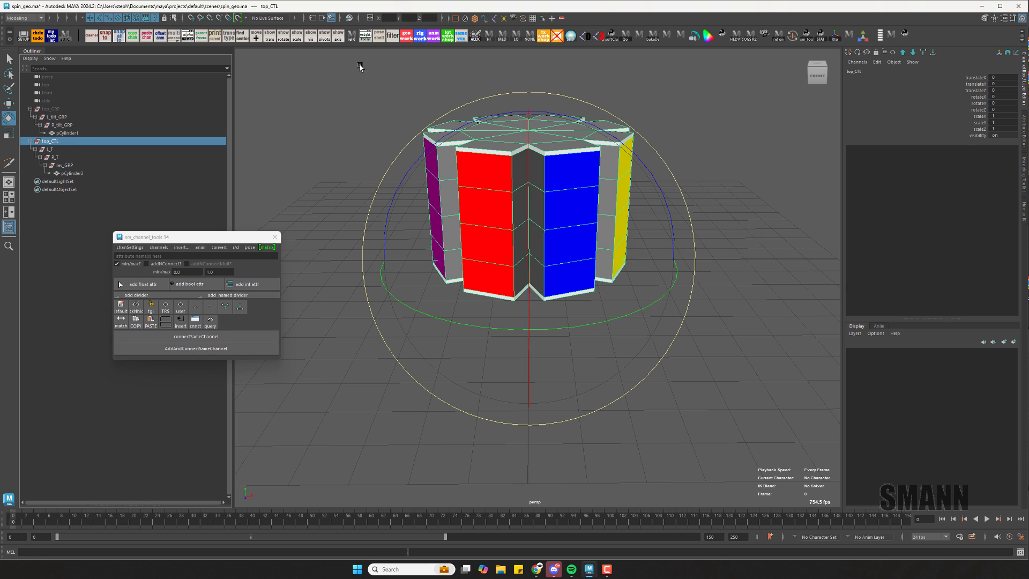
ctrl+click(83, 165)
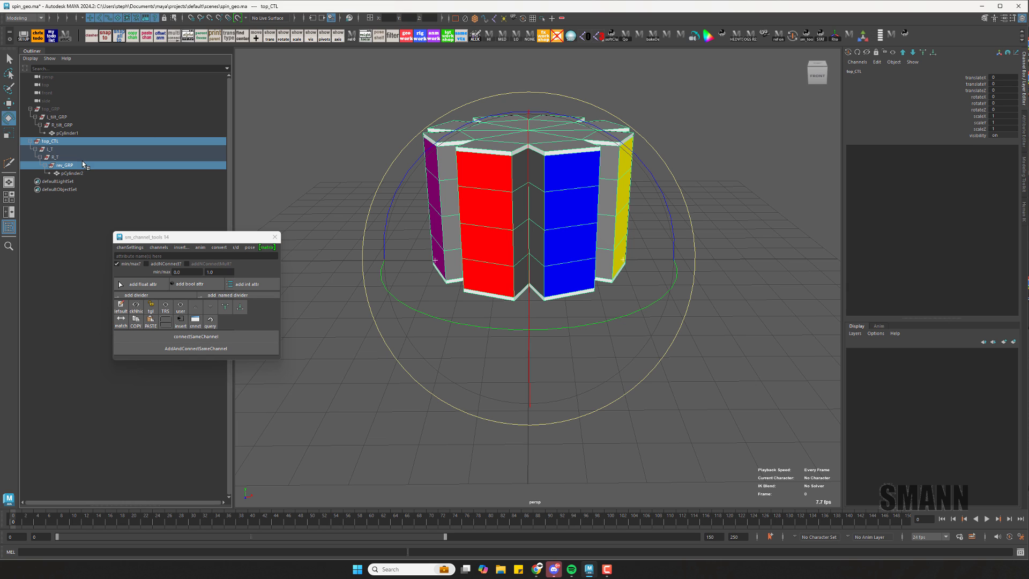
click(983, 104)
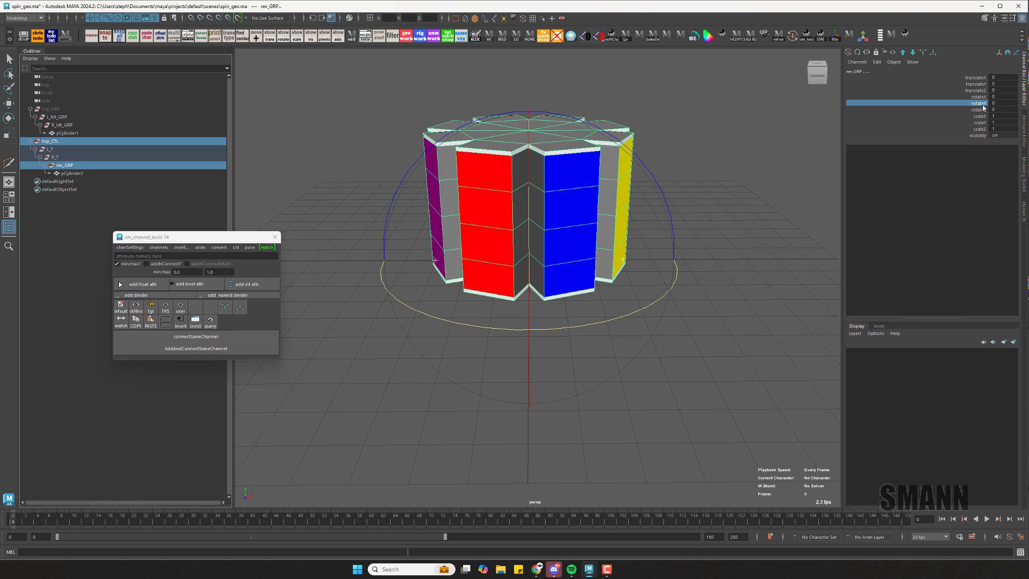
click(196, 336)
Test-rotate top_CTL with the new connection, and undo the rotation.
click(685, 316)
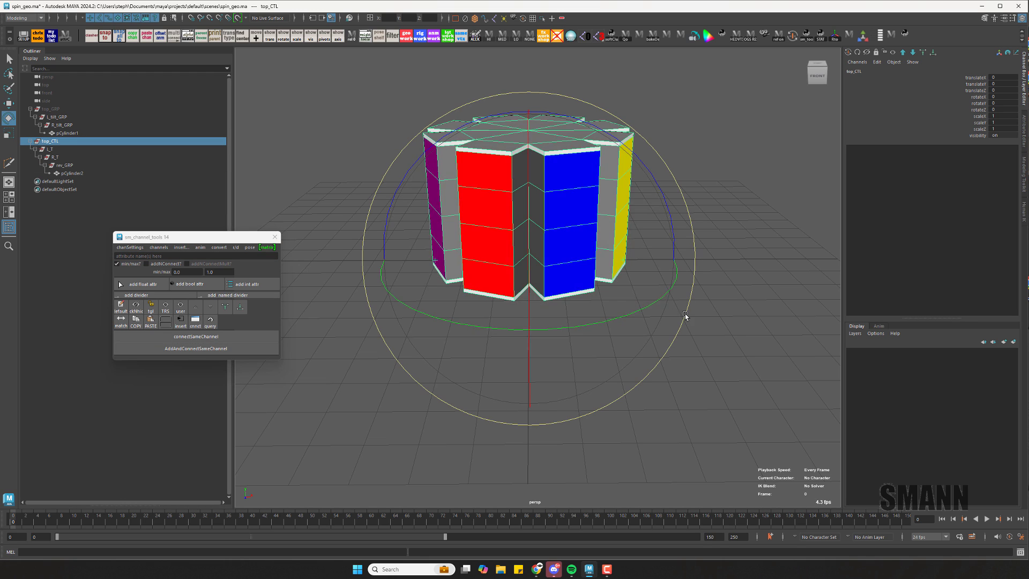
mouse_move(685, 316)
mouse_down()
mouse_move(654, 306)
mouse_move(570, 323)
mouse_move(678, 298)
mouse_move(600, 322)
mouse_move(673, 307)
mouse_up()
key(ctrl+z)
click(457, 116)
Insert a negating multiply node into the connection driving rev_GRP's rotateY.
click(65, 165)
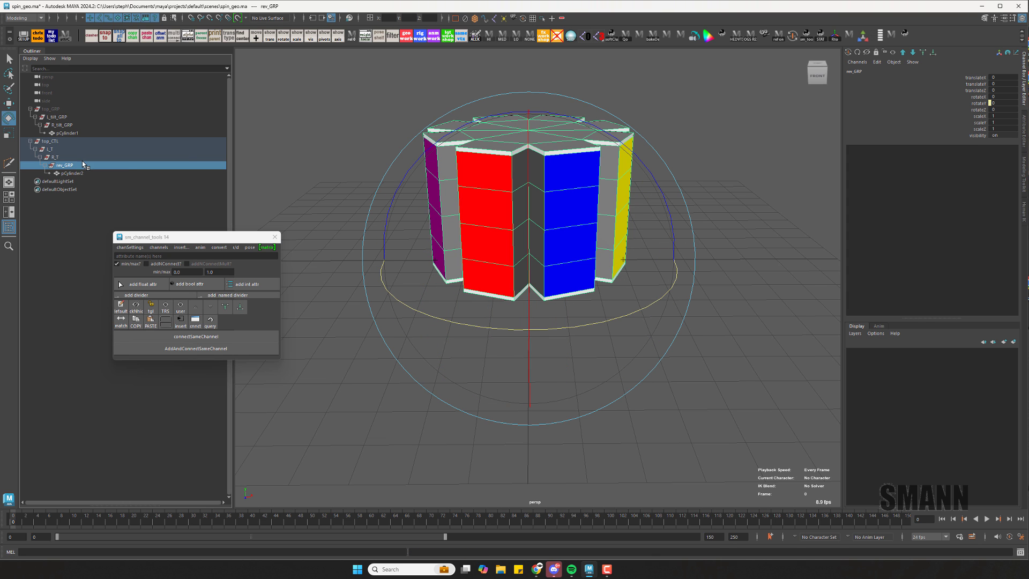
click(978, 104)
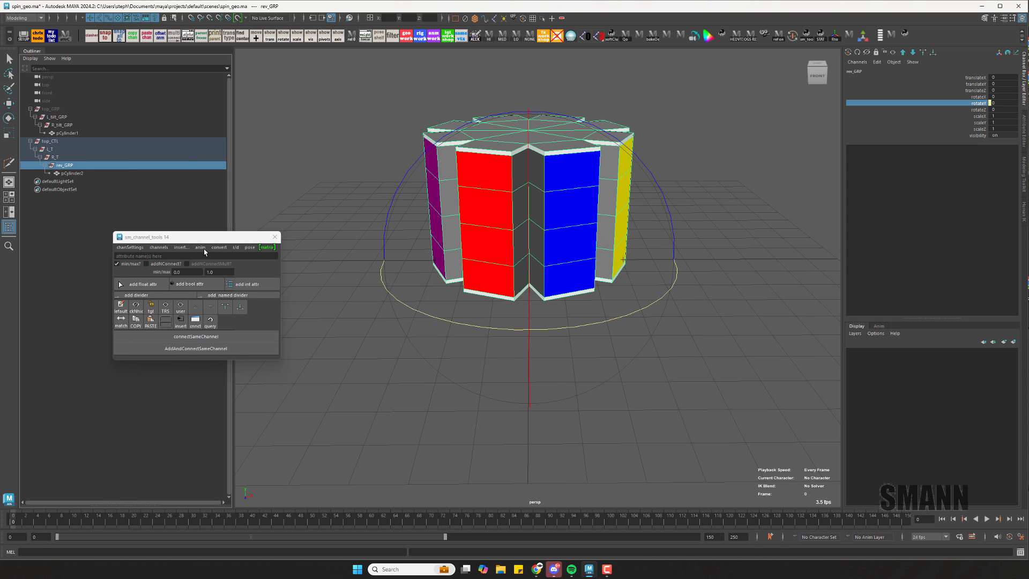
click(181, 247)
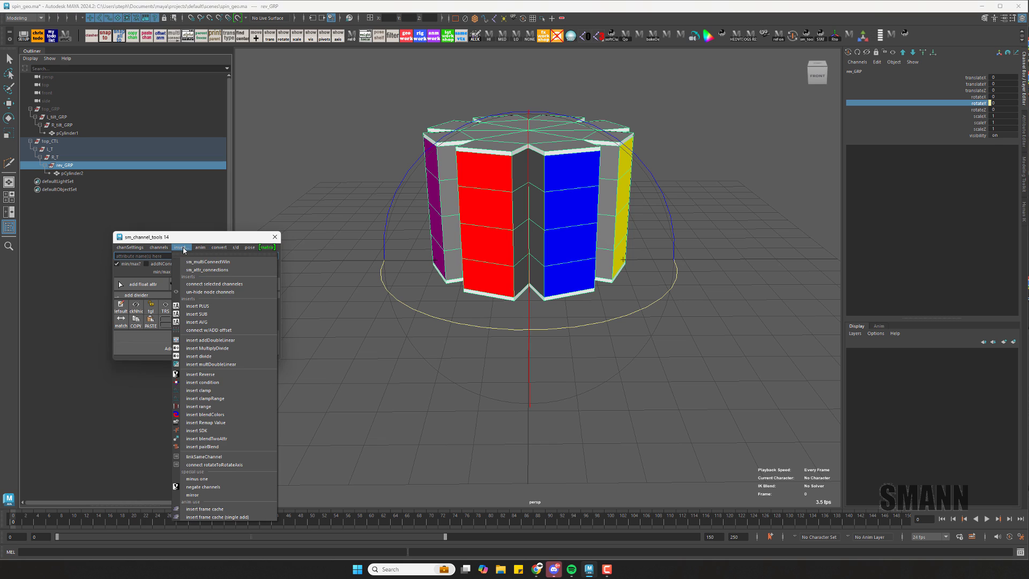
click(224, 486)
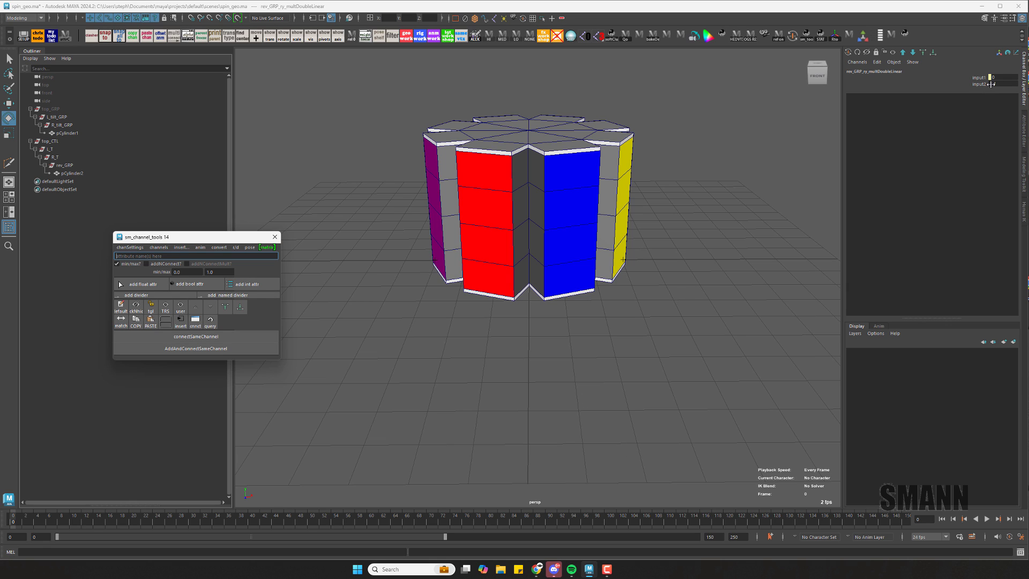
click(683, 336)
Test the counter-rotation by changing top_CTL's rotateY, and undo the changes.
click(99, 142)
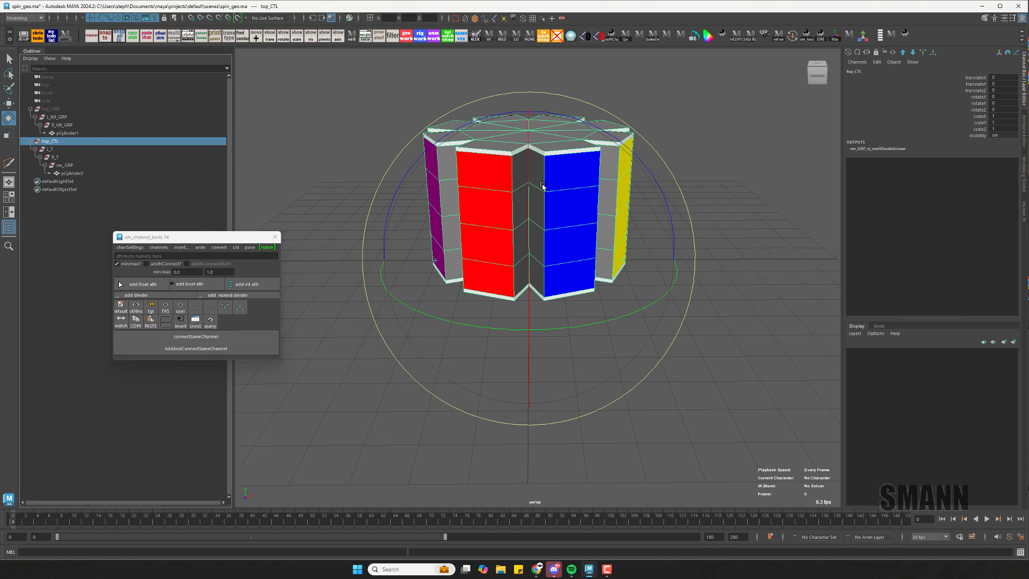
click(978, 103)
middle_drag(606, 118, 389, 142)
middle_drag(751, 162, 551, 160)
key(ctrl+z)
alt+drag(706, 262, 712, 297)
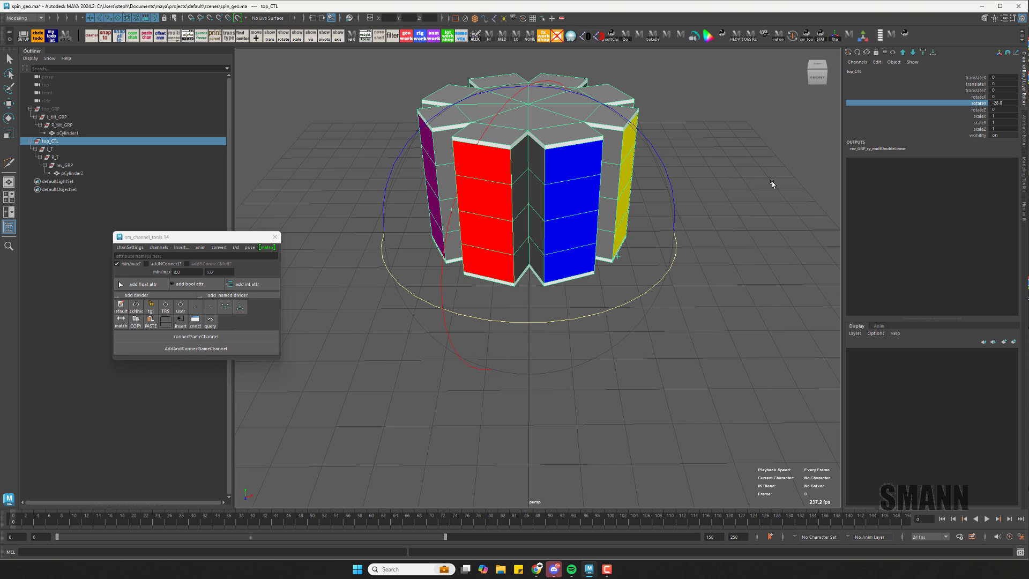
middle_drag(772, 184, 793, 209)
key(ctrl+z)
alt+drag(767, 207, 771, 176)
click(795, 193)
Tilt R_T about Z and test top_CTL's rotateY on the tilted cylinder, undoing the test rotations.
drag(606, 205, 652, 341)
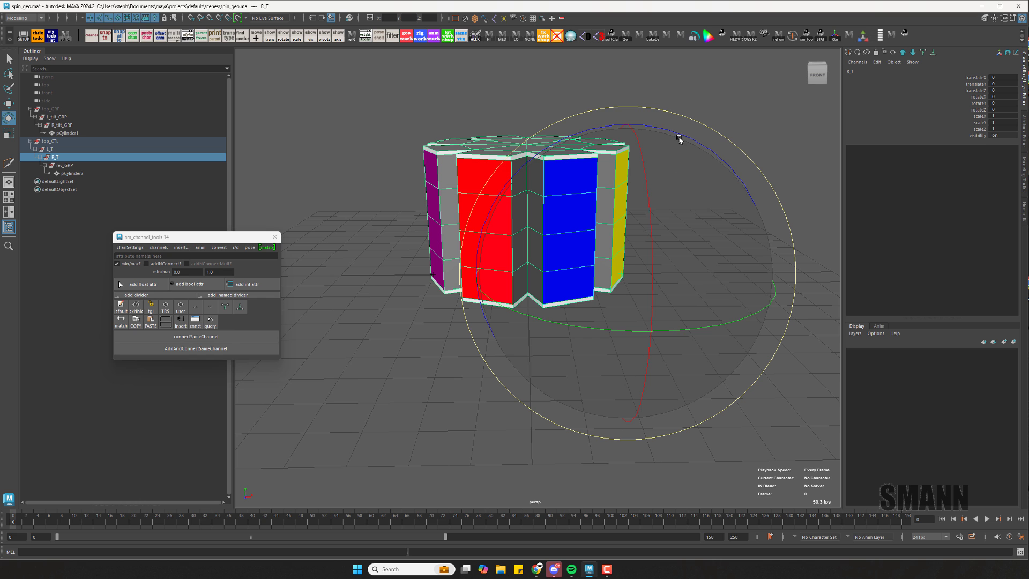
drag(680, 134, 760, 152)
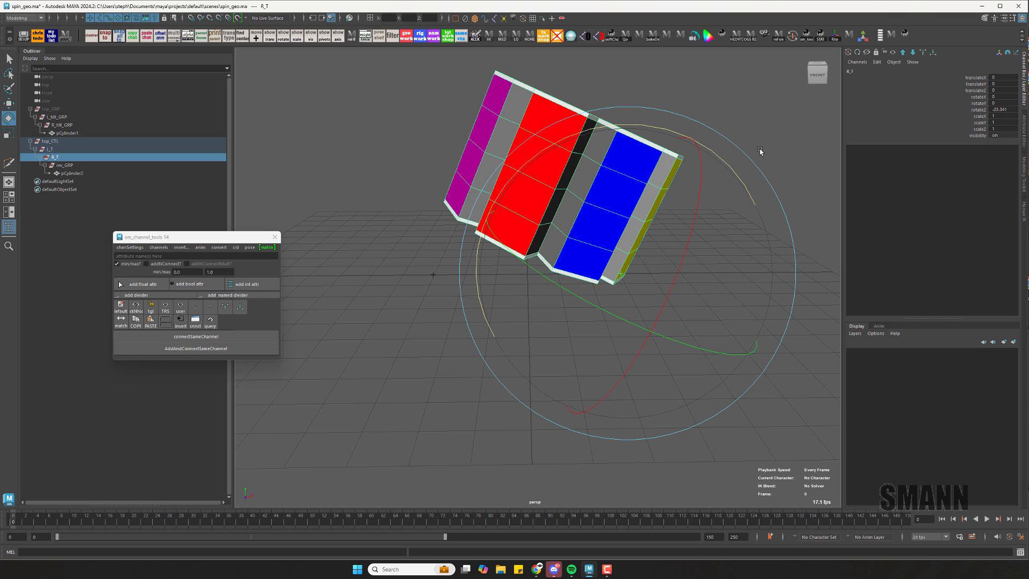
click(777, 120)
click(95, 142)
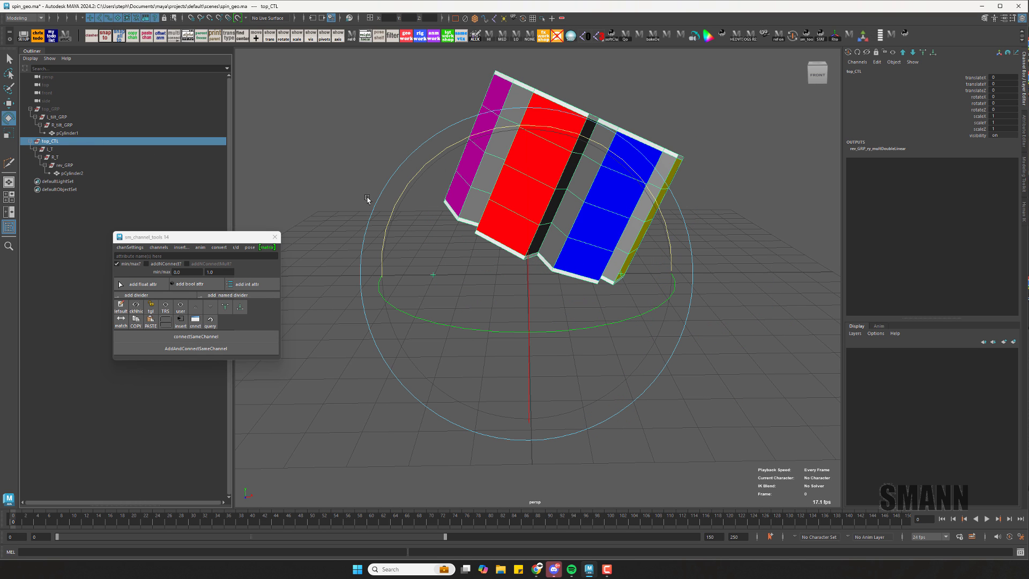
click(975, 104)
drag(476, 160, 518, 154)
key(ctrl+z)
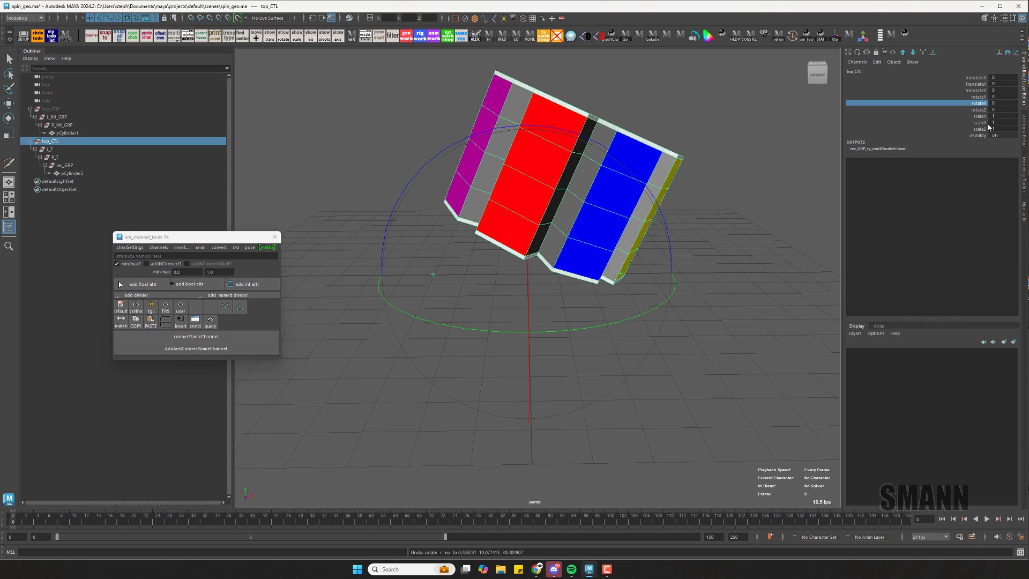
click(982, 103)
middle_drag(727, 98, 760, 216)
key(ctrl+z)
key(ctrl+z)
key(ctrl+z)
Open the Node Editor, clear the graph, and graph rev_GRP's connections.
click(83, 165)
key(space)
drag(843, 159, 914, 222)
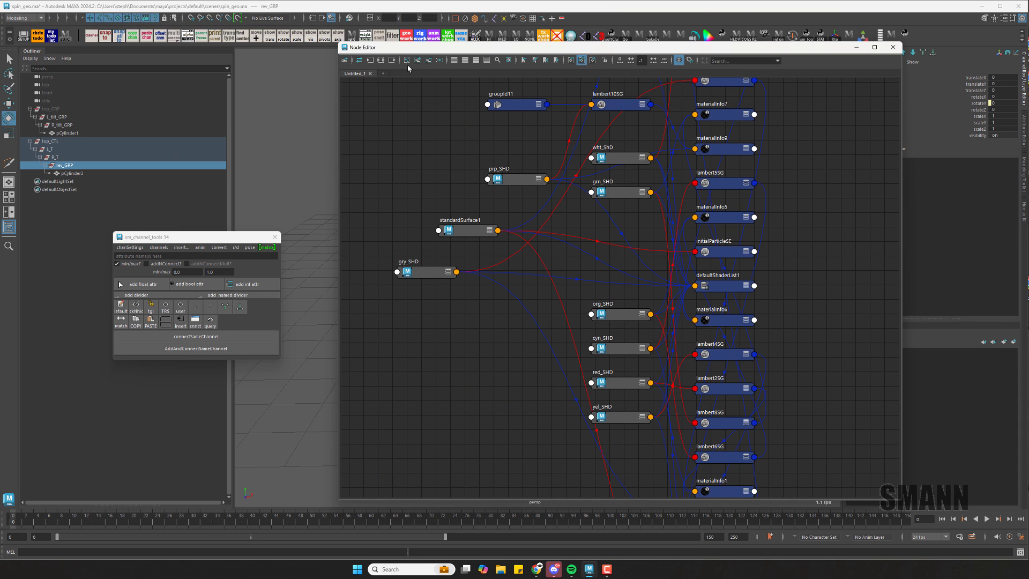
click(406, 61)
click(380, 61)
click(699, 170)
Arrange the nodes from top_CTL to rev_GRP and show the multDoubleLinear node's connected attributes, keeping the cylinder unsmoothed.
drag(442, 297, 438, 178)
drag(597, 45, 326, 235)
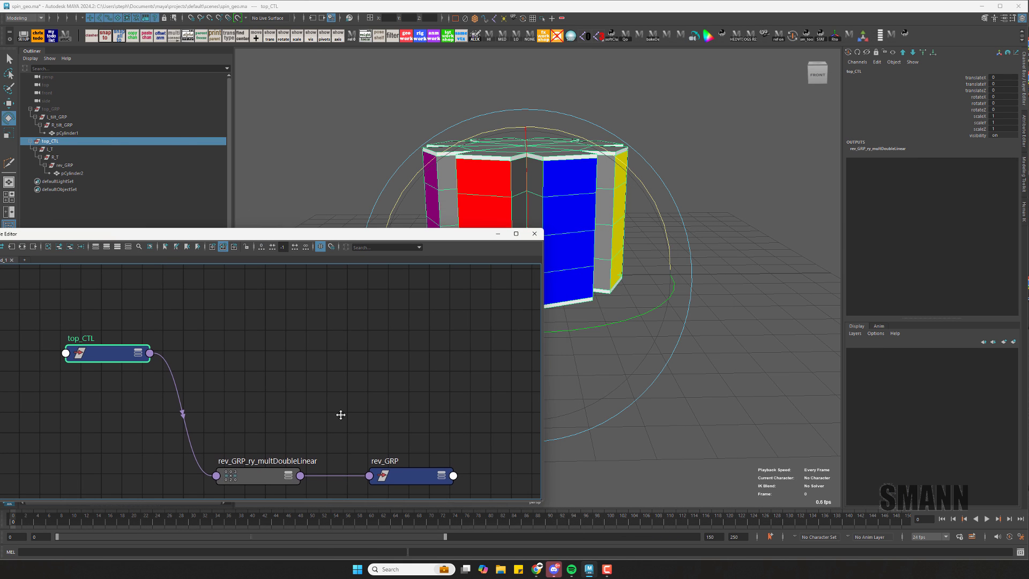
alt+middle_drag(341, 415, 346, 362)
drag(265, 427, 279, 319)
key(2)
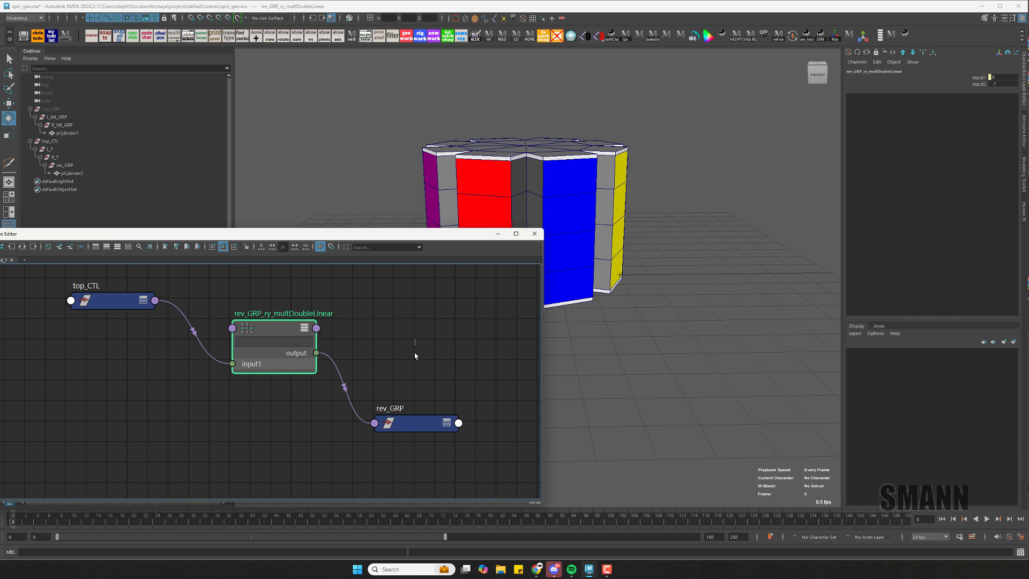
drag(408, 421, 429, 313)
key(3)
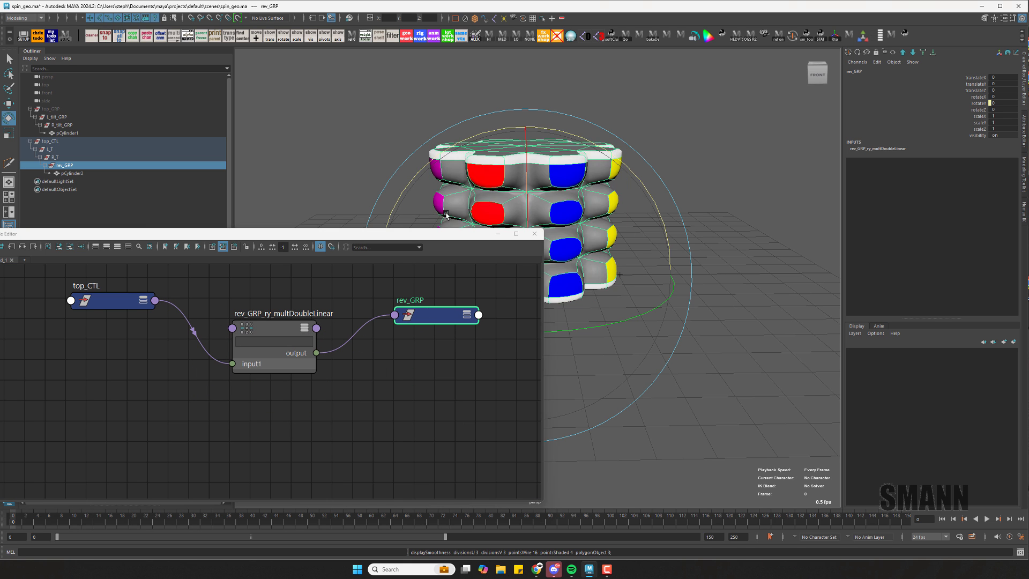
alt+middle_drag(445, 214, 562, 155)
key(1)
Select R_T and tilt the cylinder about Z to about -36 degrees.
click(78, 173)
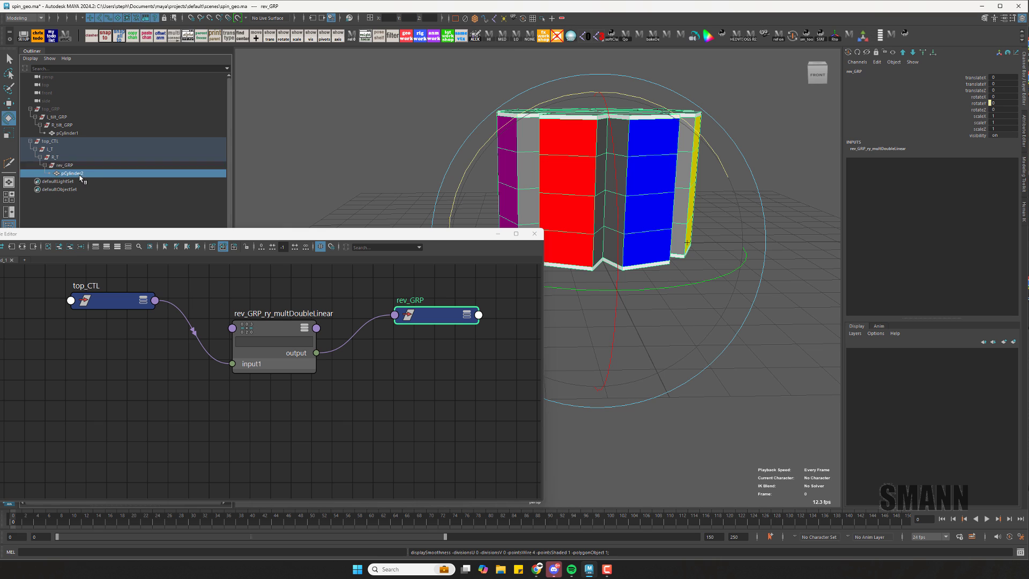
click(78, 166)
click(78, 157)
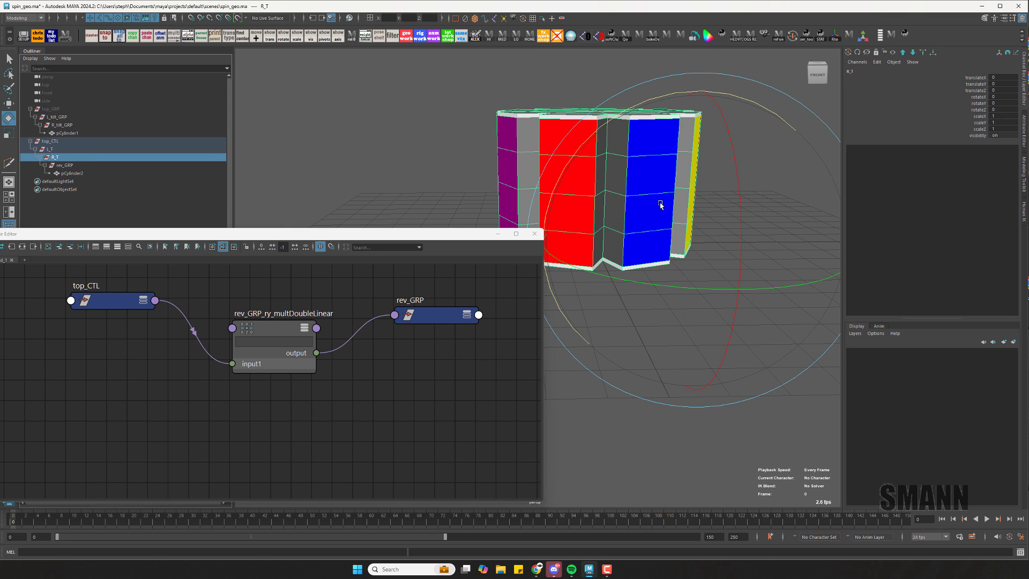
drag(674, 105, 635, 90)
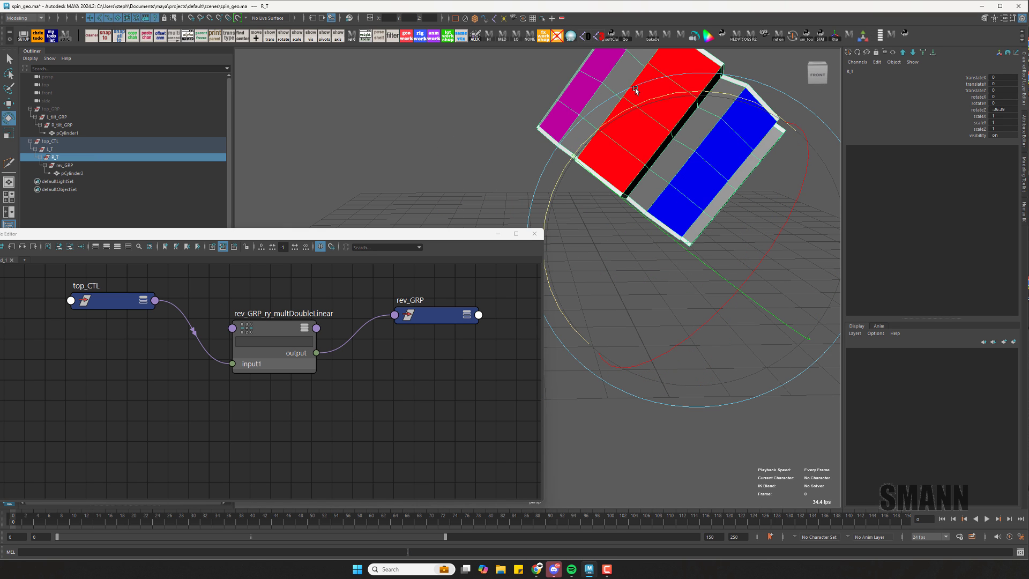
Try freehand rotations of top_CTL on the tilted cylinder, undoing each one.
click(92, 166)
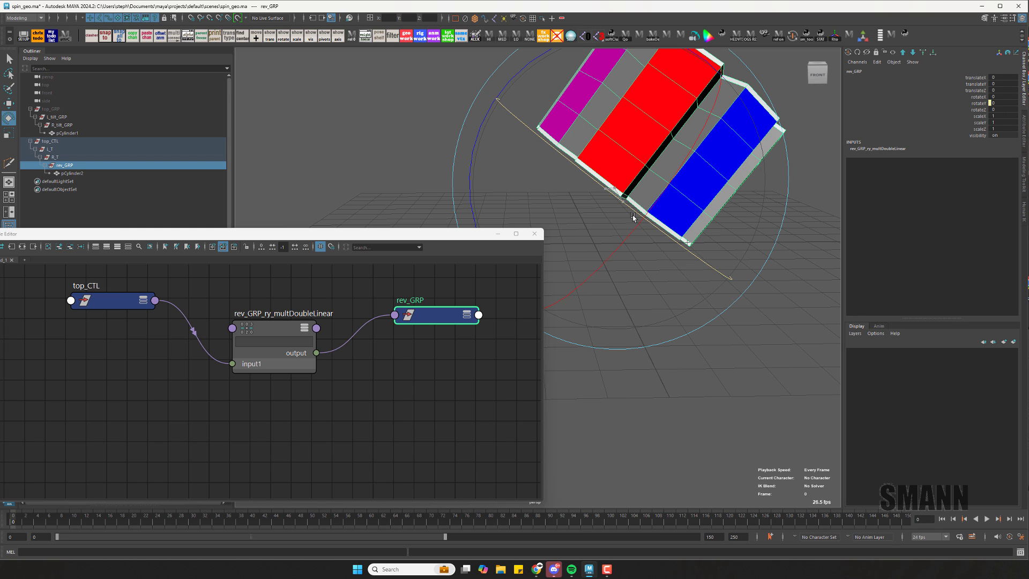
click(68, 143)
key(r)
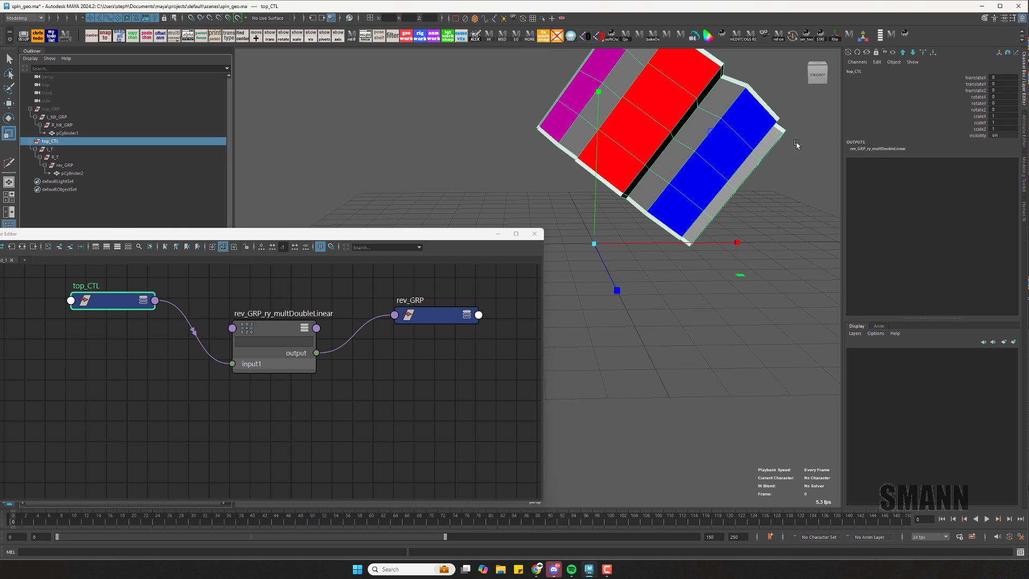
click(977, 104)
drag(596, 156, 649, 167)
key(ctrl+z)
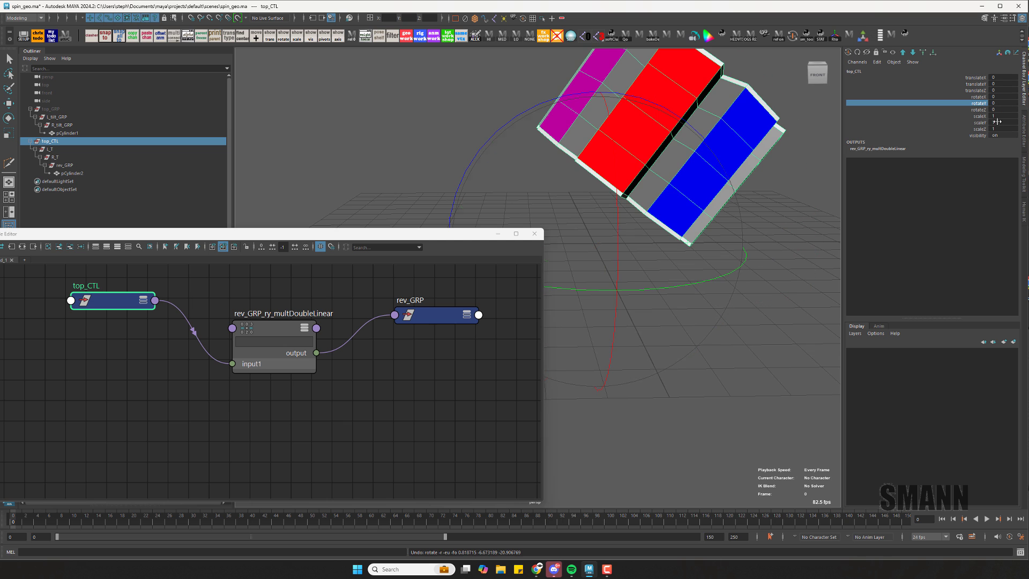
click(980, 98)
click(979, 103)
drag(610, 127, 617, 185)
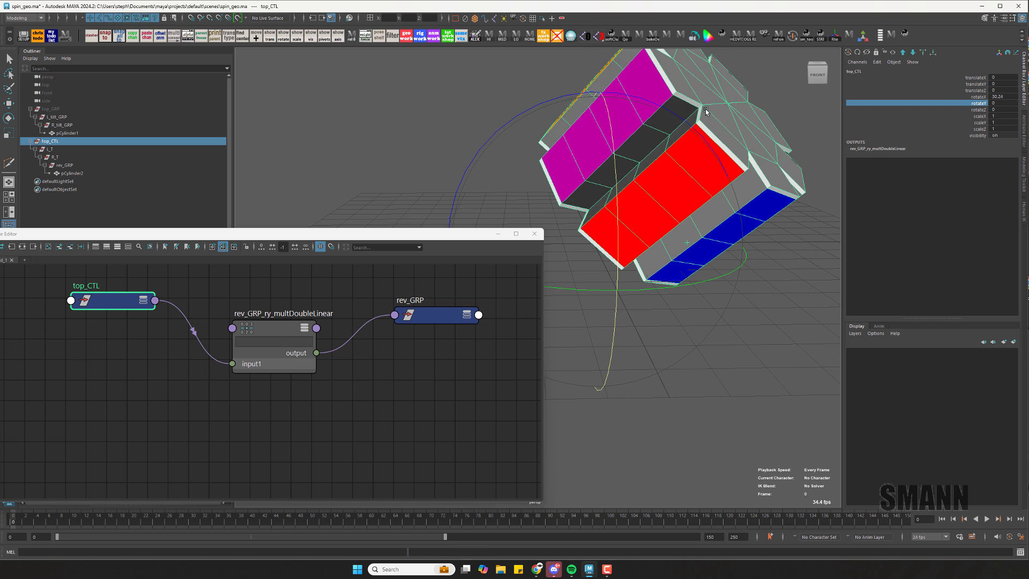
key(ctrl+z)
click(970, 102)
drag(630, 114, 685, 150)
key(ctrl+z)
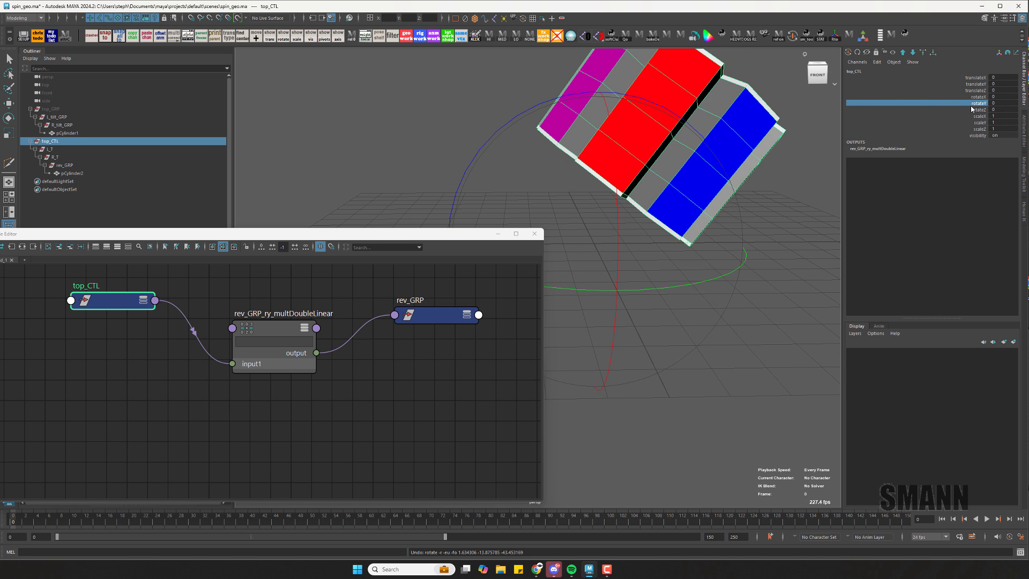
Test the spin of the tilted cylinder by scrubbing top_CTL's rotateY, undoing the test rotations.
key(q)
click(968, 103)
drag(632, 110, 699, 161)
key(ctrl+z)
click(979, 97)
click(979, 104)
middle_drag(462, 92, 578, 100)
middle_drag(749, 123, 734, 160)
key(ctrl+z)
Delete the multDoubleLinear node that links top_CTL to rev_GRP.
click(466, 404)
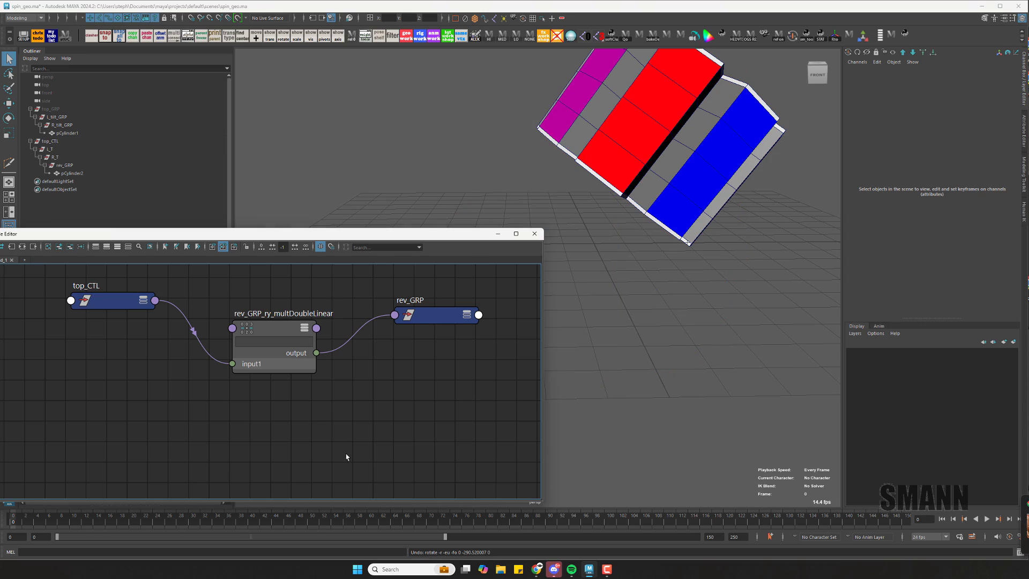
click(288, 314)
key(Delete)
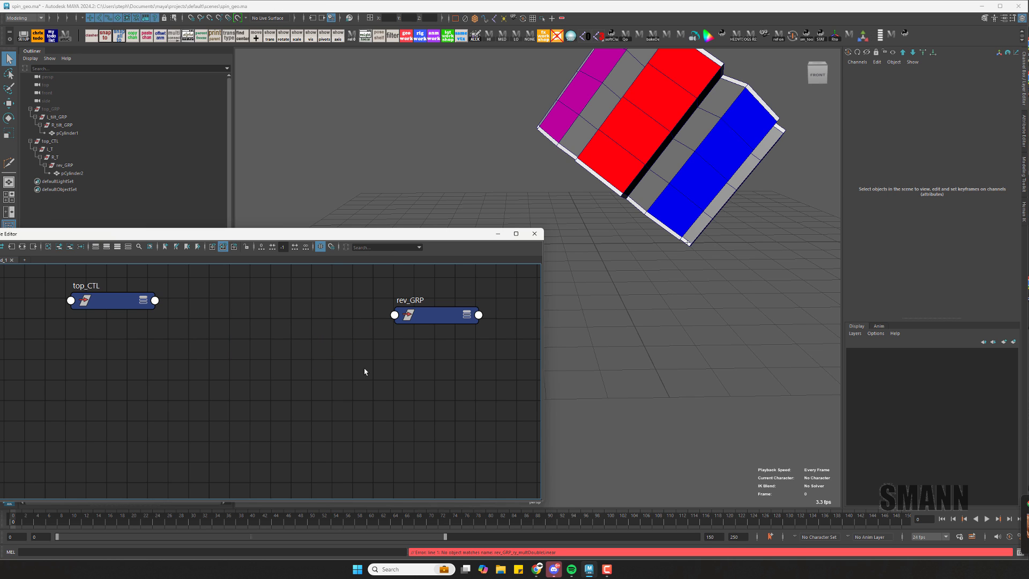
Show all attributes of the top_CTL and rev_GRP nodes and arrange the two nodes with a gap between them.
click(138, 307)
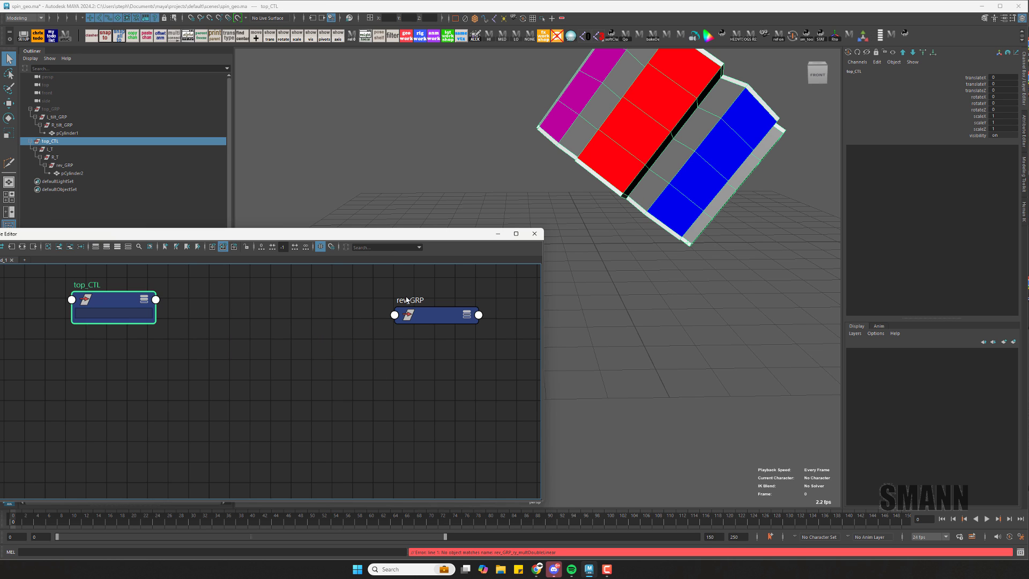
key(2)
drag(447, 313, 454, 289)
key(3)
click(99, 296)
key(3)
drag(103, 296, 89, 283)
drag(455, 292, 441, 293)
click(64, 165)
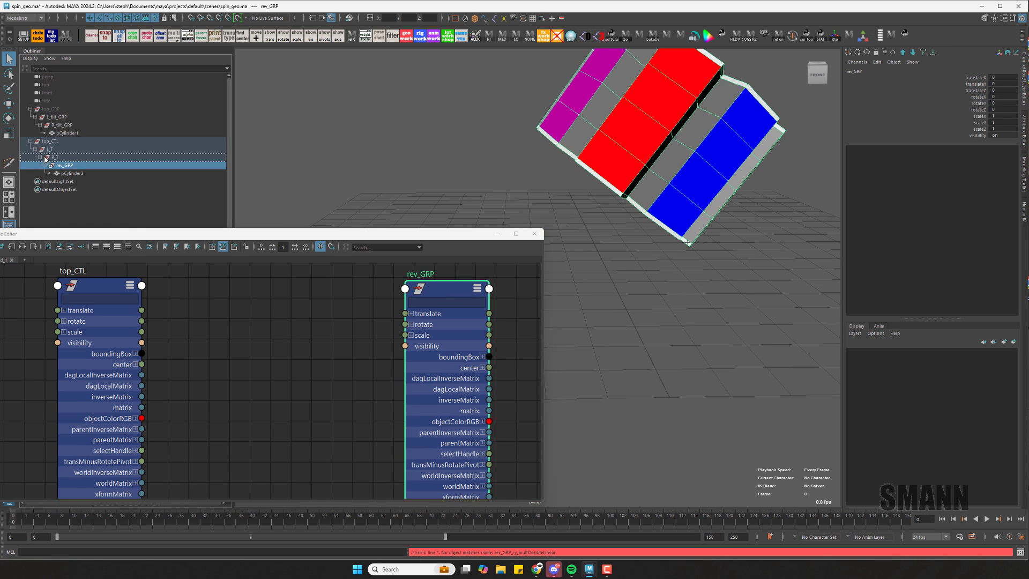
key(w)
drag(663, 236, 669, 244)
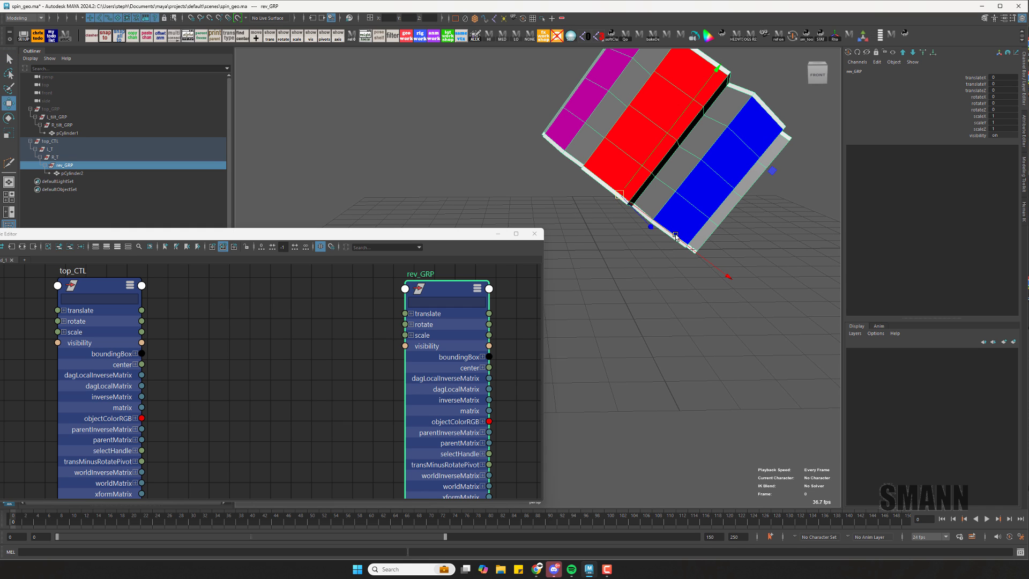
Create a multDoubleLinear node between top_CTL and rev_GRP and set its input2 to -1.
drag(395, 343, 287, 336)
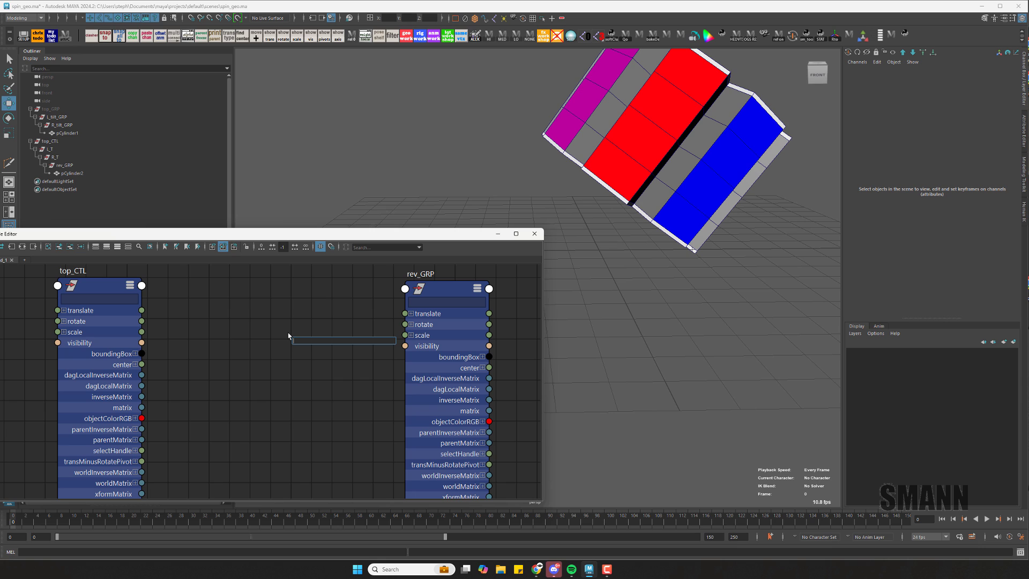
text(mult)
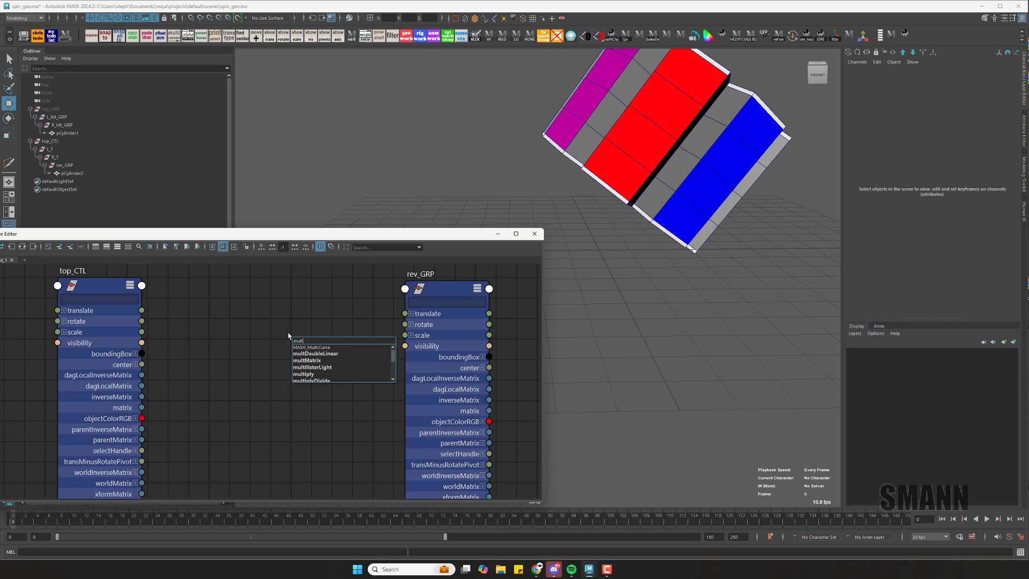
key(Down)
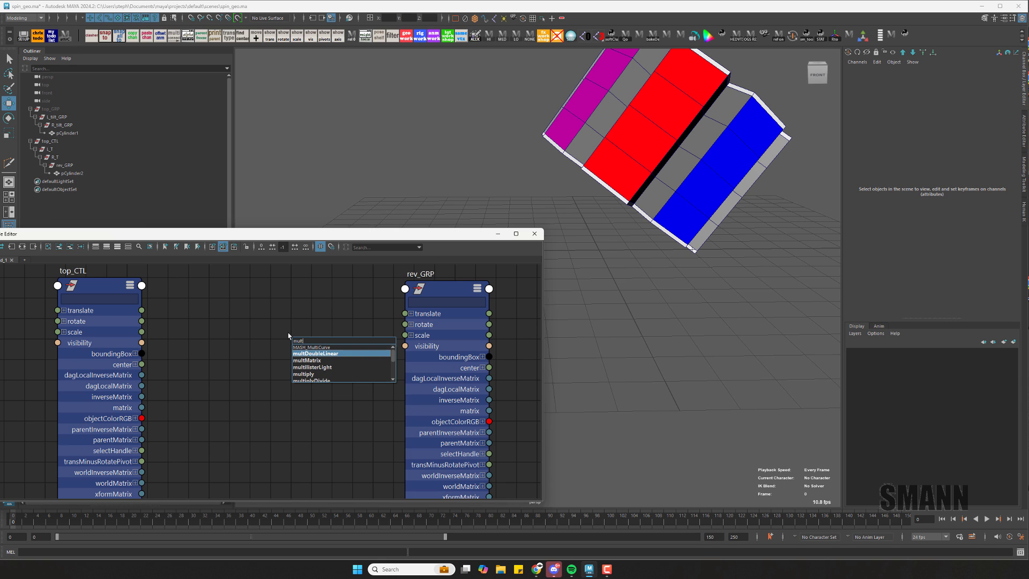
key(Return)
double_click(323, 358)
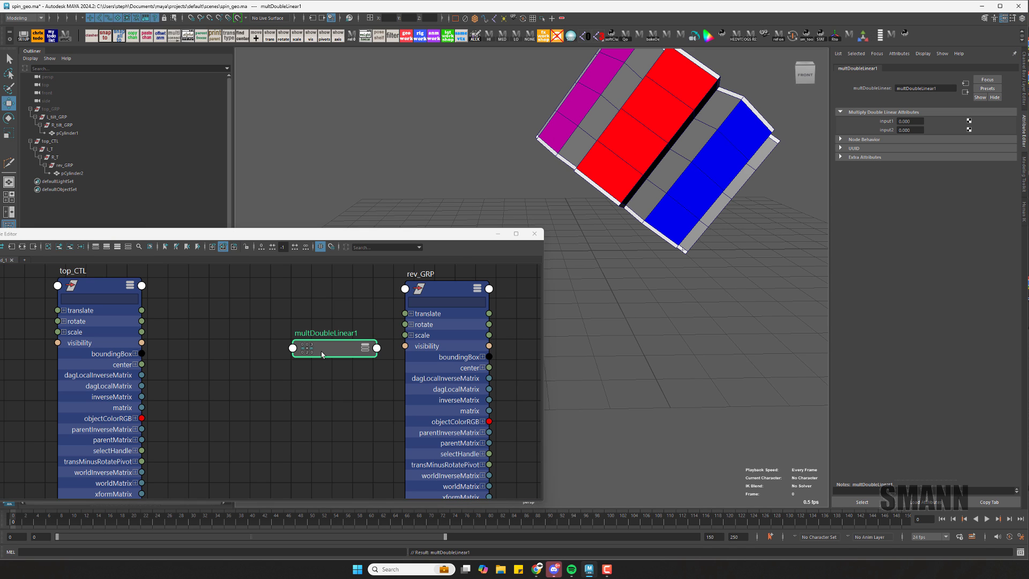
drag(328, 354, 283, 328)
key(3)
drag(918, 130, 865, 128)
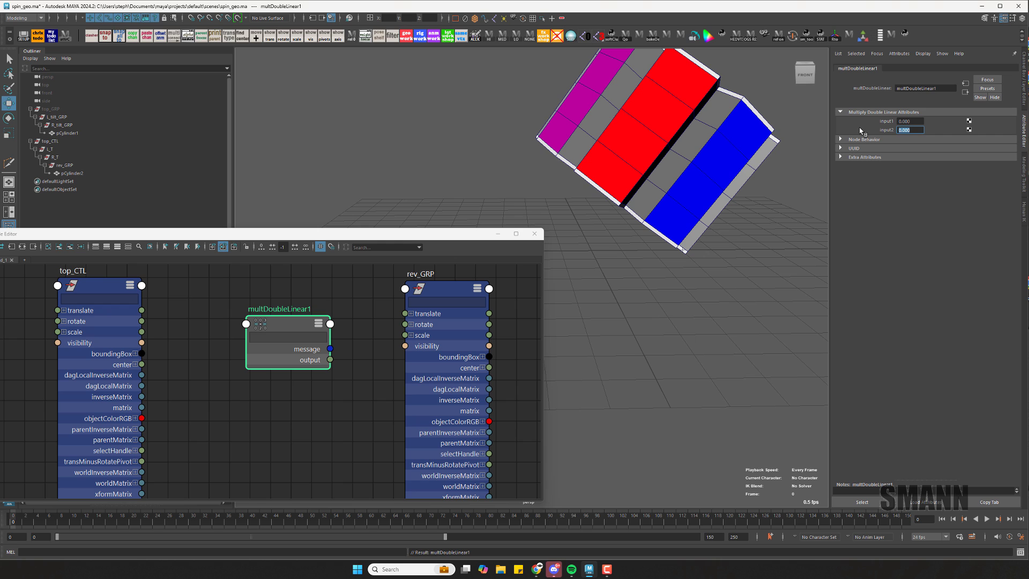
click(268, 397)
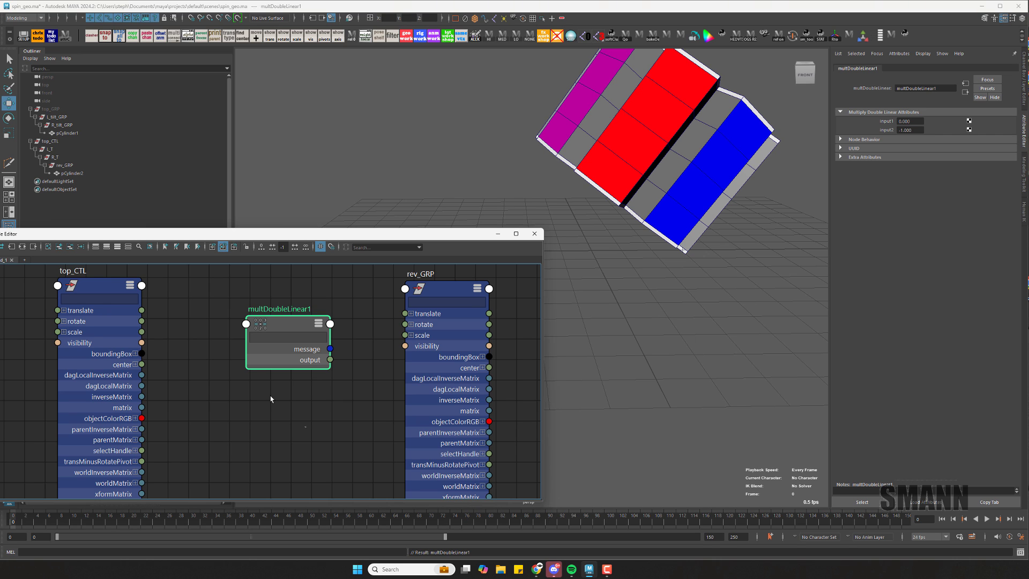
Expand top_CTL's rotate attribute in the Node Editor to show its separate X, Y and Z channels.
click(59, 322)
click(18, 343)
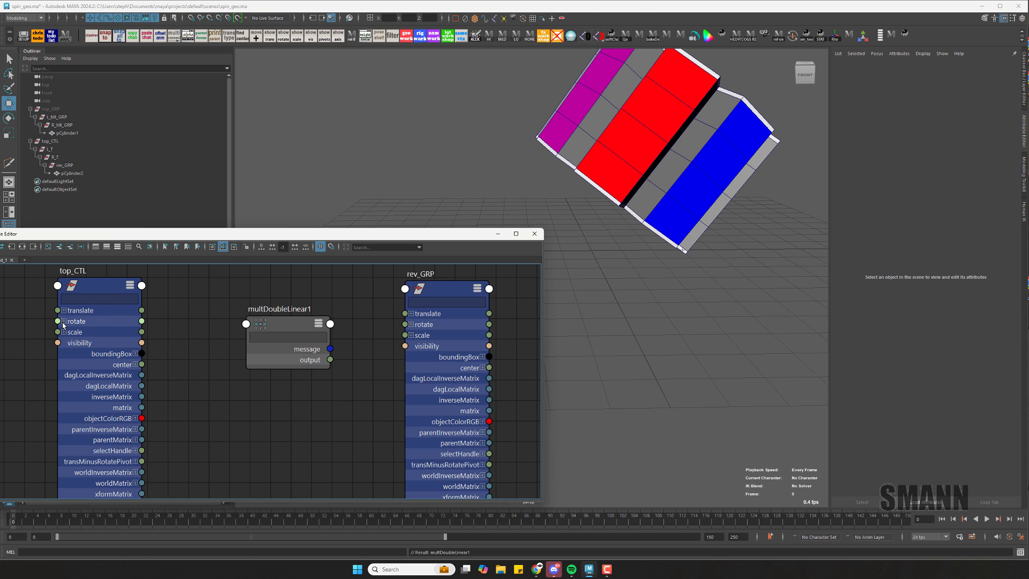
click(63, 325)
click(60, 322)
click(13, 336)
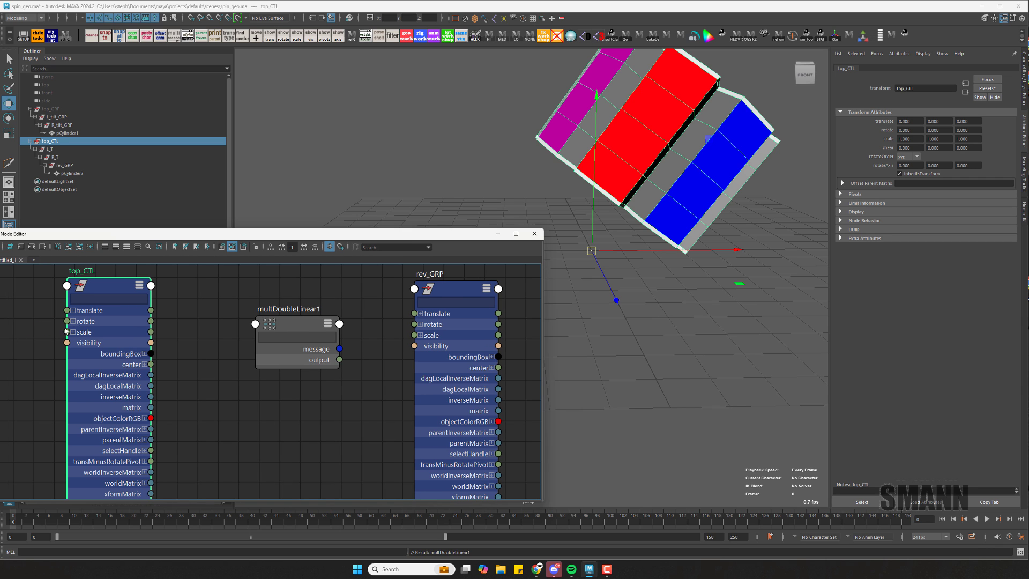
click(73, 321)
click(213, 318)
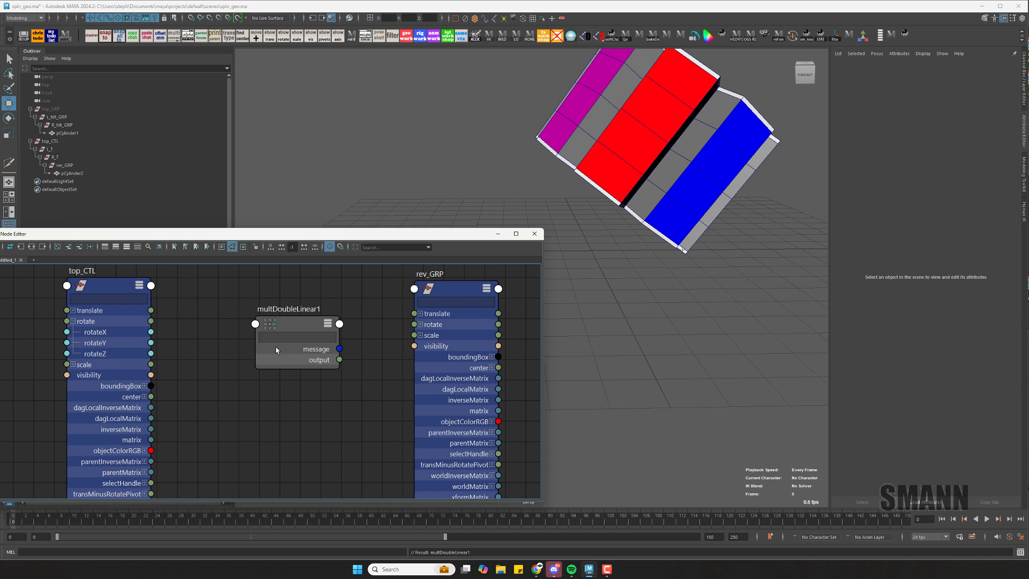
Show multDoubleLinear1's inputs and connect top_CTL's rotateY to its input1.
click(293, 327)
key(1)
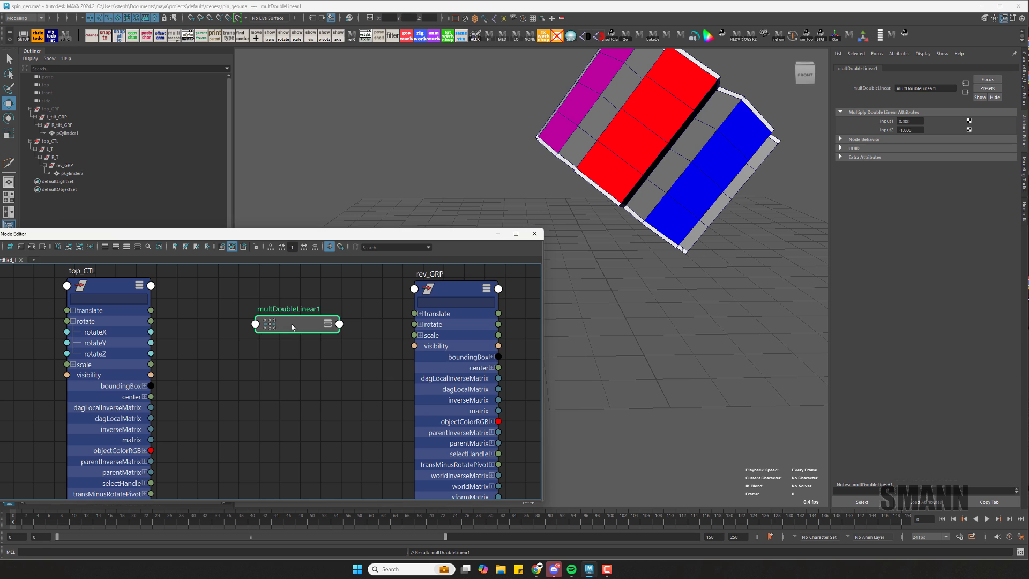
key(3)
key(3)
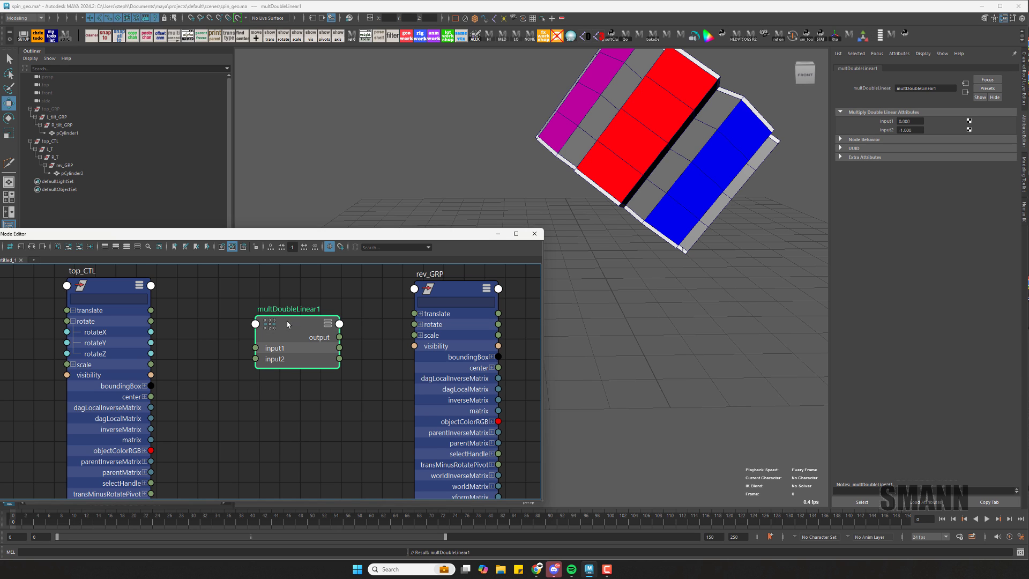
drag(151, 342, 255, 348)
drag(291, 327, 263, 319)
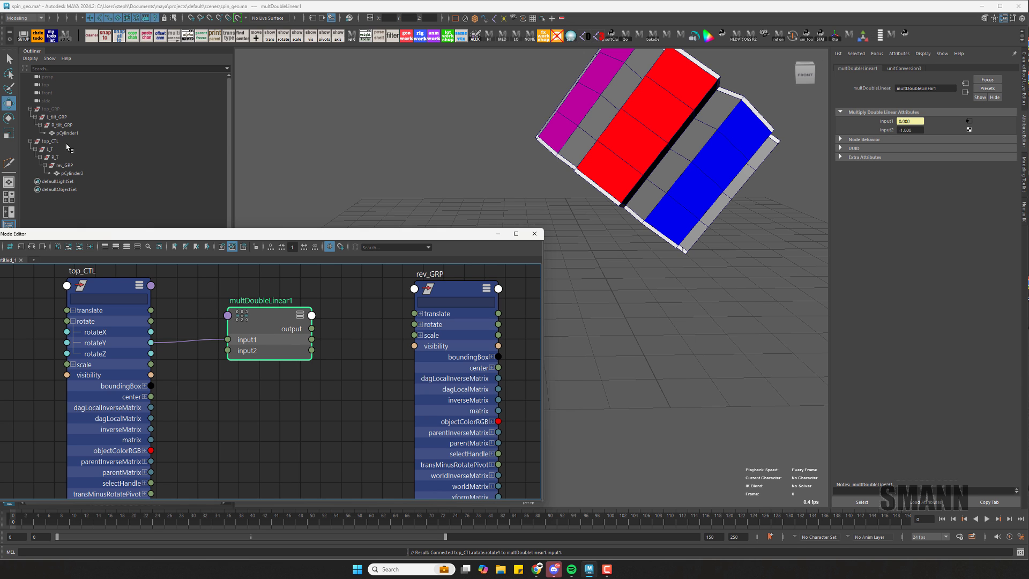
Rotate top_CTL about Y to about -16.3 degrees and check the input values on multDoubleLinear1.
click(51, 141)
key(e)
drag(724, 301, 763, 244)
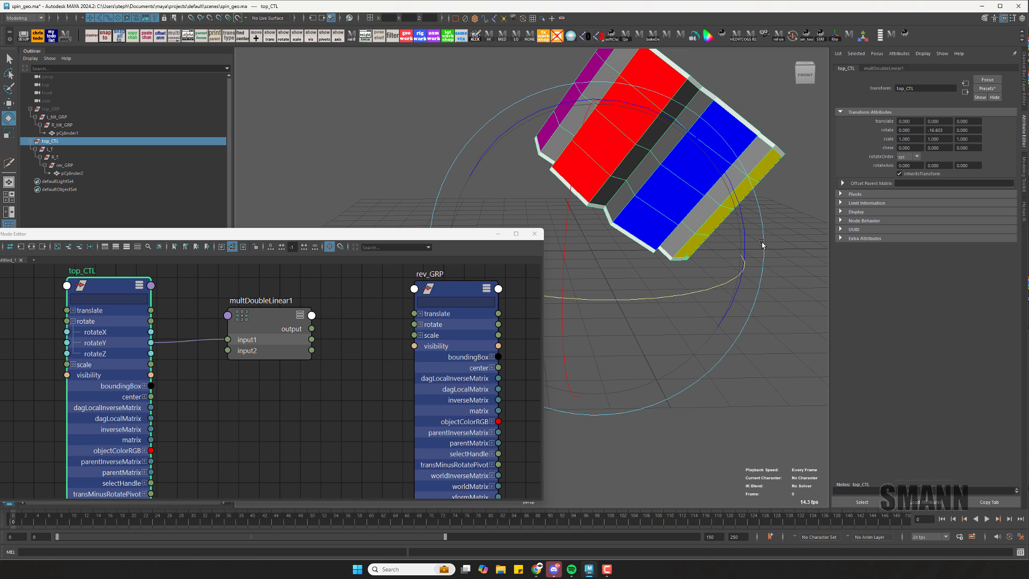
key(ctrl+a)
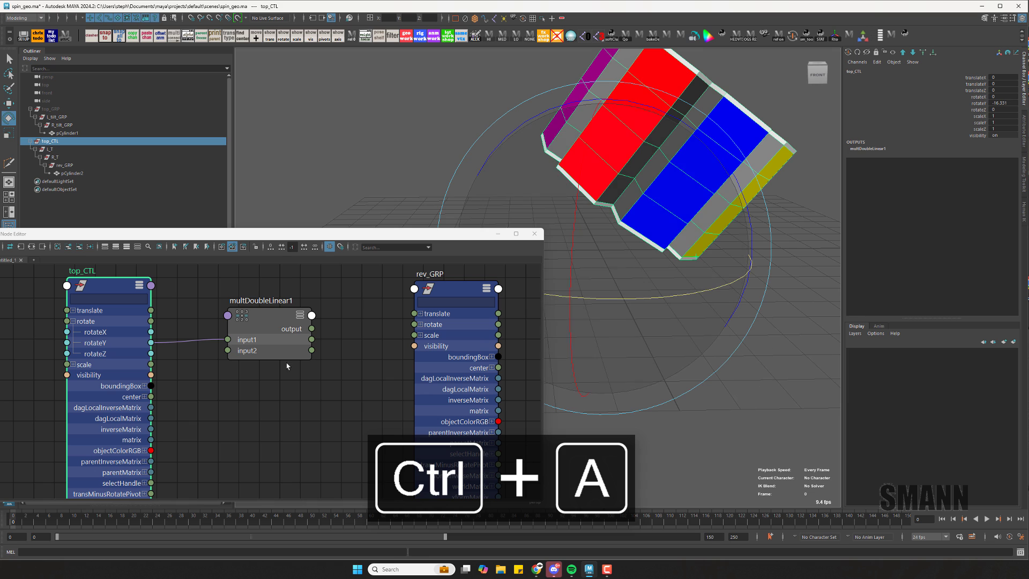
drag(283, 314, 286, 356)
key(ctrl+a)
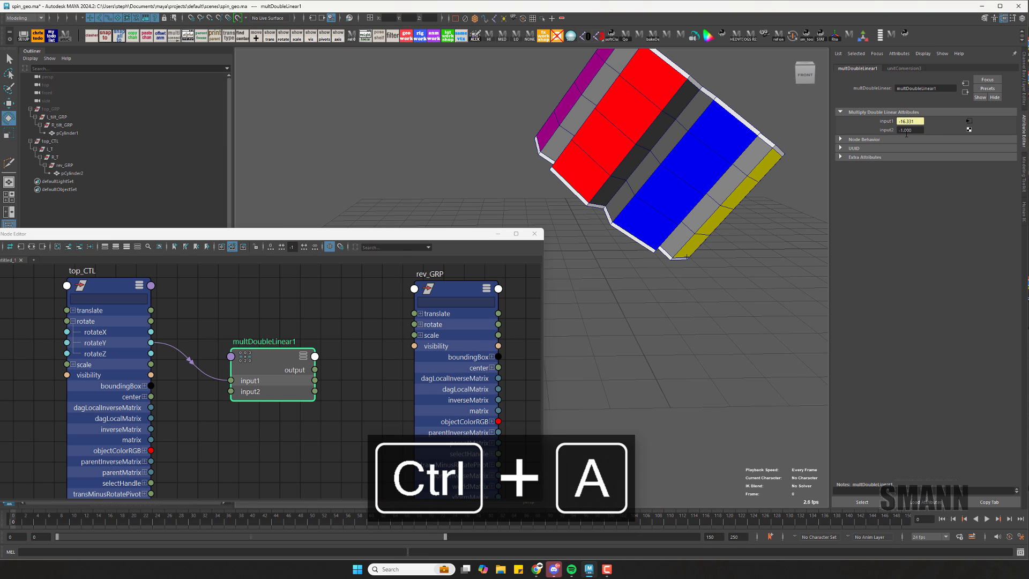
Expand rev_GRP's rotate attribute and connect multDoubleLinear1's output to its rotateY.
click(621, 332)
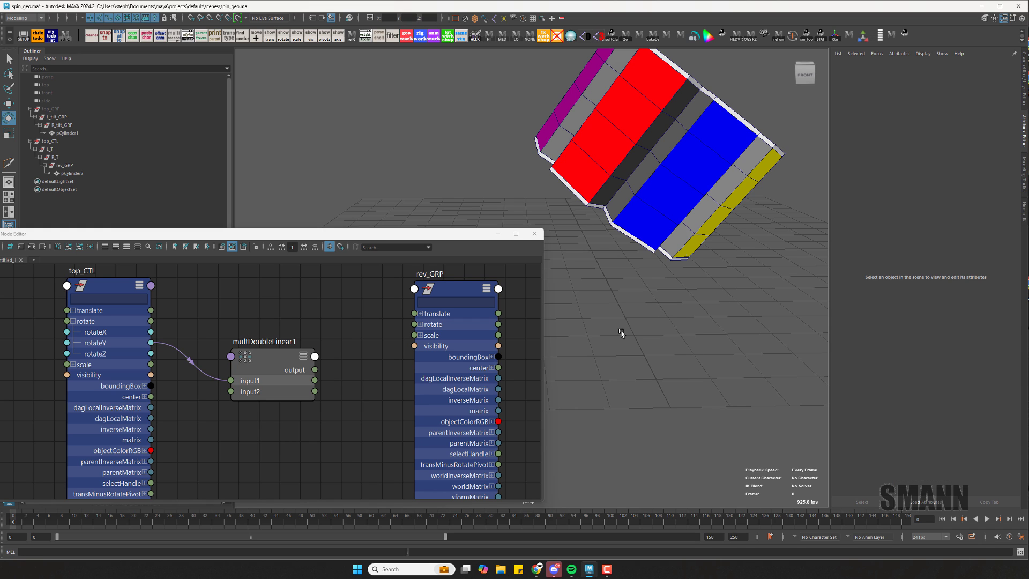
click(420, 324)
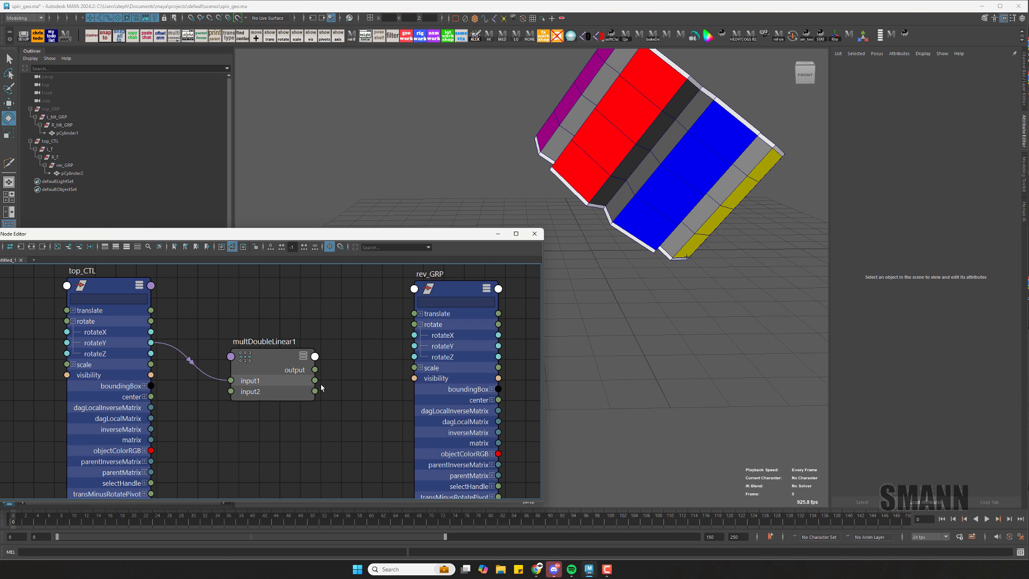
drag(315, 370, 426, 346)
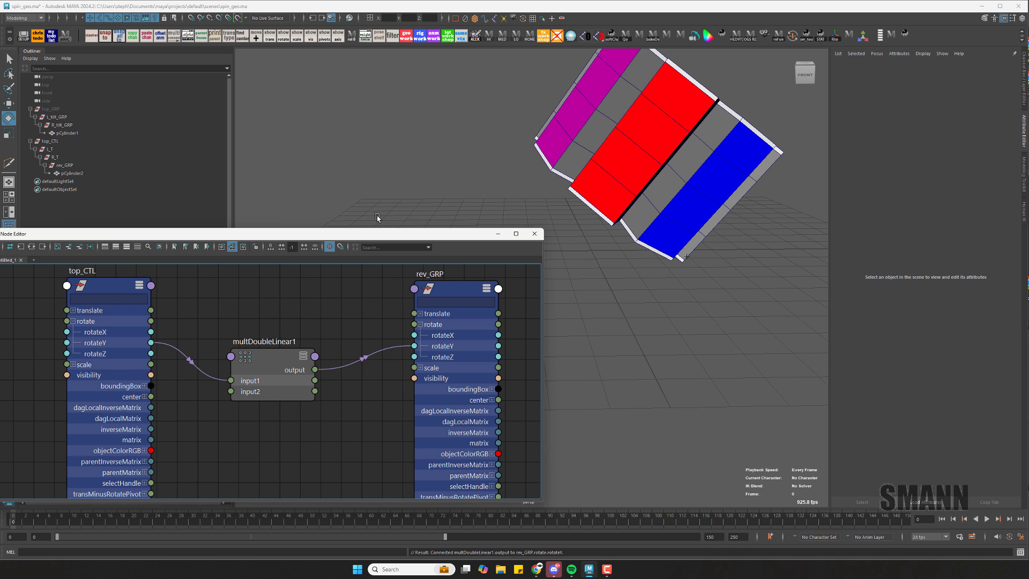
Scrub top_CTL's rotateY to test the rebuilt counter-rotation on the tilted cylinder.
click(84, 143)
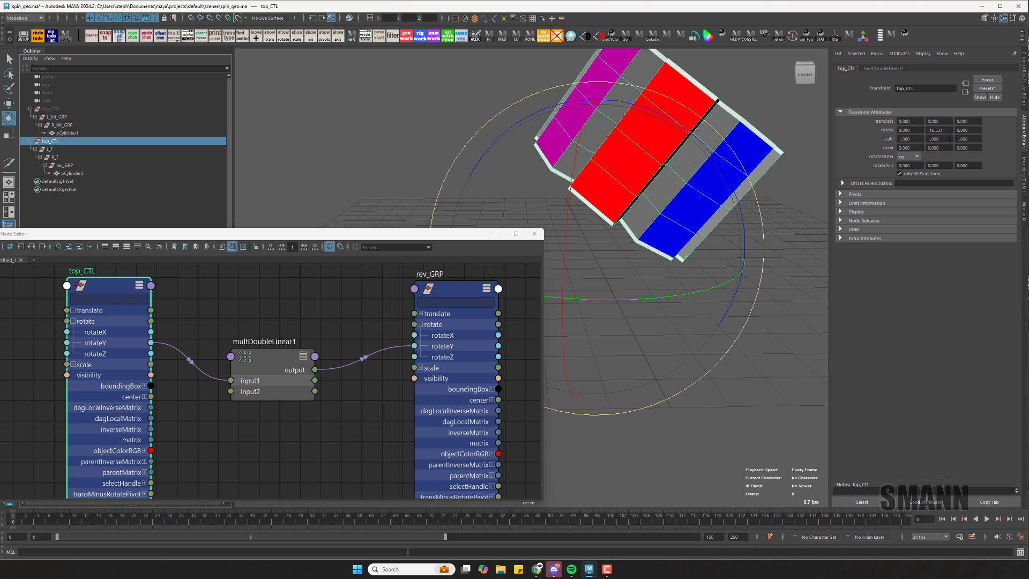
key(ctrl+a)
click(973, 103)
key(q)
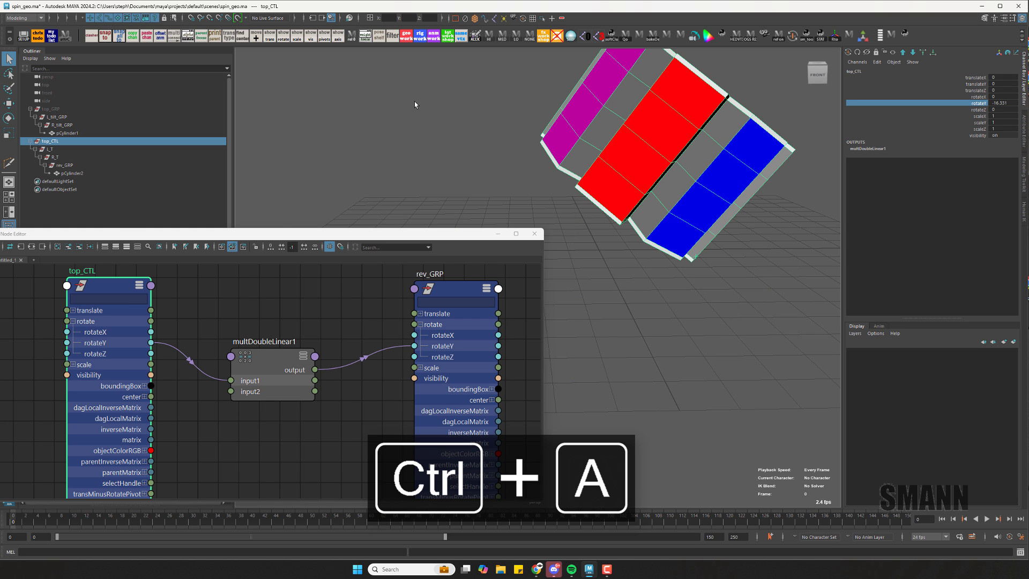
click(975, 91)
click(978, 104)
middle_drag(485, 128, 535, 177)
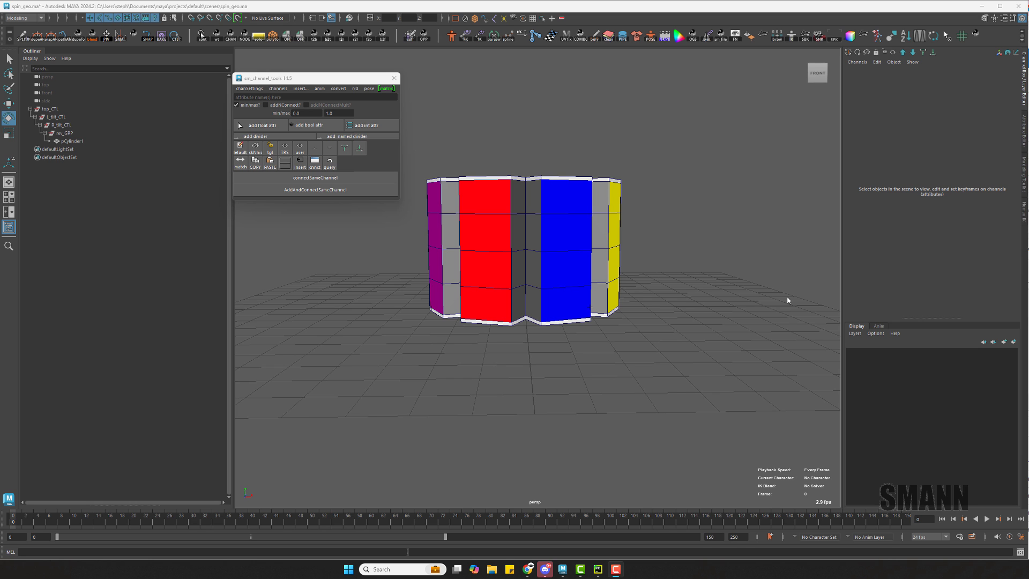
Select top_CTL and add a divider attribute to it with sm_channel_tools.
drag(729, 260, 507, 375)
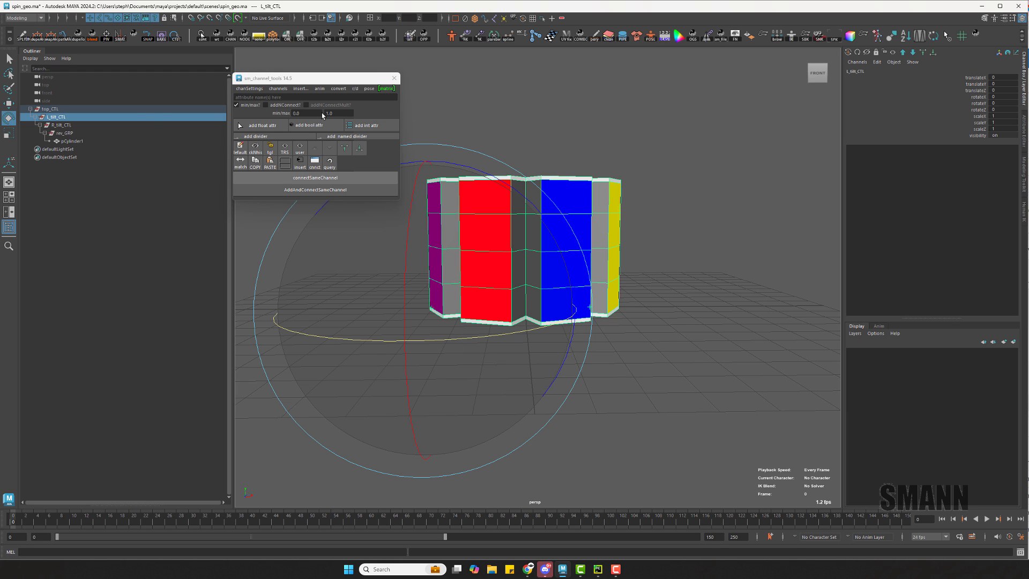
click(144, 109)
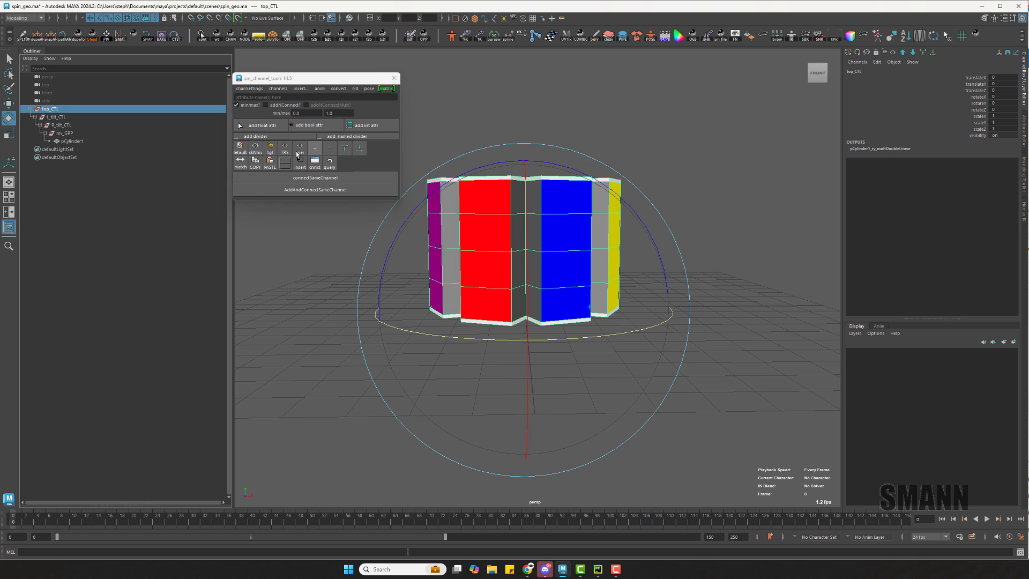
click(321, 78)
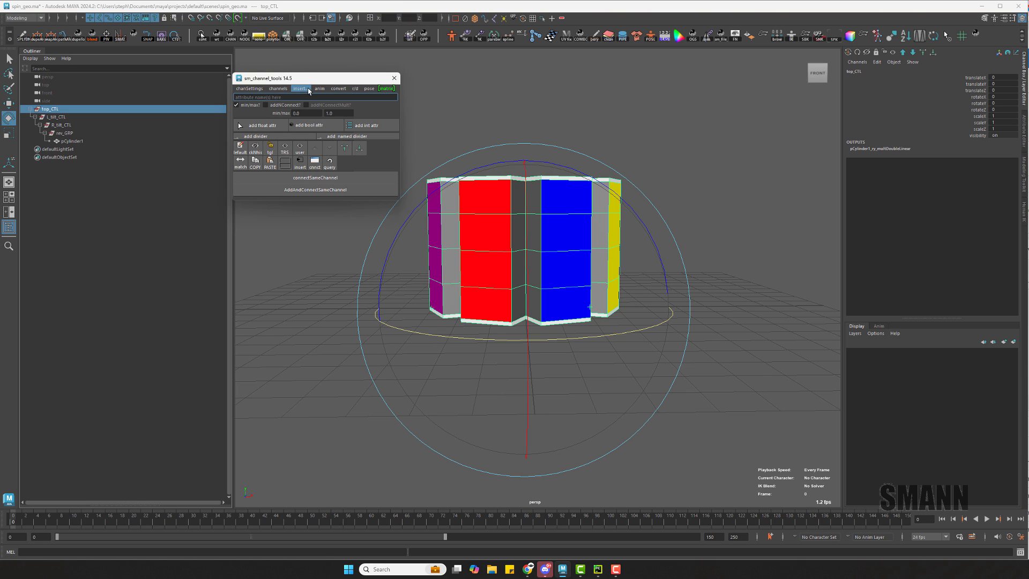
click(272, 137)
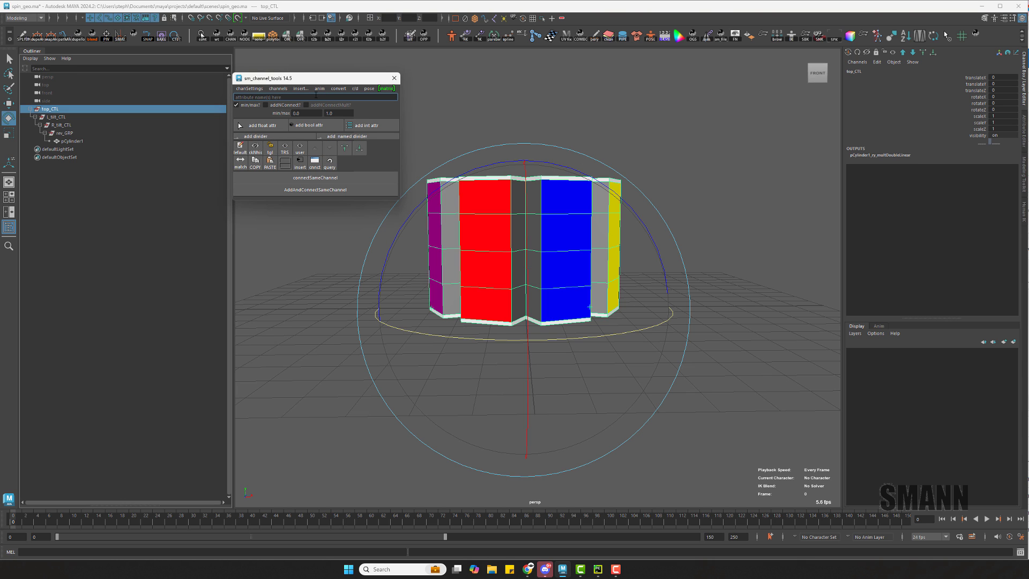
Add a float attribute named tilt to top_CTL with a minimum of -200 and a maximum of 200.
text(tilt)
click(315, 113)
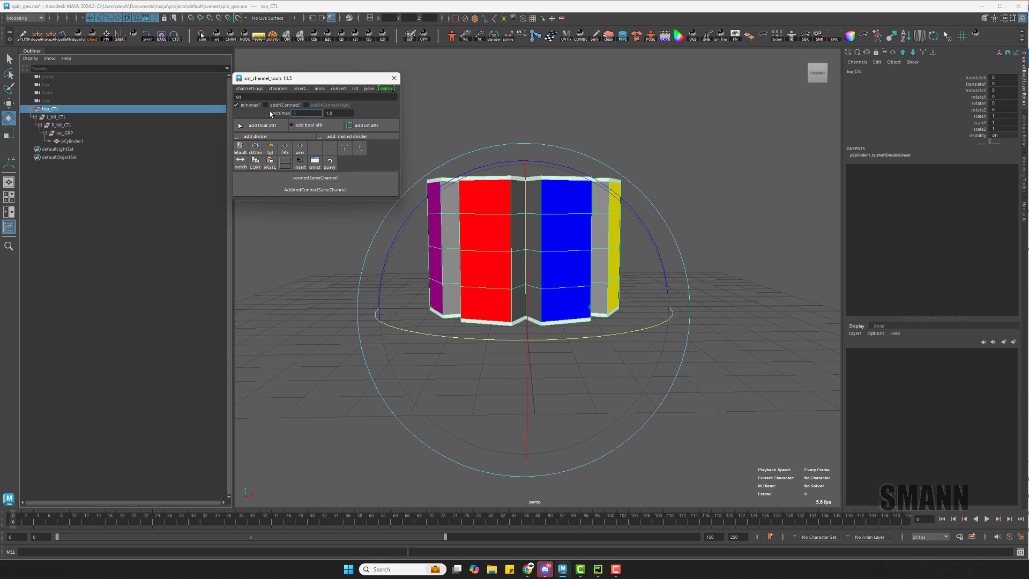
key(Tab)
text(2)
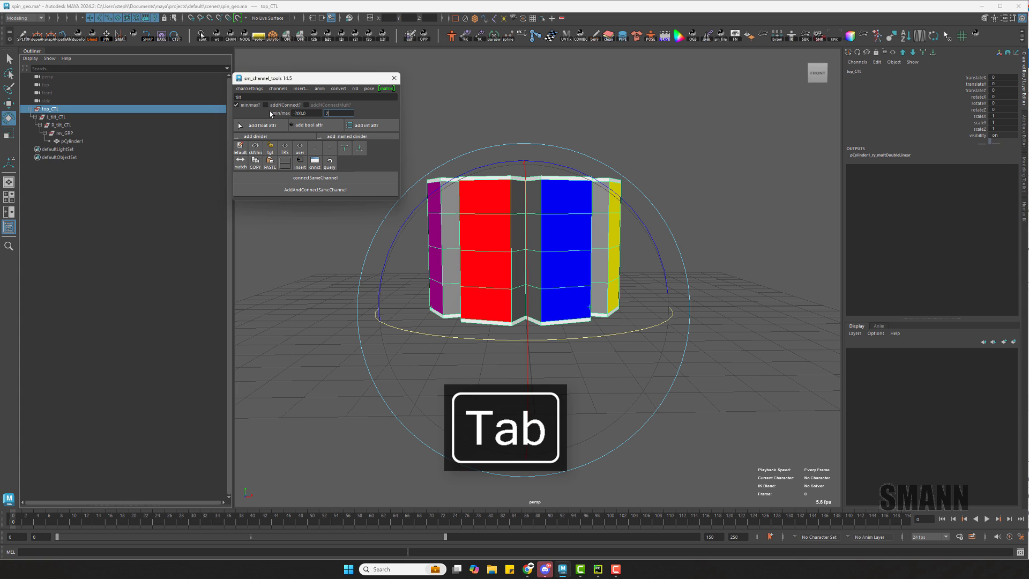
click(267, 126)
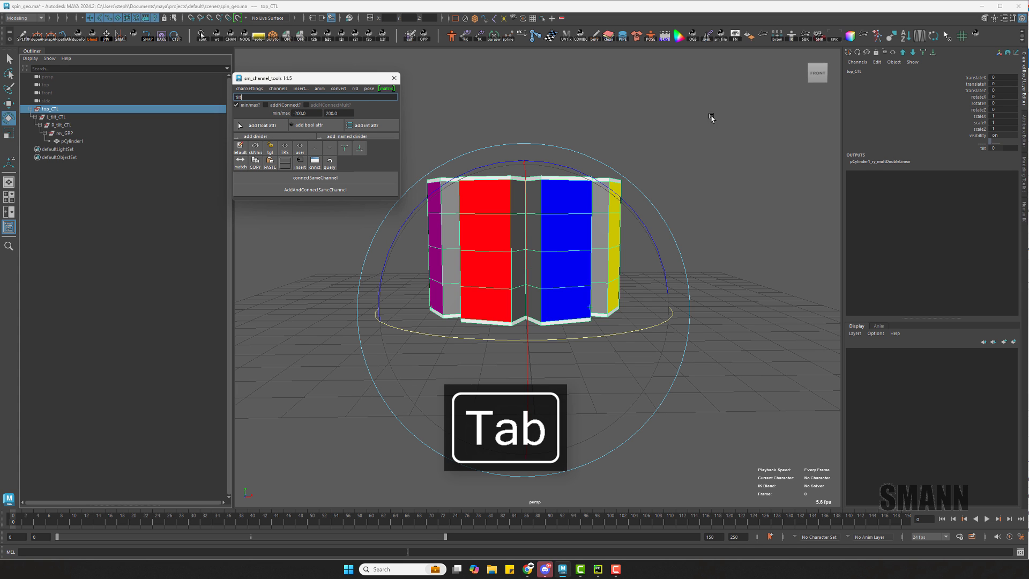
Select R_tilt_CTL and L_tilt_CTL in turn to inspect their pivots and channels.
click(721, 134)
drag(598, 252, 559, 369)
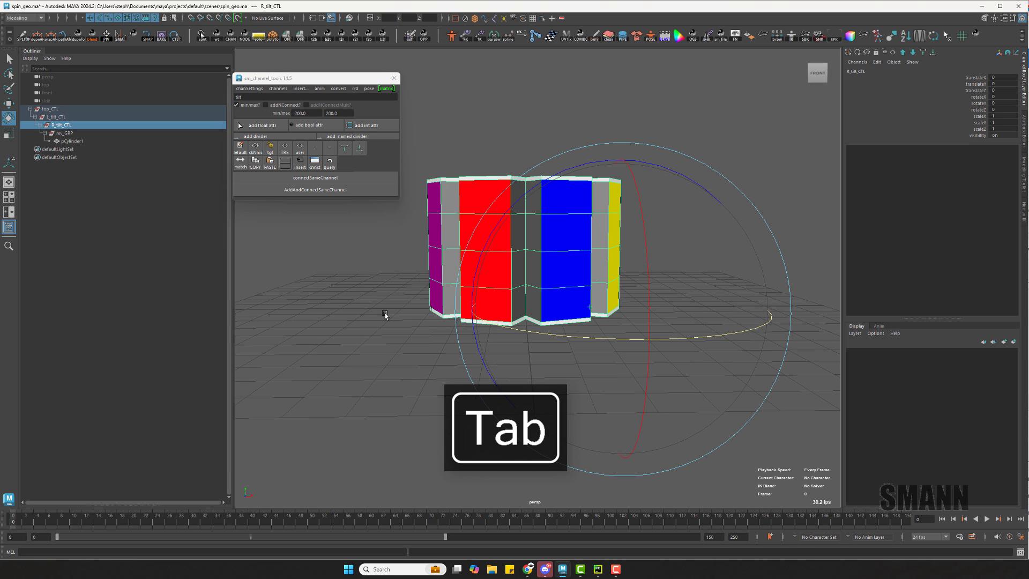
drag(364, 251, 456, 349)
click(711, 304)
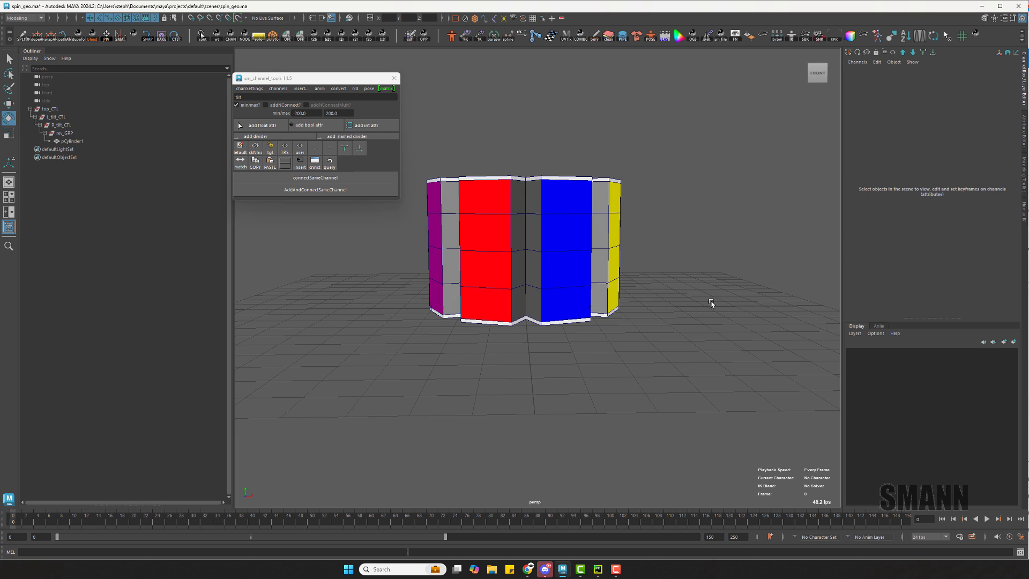
click(557, 264)
click(386, 214)
Select top_CTL, R_tilt_CTL and L_tilt_CTL and load them into sm_multiConnectWin as source and targets.
click(87, 109)
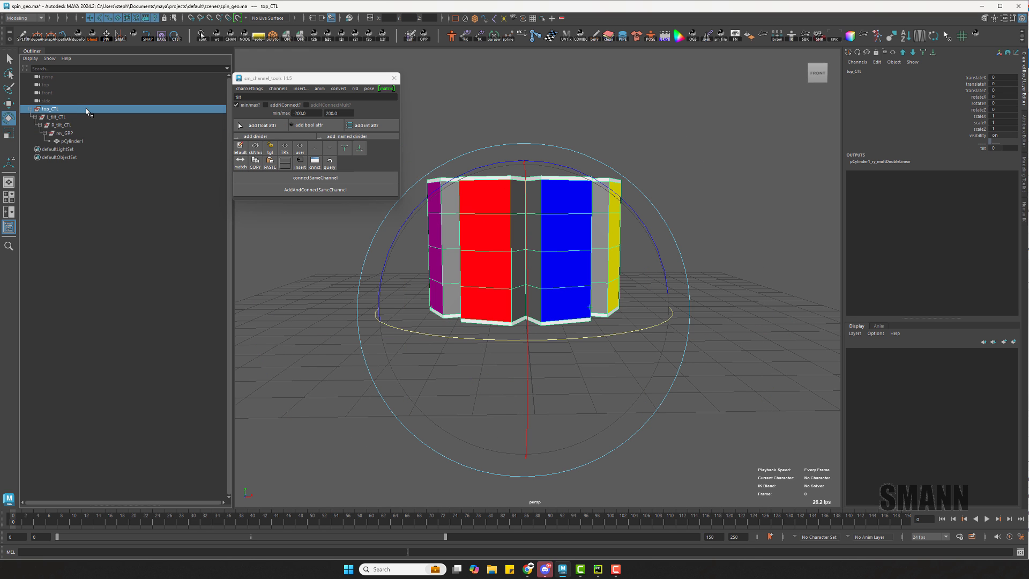
key(q)
shift+drag(565, 274, 667, 369)
shift+drag(465, 276, 366, 383)
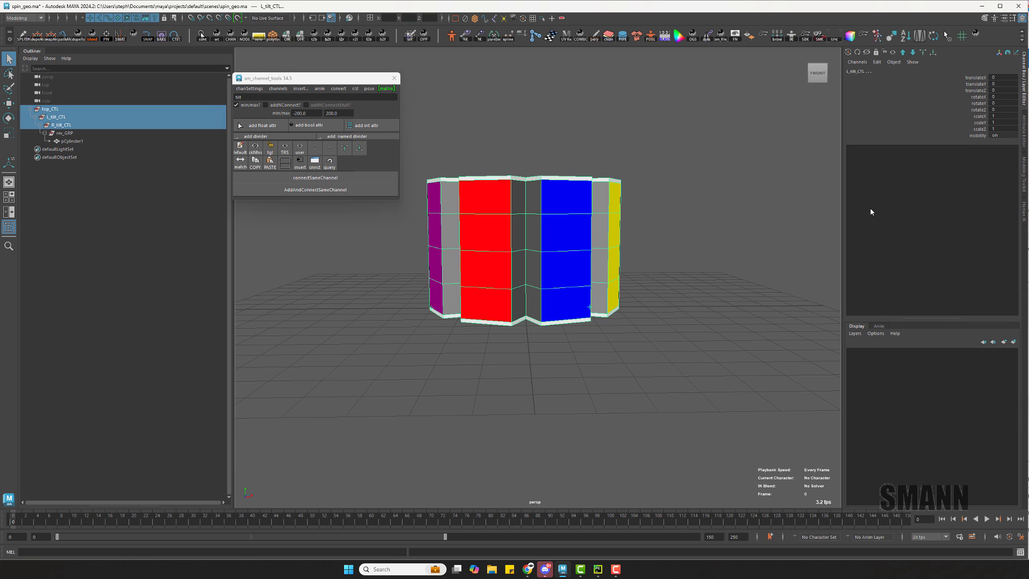
click(314, 161)
Try rotating R_tilt_CTL about Z to identify the tilt axis, and undo the rotation.
drag(646, 312, 640, 313)
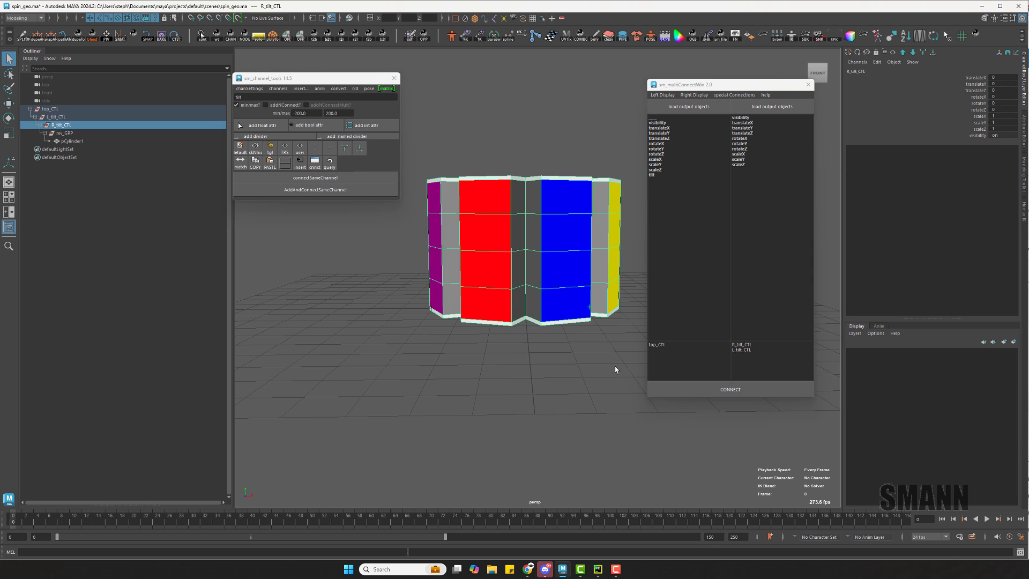
key(e)
drag(536, 161, 515, 158)
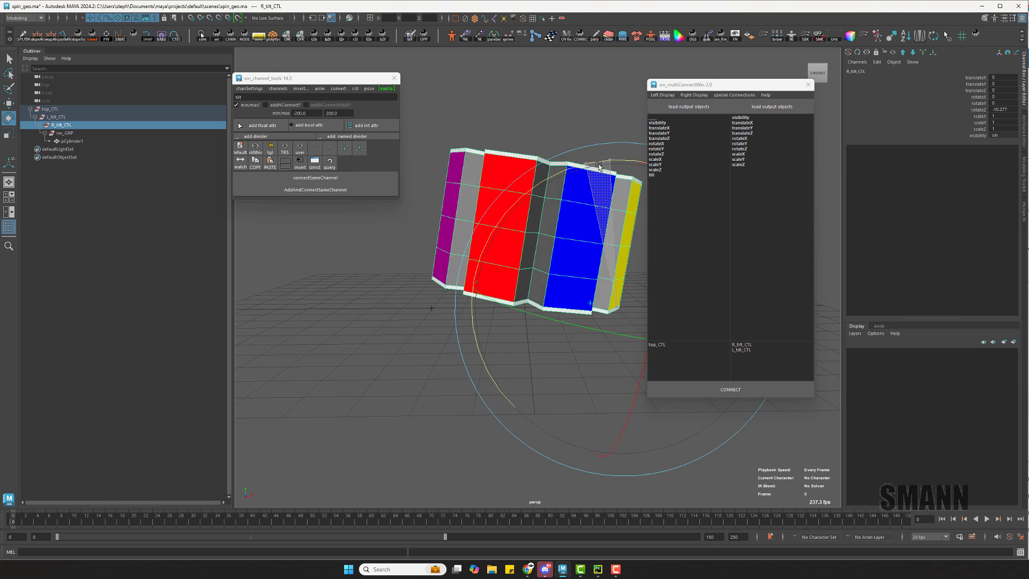
key(ctrl+z)
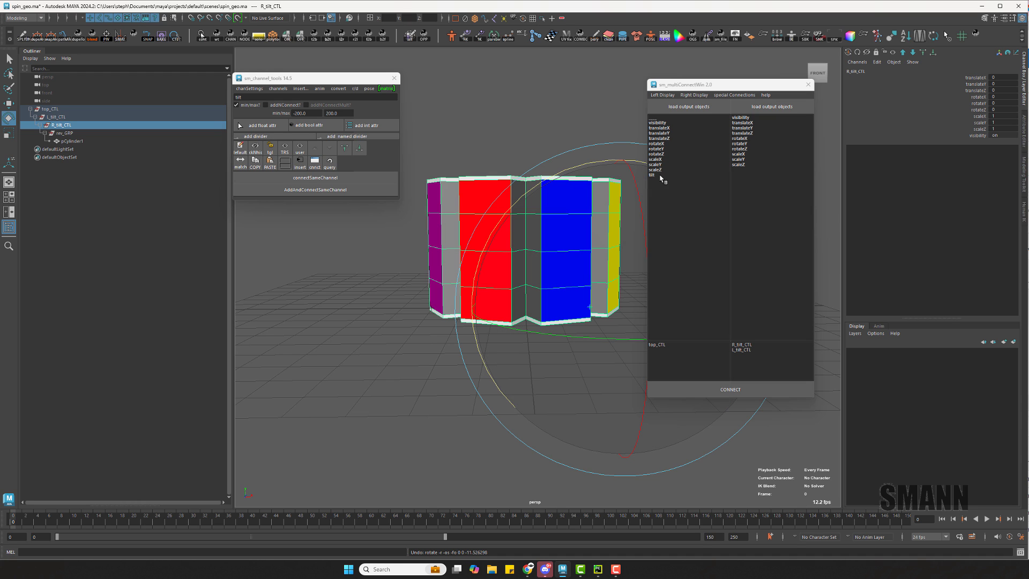
Connect top_CTL's tilt attribute to rotateZ of R_tilt_CTL and L_tilt_CTL.
click(654, 175)
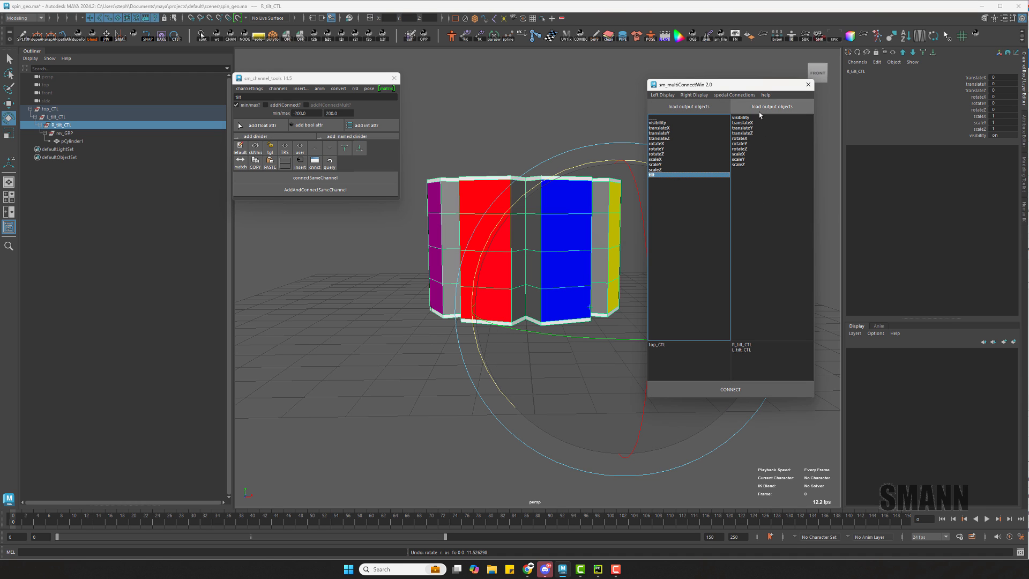
click(753, 149)
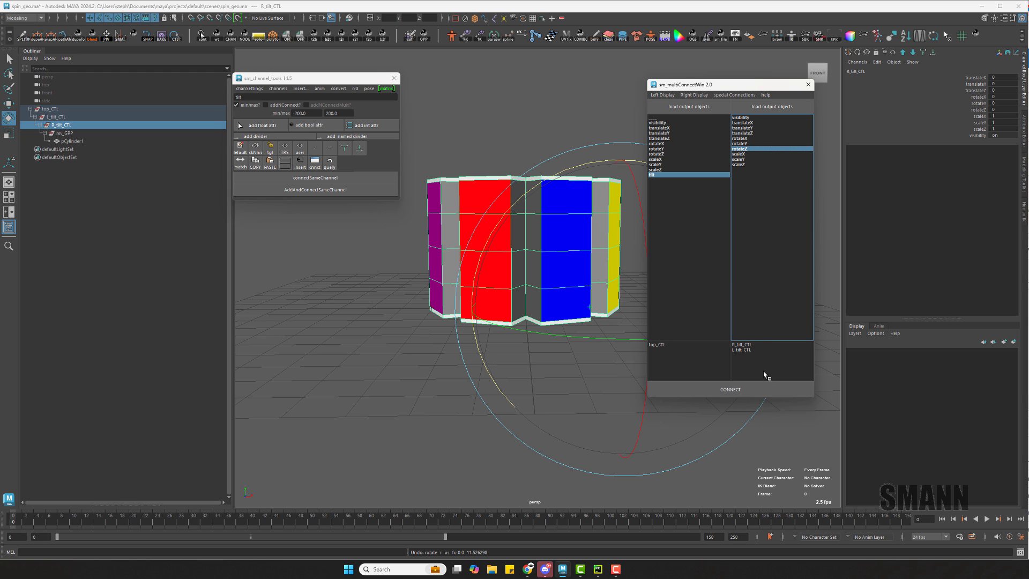
click(766, 391)
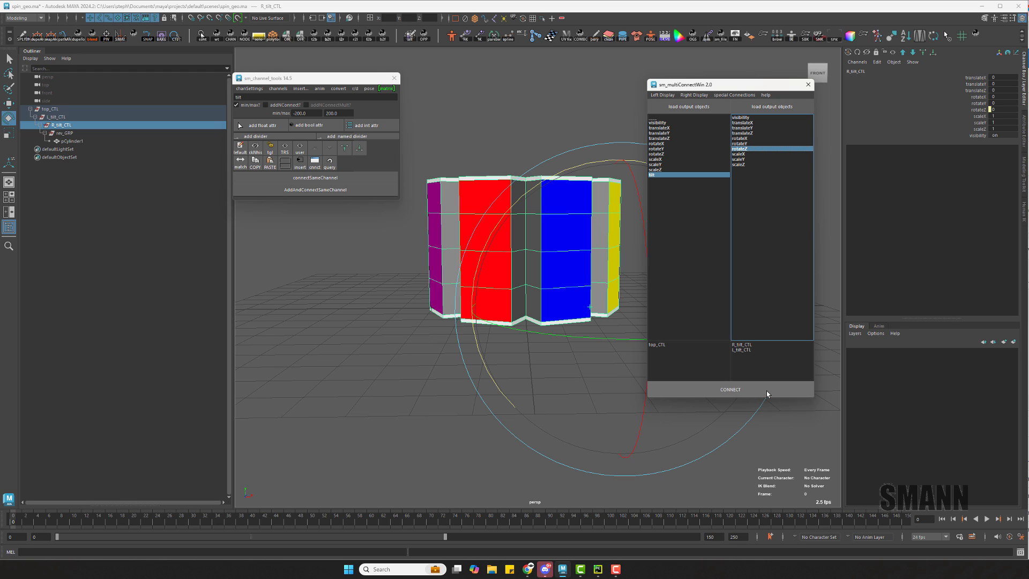
Check the source and target controls listed in sm_multiConnectWin and close that window.
click(674, 346)
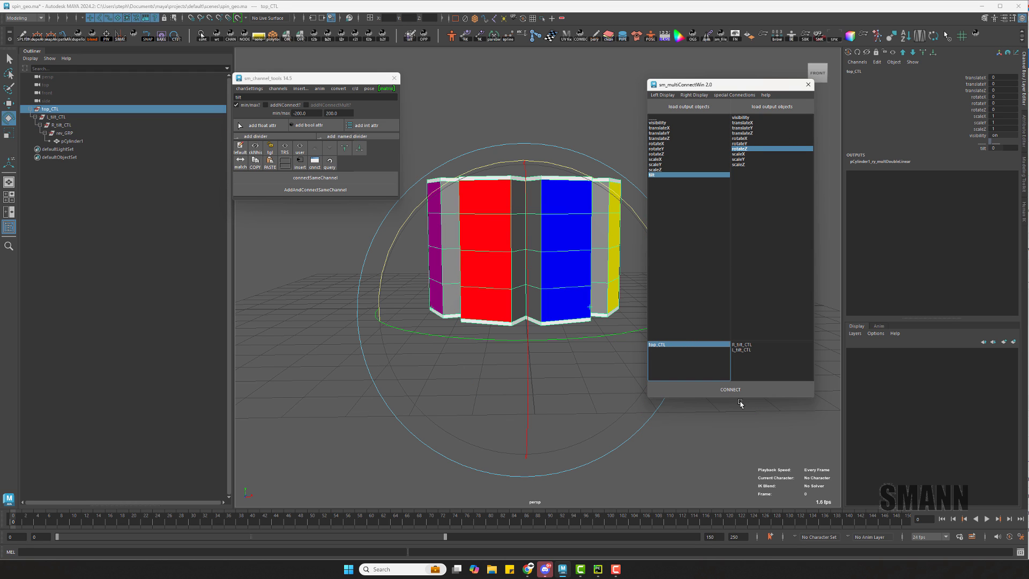
click(750, 350)
click(748, 344)
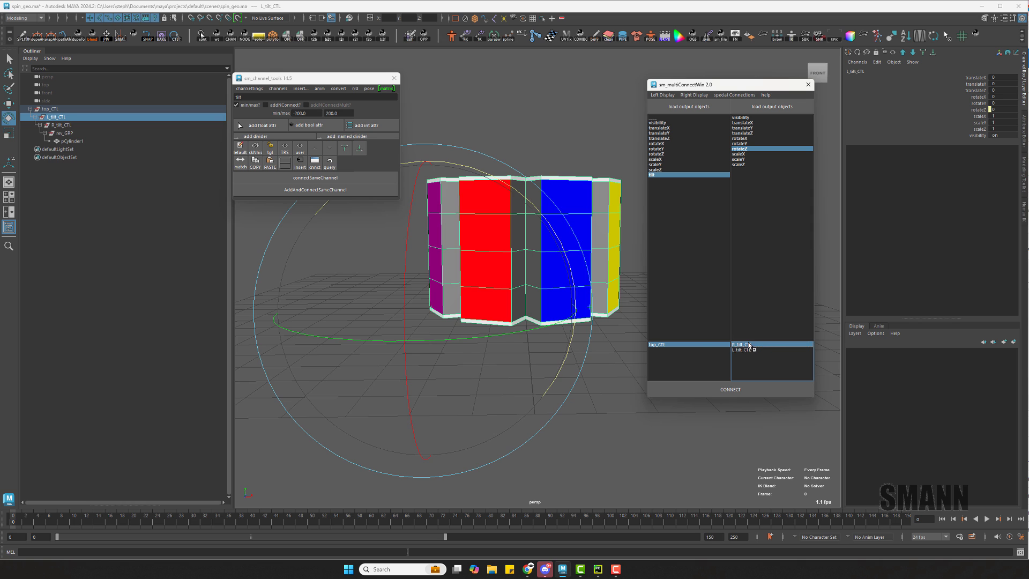
click(809, 85)
click(762, 79)
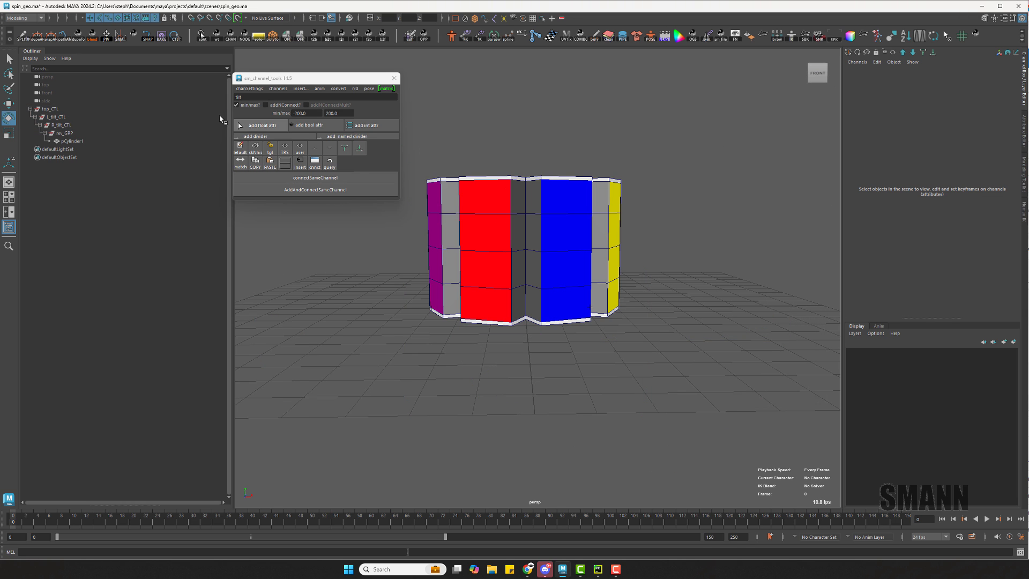
Scrub top_CTL's tilt and check how R_tilt_CTL and L_tilt_CTL rotate about Z.
click(50, 109)
click(976, 149)
middle_drag(626, 119, 728, 132)
key(Down)
key(Down)
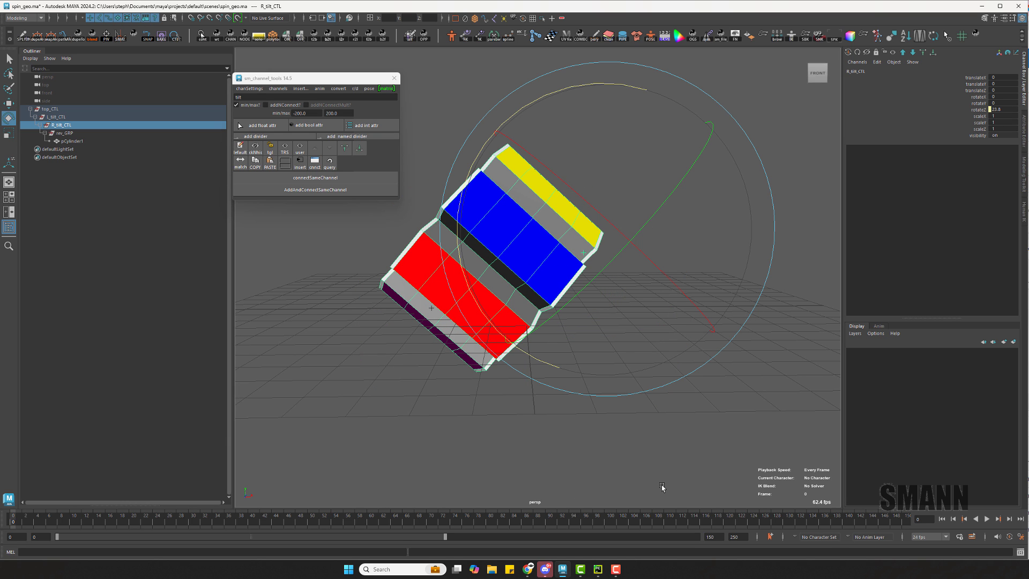
drag(435, 345, 542, 427)
click(464, 365)
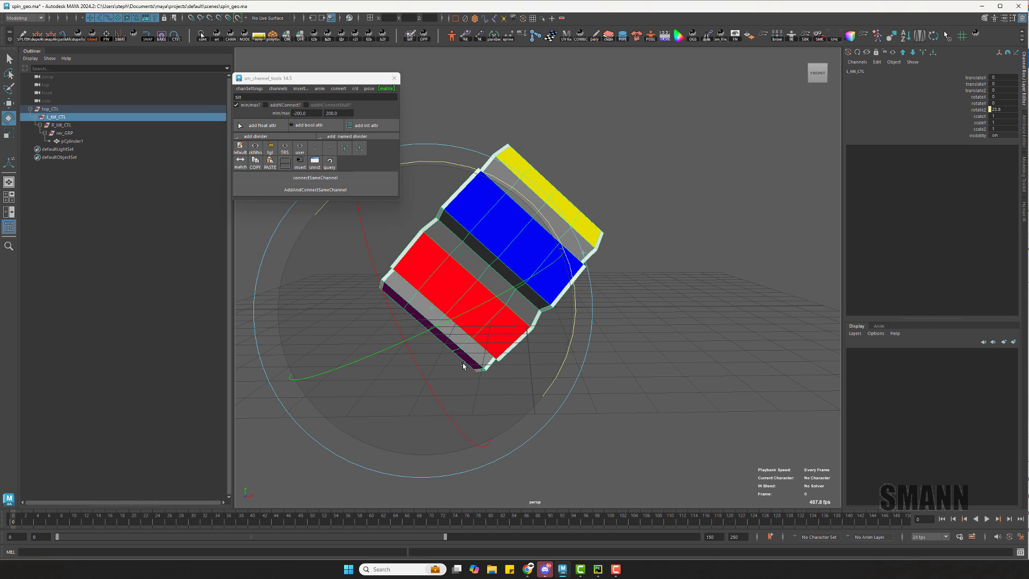
click(462, 364)
Reset top_CTL's tilt attribute to 0.
click(82, 108)
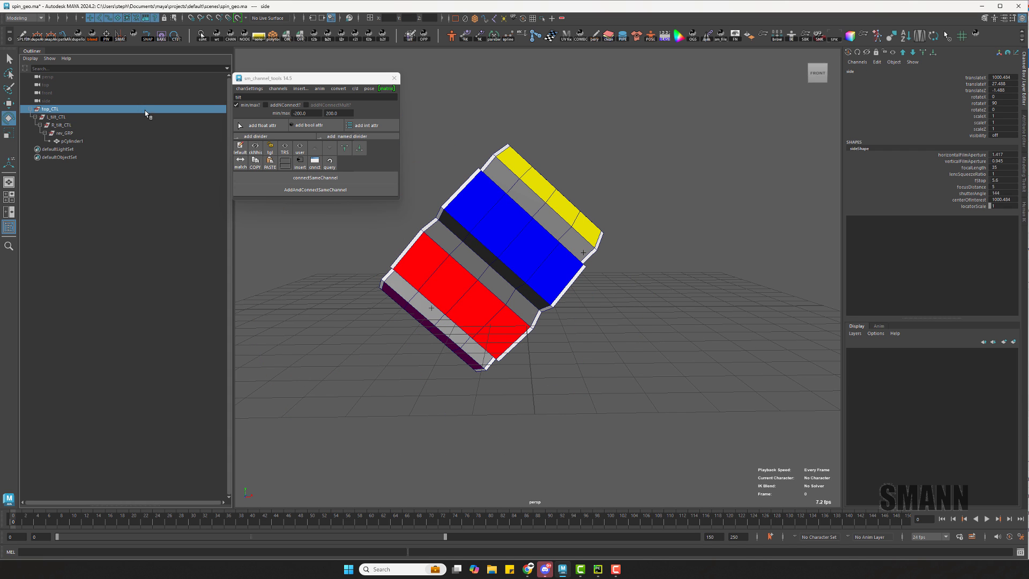
click(997, 148)
text(0)
key(Return)
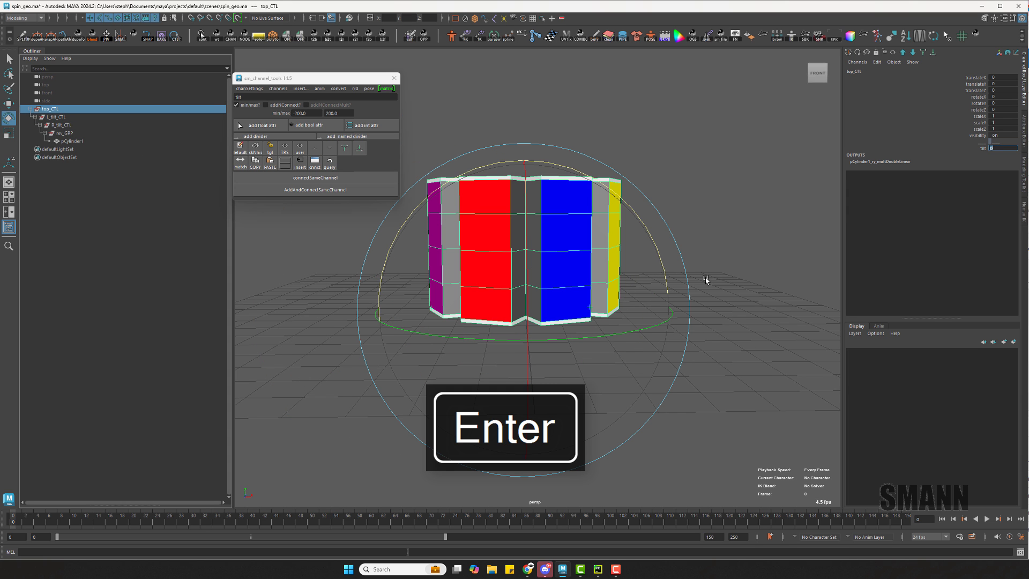
Insert clamp nodes on the rotateZ channels of L_tilt_CTL and R_tilt_CTL with sm_channel_tools.
click(774, 360)
drag(560, 221, 687, 408)
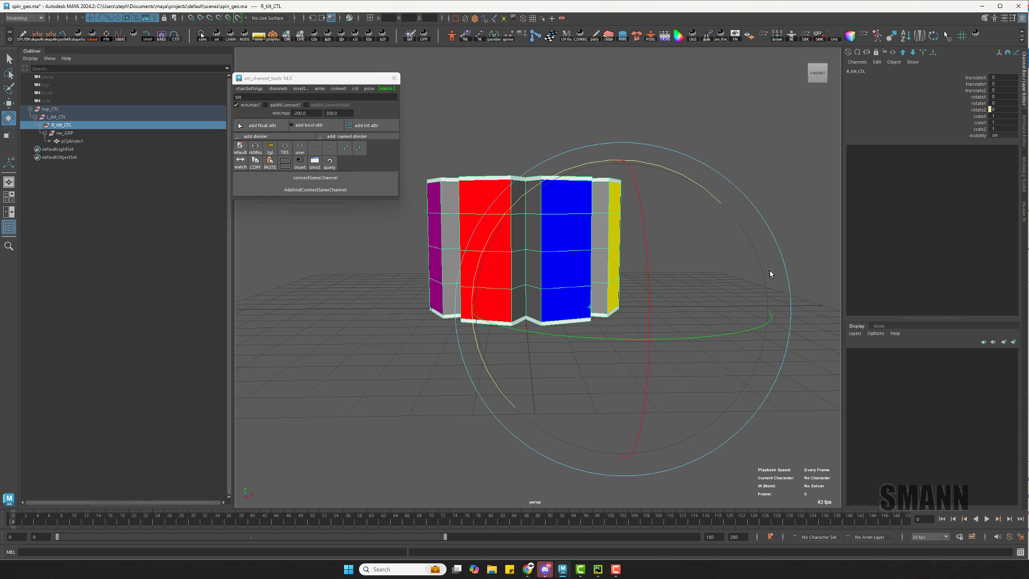
click(974, 110)
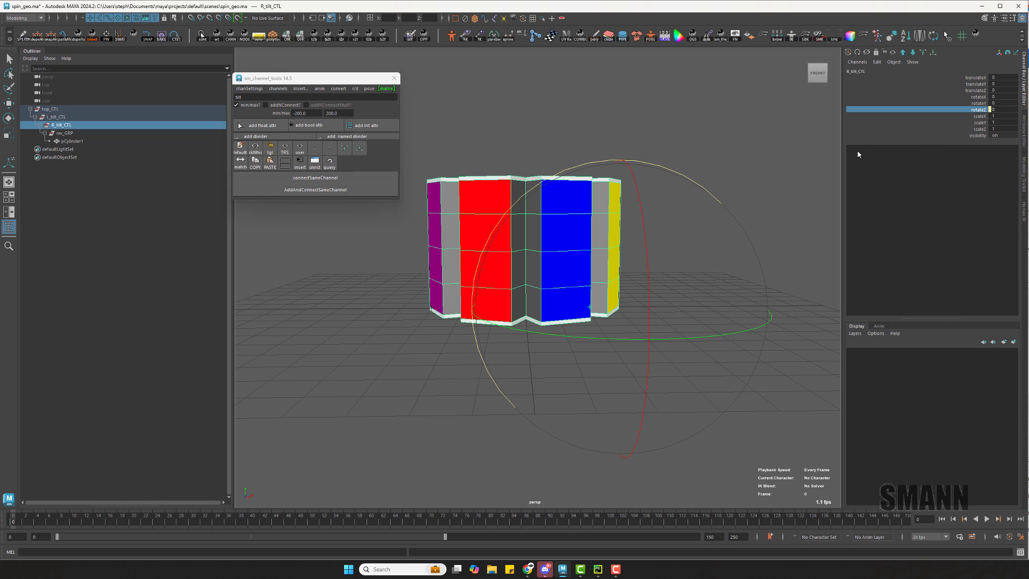
key(q)
click(416, 268)
drag(392, 268, 472, 384)
shift+drag(570, 286, 663, 364)
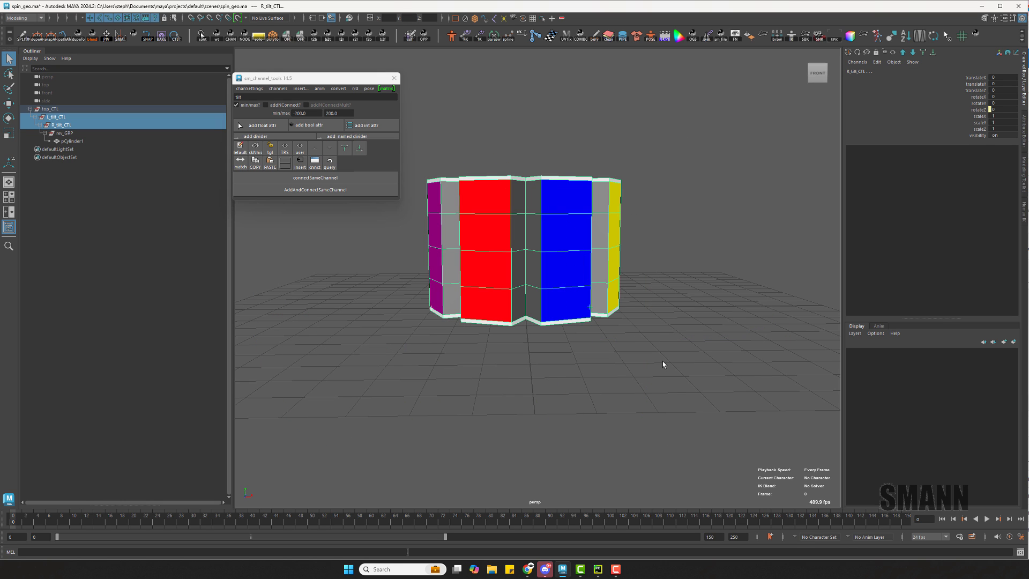
click(971, 110)
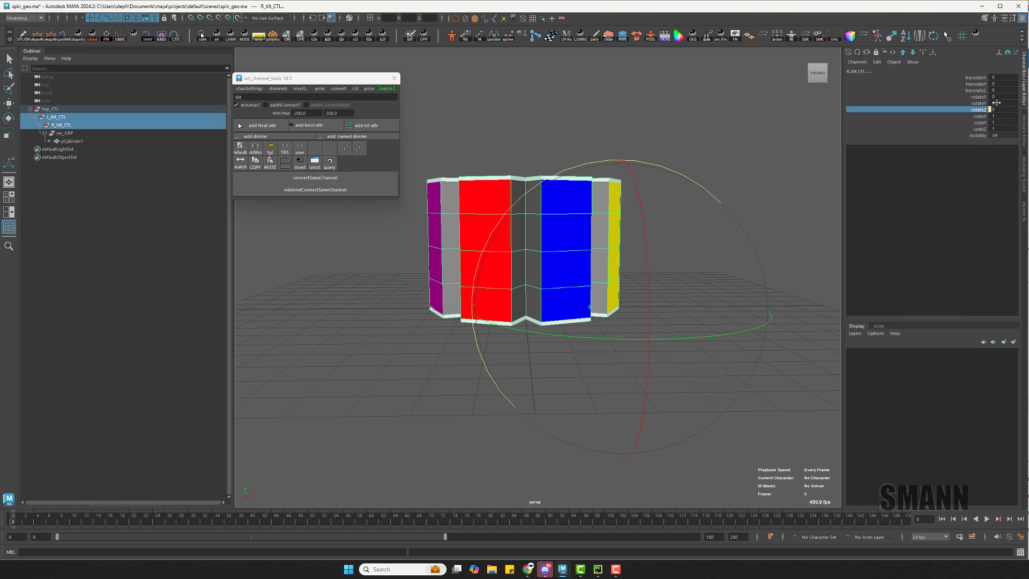
click(300, 89)
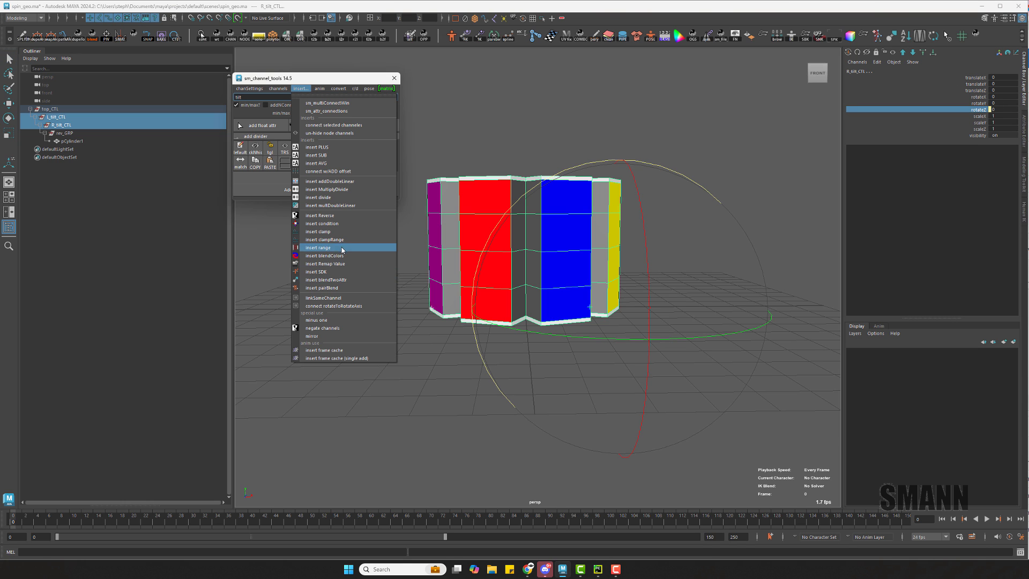
click(333, 232)
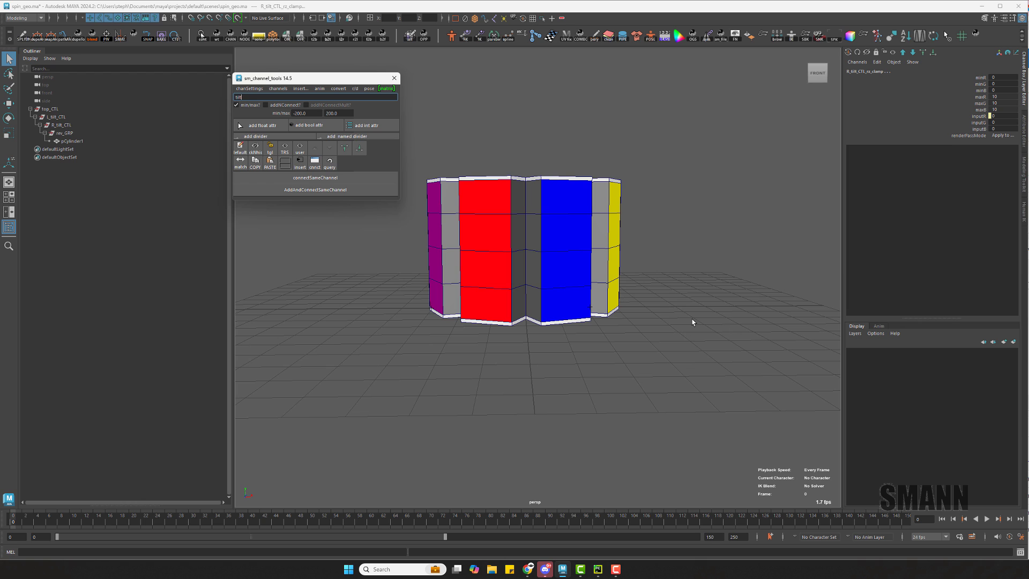
Set the R, G and B maximums of R_tilt_CTL's clamp node to 0.
click(734, 357)
drag(563, 300, 621, 354)
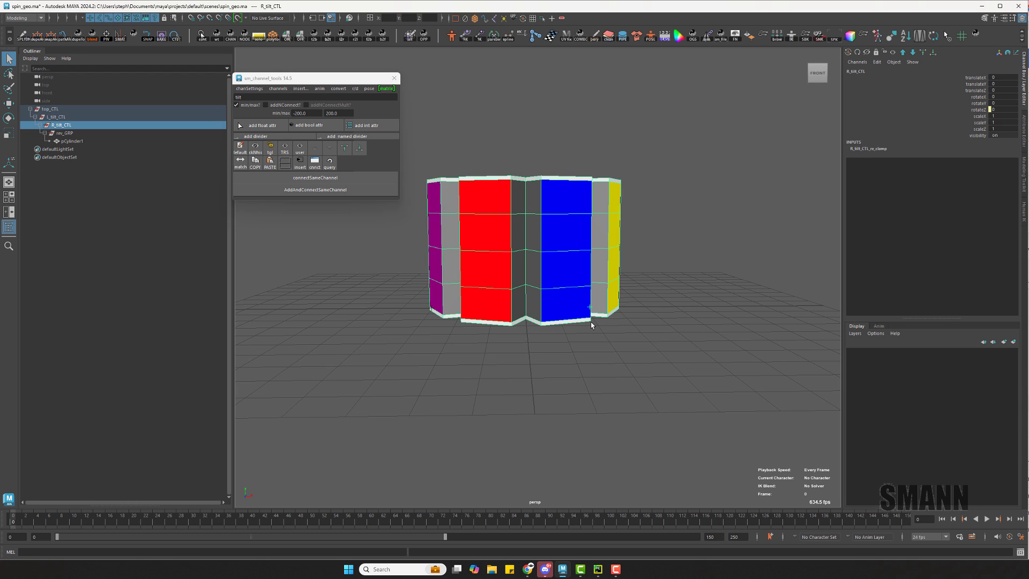
click(870, 149)
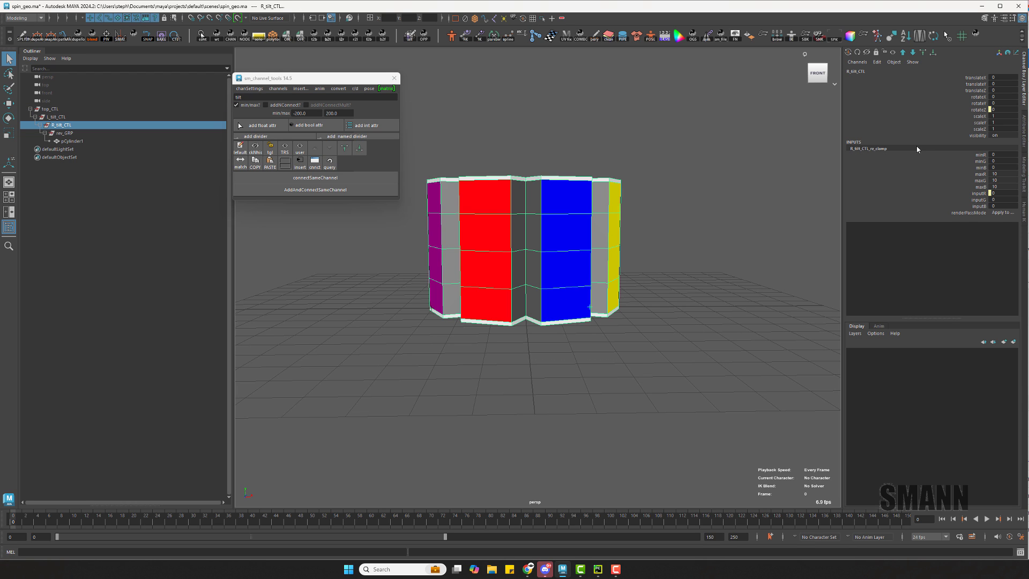
mouse_move(1004, 173)
mouse_down()
mouse_move(1003, 186)
mouse_move(999, 171)
mouse_up()
text(0)
key(Return)
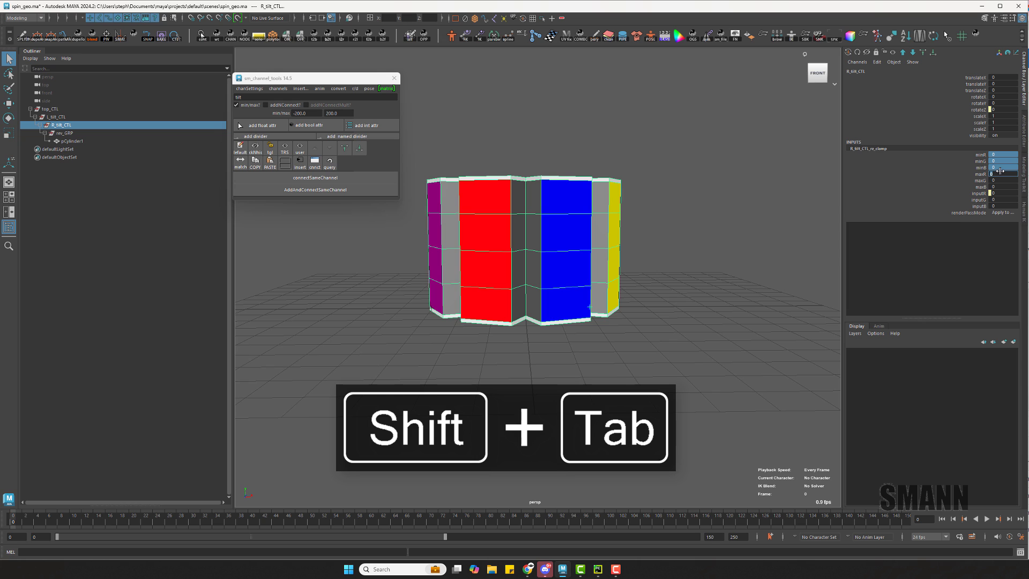
Set the R, G and B minimums of R_tilt_CTL's clamp to -500 and restore its maxR to 0.
text(-500)
key(Return)
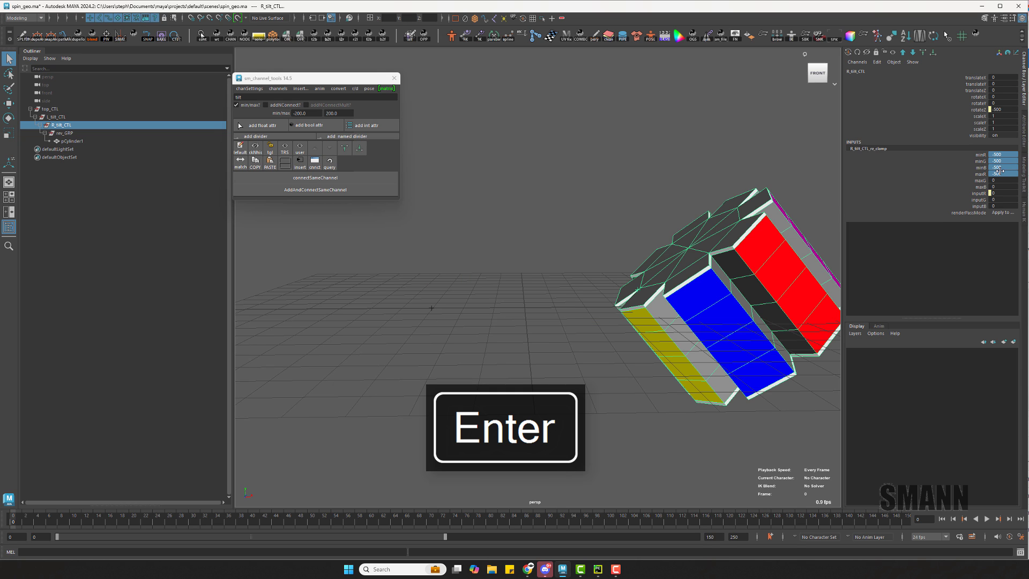
click(1002, 175)
text(0)
key(Return)
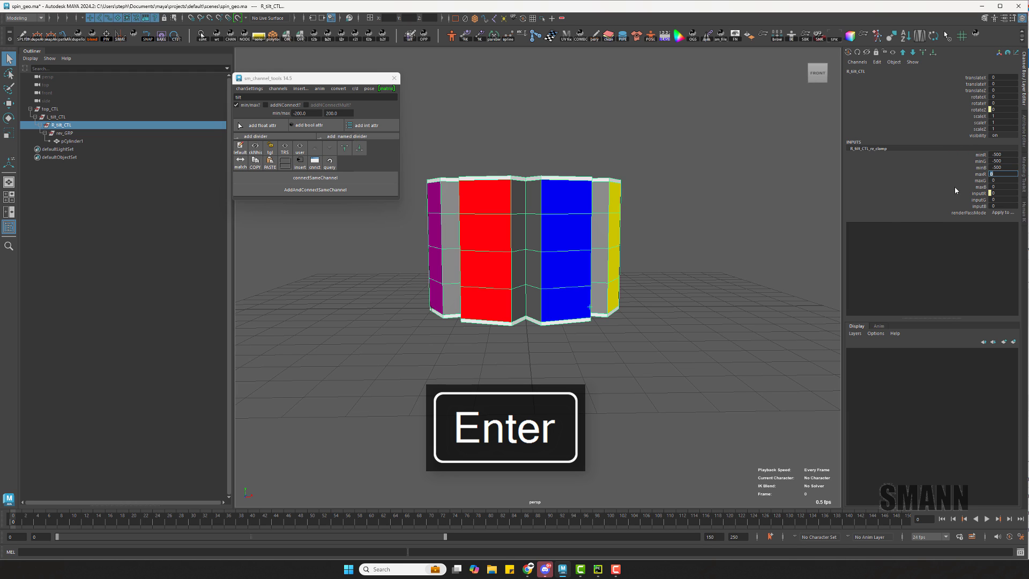
Set the R, G and B maximums of L_tilt_CTL's clamp node to 500.
click(729, 287)
click(520, 248)
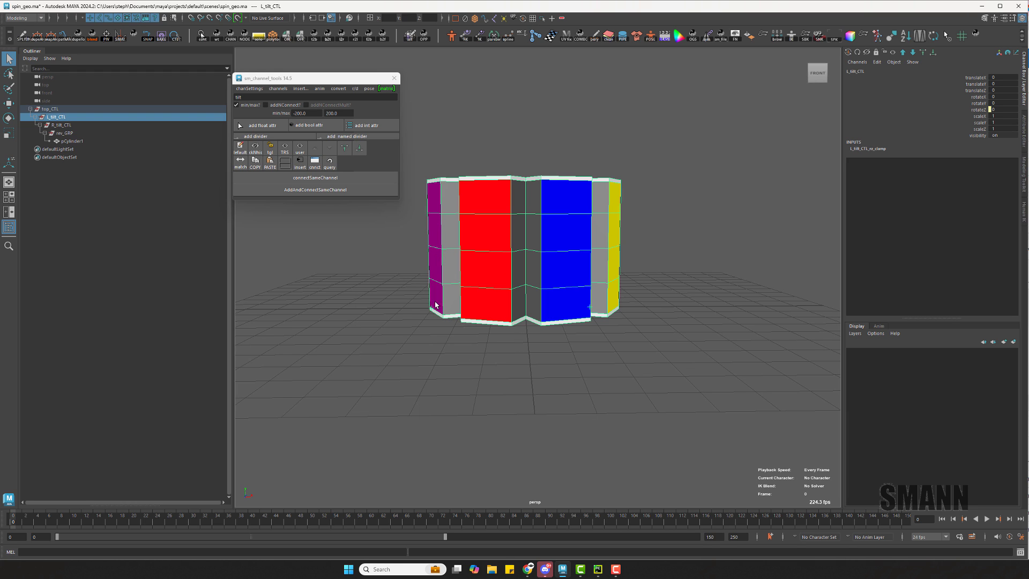
click(900, 154)
drag(1003, 177, 1007, 185)
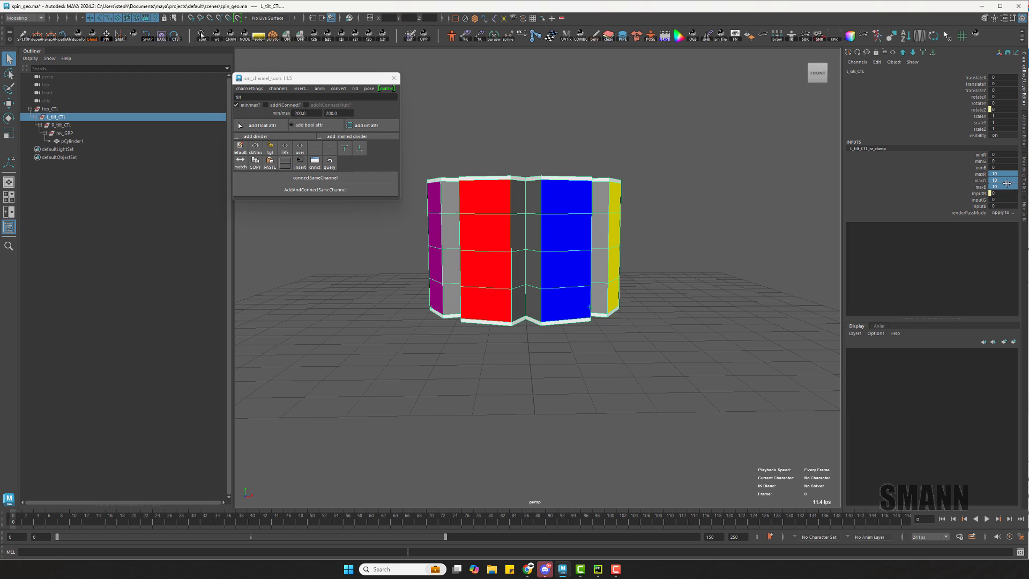
text(500)
key(Return)
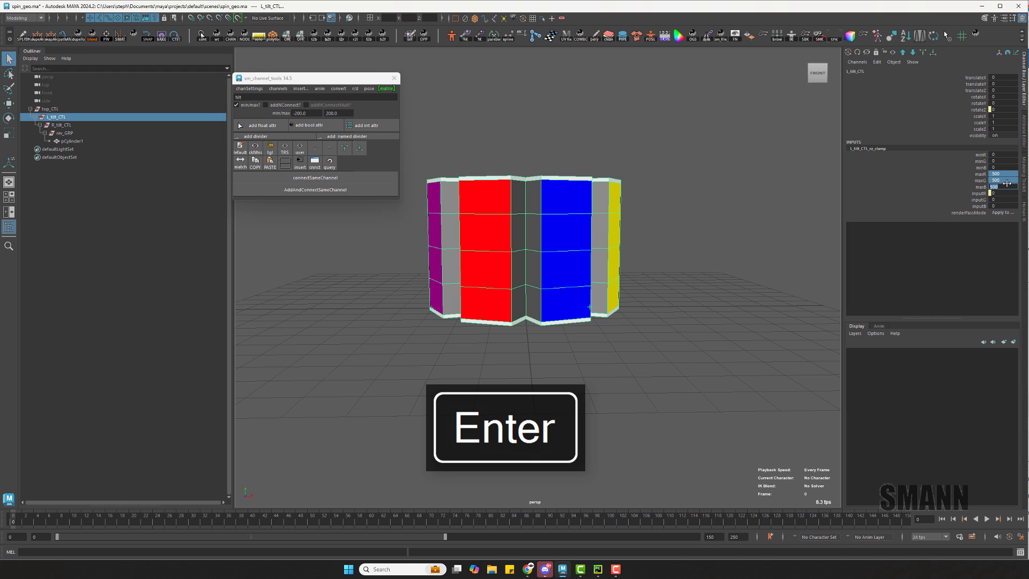
Test the rig by adding a small tilt on top_CTL and spinning it to a rotateY of about -111.
click(768, 158)
click(100, 111)
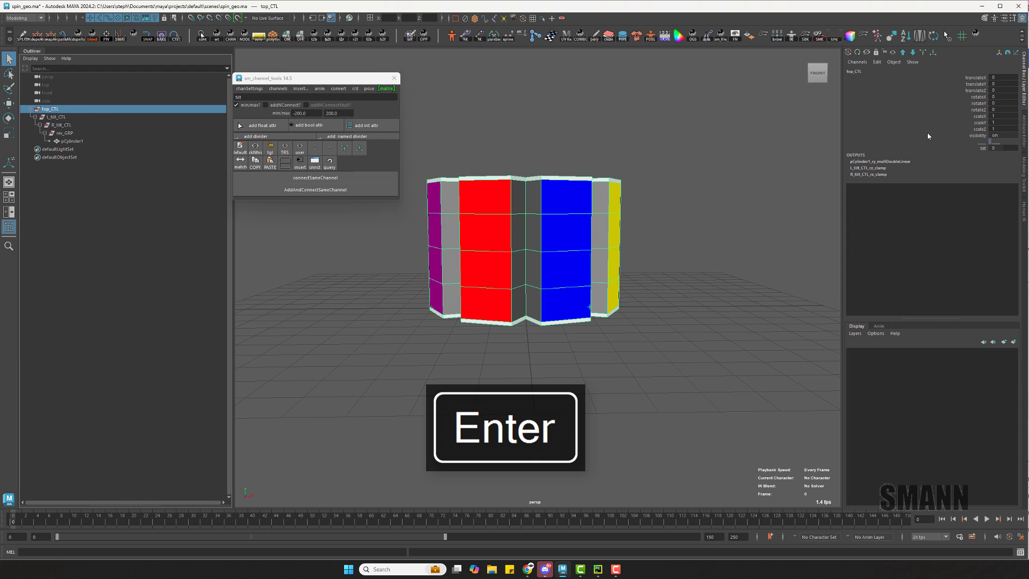
click(982, 148)
middle_drag(627, 141, 670, 207)
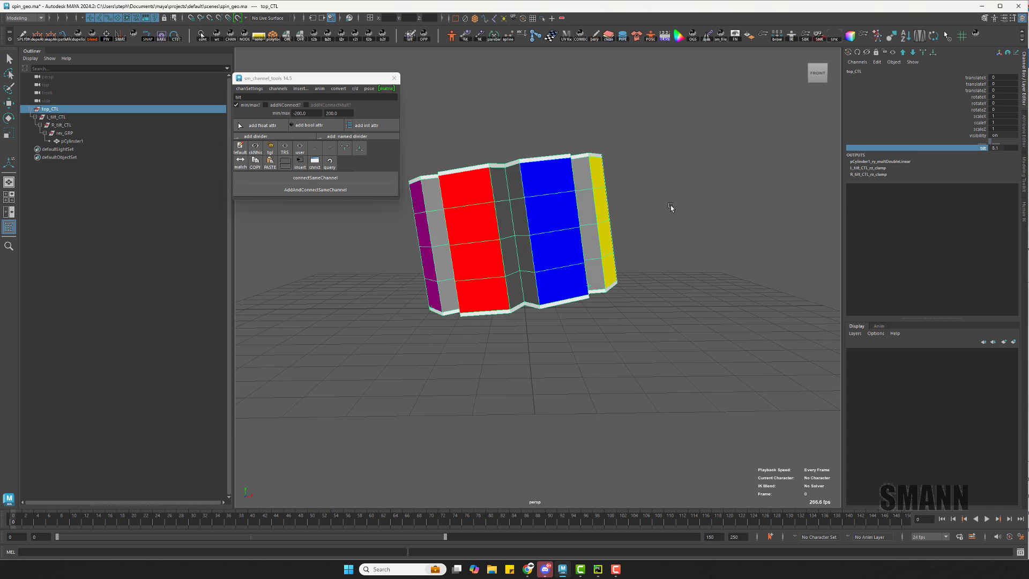
key(e)
drag(471, 347, 276, 341)
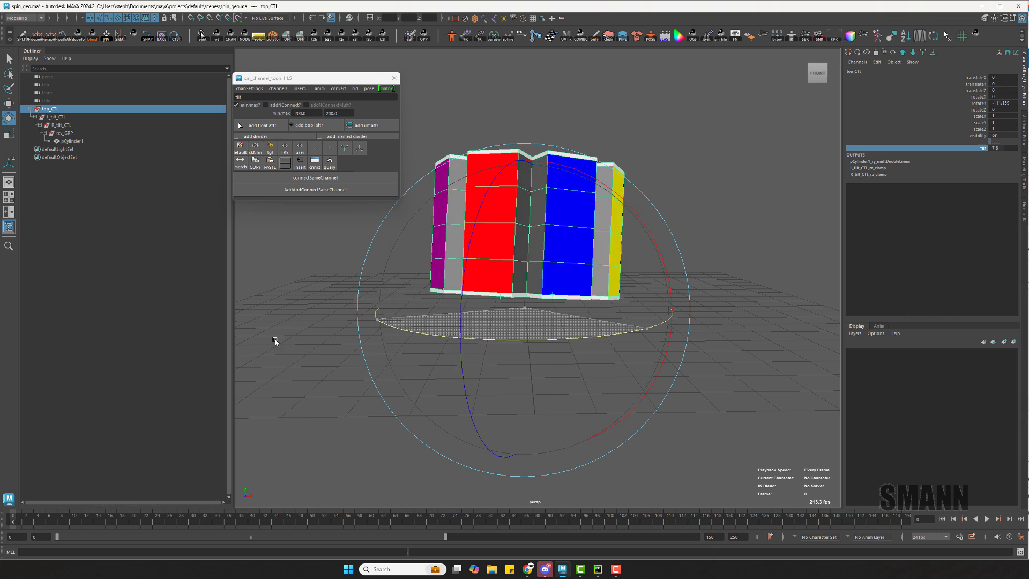
Raise top_CTL's tilt attribute to about 32 and spin the control to a rotateY of about -231.
click(979, 149)
middle_drag(712, 156, 813, 162)
key(e)
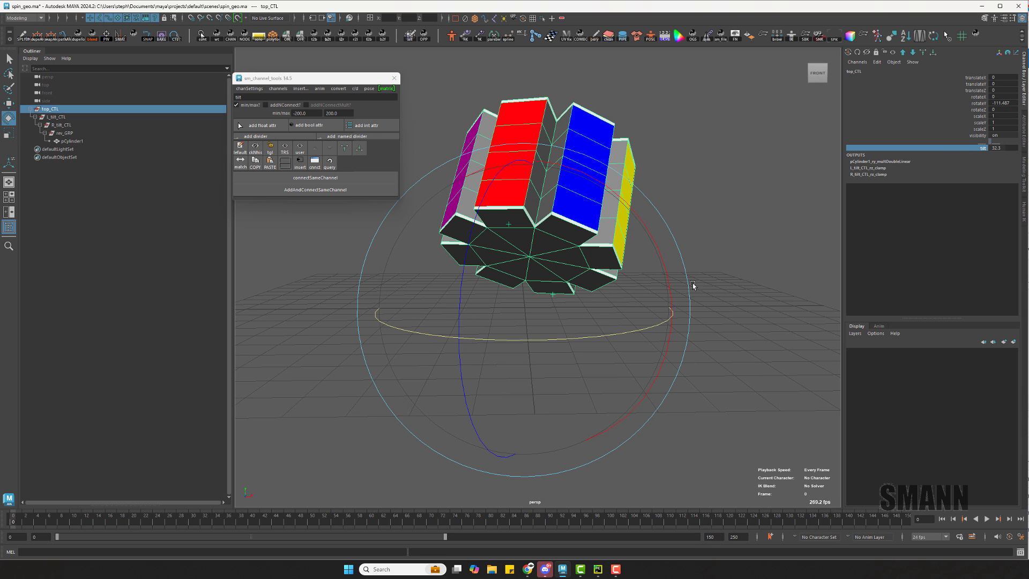
drag(652, 329, 395, 344)
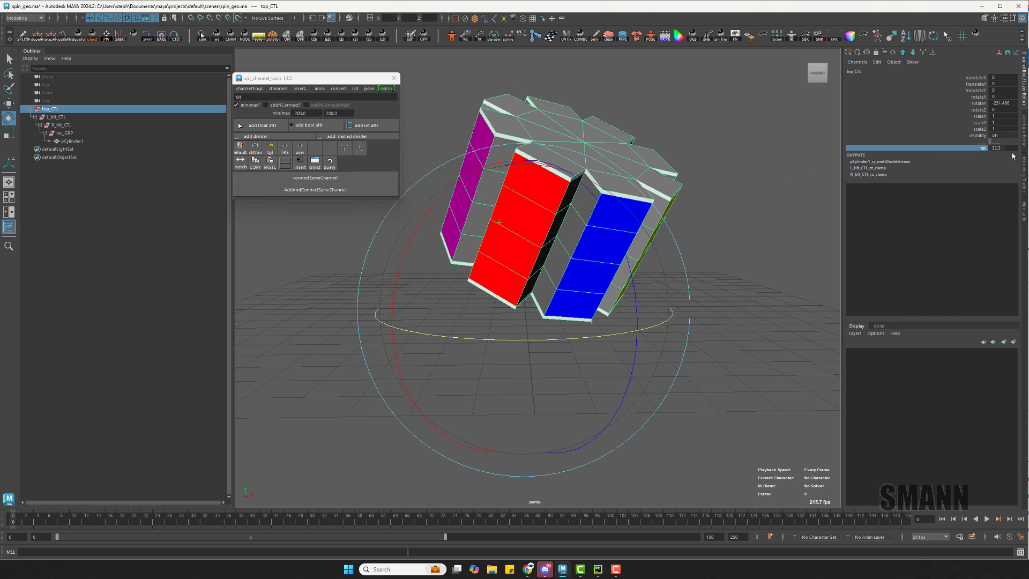
Undo a further tilt change, rotate top_CTL again, and reset its rotateX, rotateY and rotateZ to 0.
click(974, 150)
middle_drag(974, 156, 1008, 169)
key(ctrl+z)
key(e)
drag(428, 341, 595, 326)
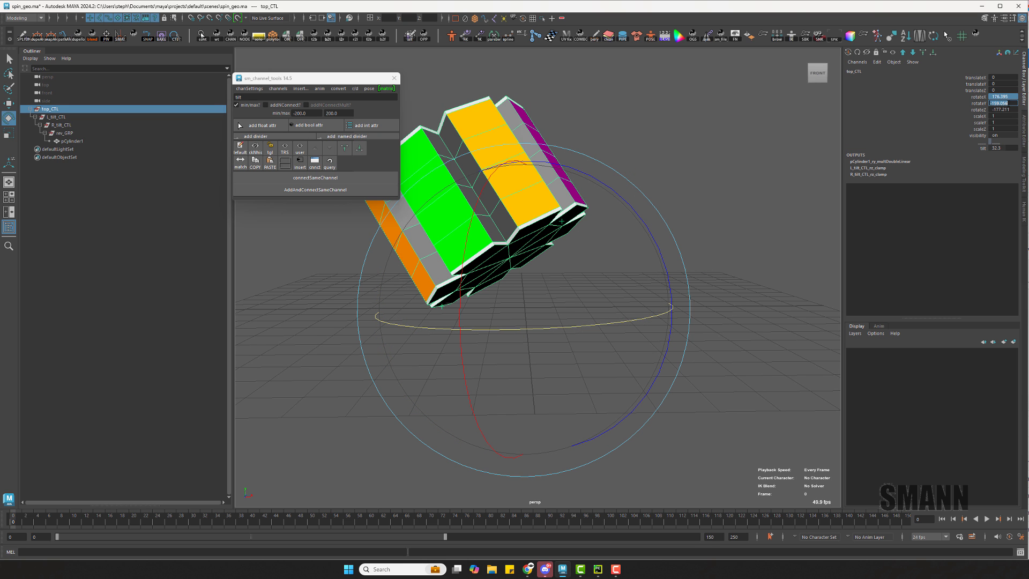
text(0)
key(Return)
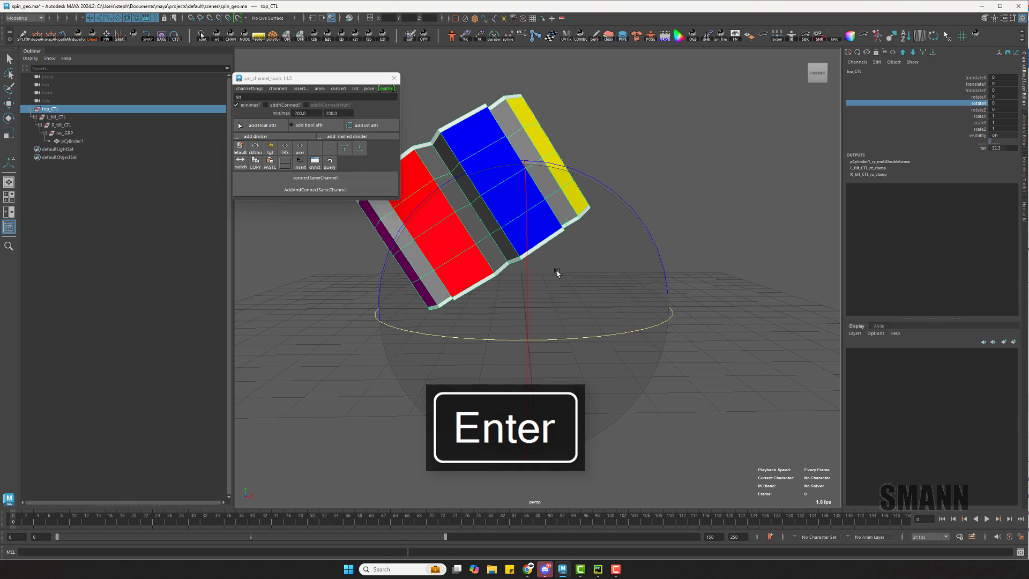
Try rotating top_CTL about Y and freely on several axes, and undo each rotation.
alt+middle_drag(556, 316, 584, 331)
mouse_move(584, 331)
mouse_down()
mouse_move(562, 344)
mouse_move(616, 343)
mouse_move(546, 352)
mouse_move(573, 353)
mouse_move(434, 351)
mouse_move(602, 327)
mouse_up()
key(ctrl+z)
key(ctrl+z)
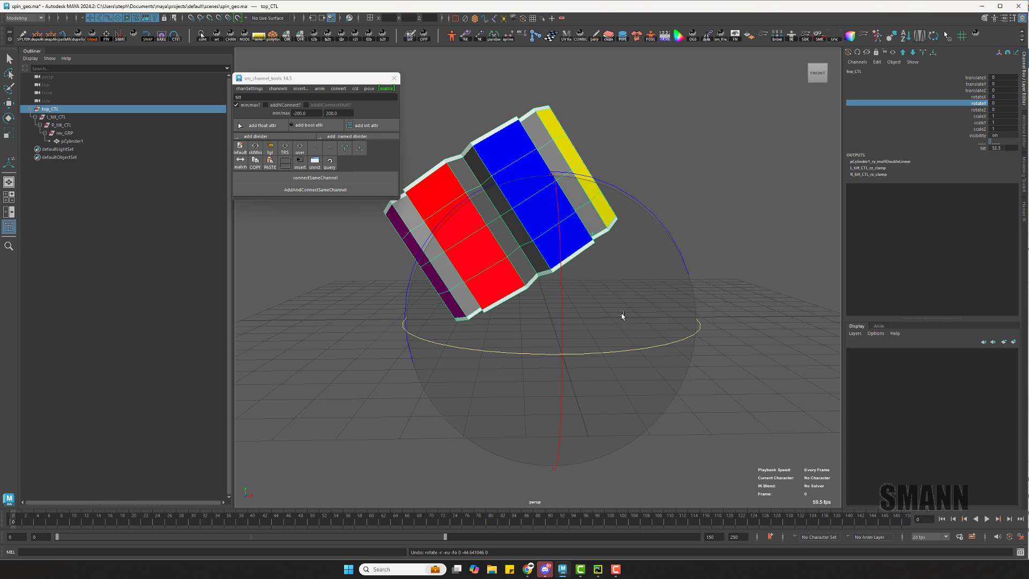
key(e)
key(w)
key(e)
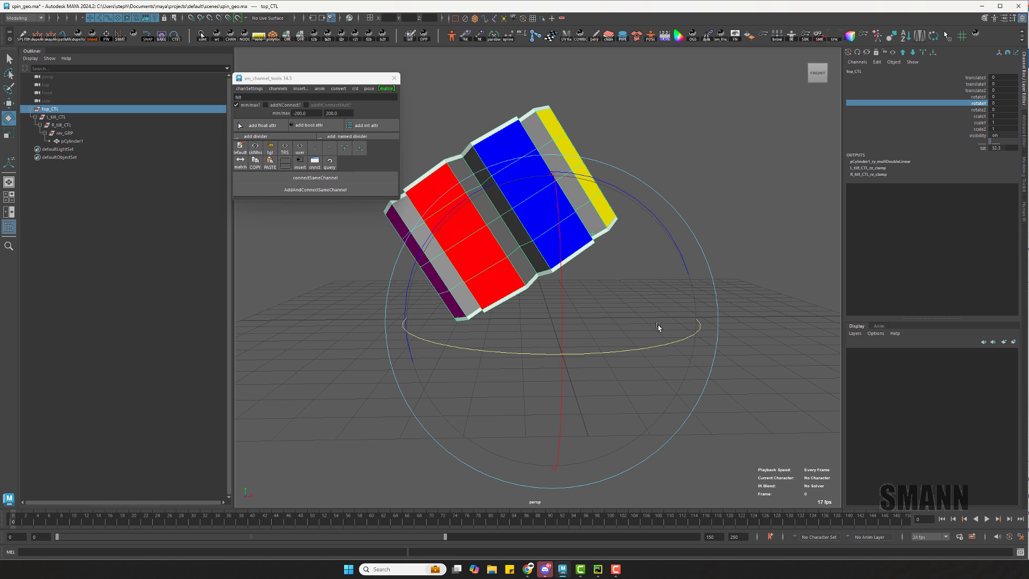
drag(673, 242, 617, 322)
key(ctrl+z)
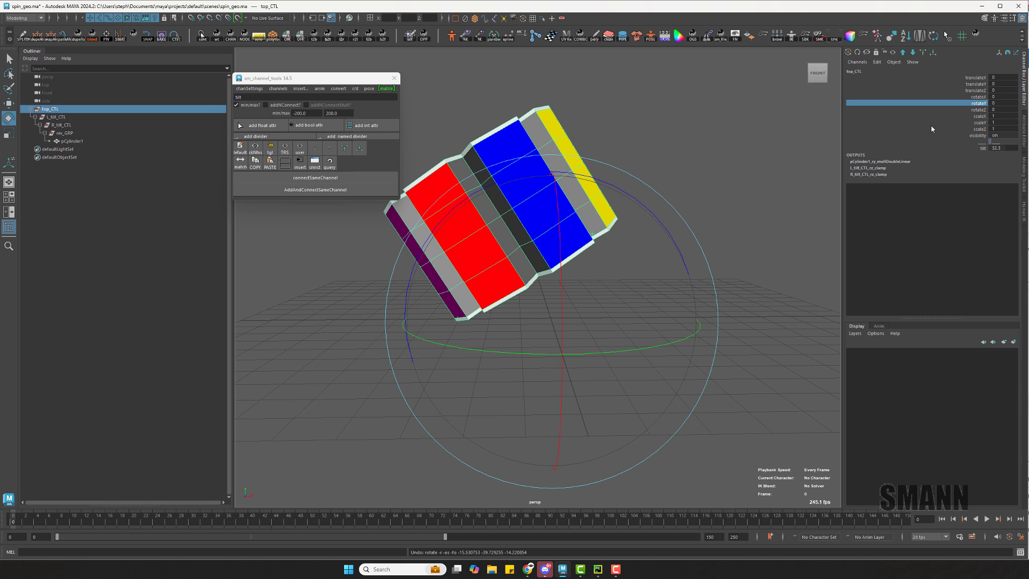
Lock the rotateX and rotateZ channels of top_CTL.
click(983, 97)
ctrl+click(981, 109)
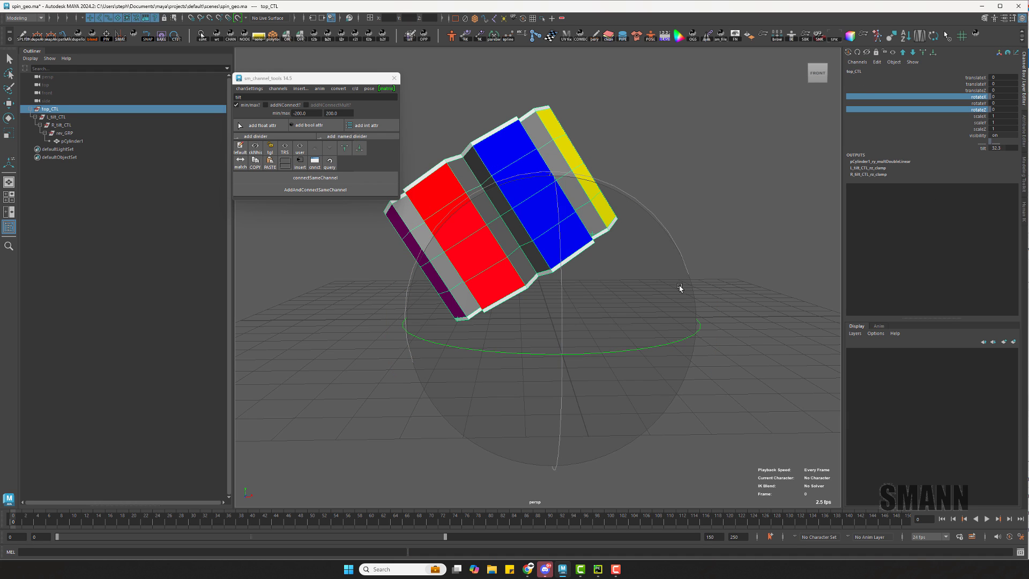
Scale top_CTL uniformly to about 2.333 and vary its rotateY to test the spin at the larger size.
drag(981, 116, 976, 136)
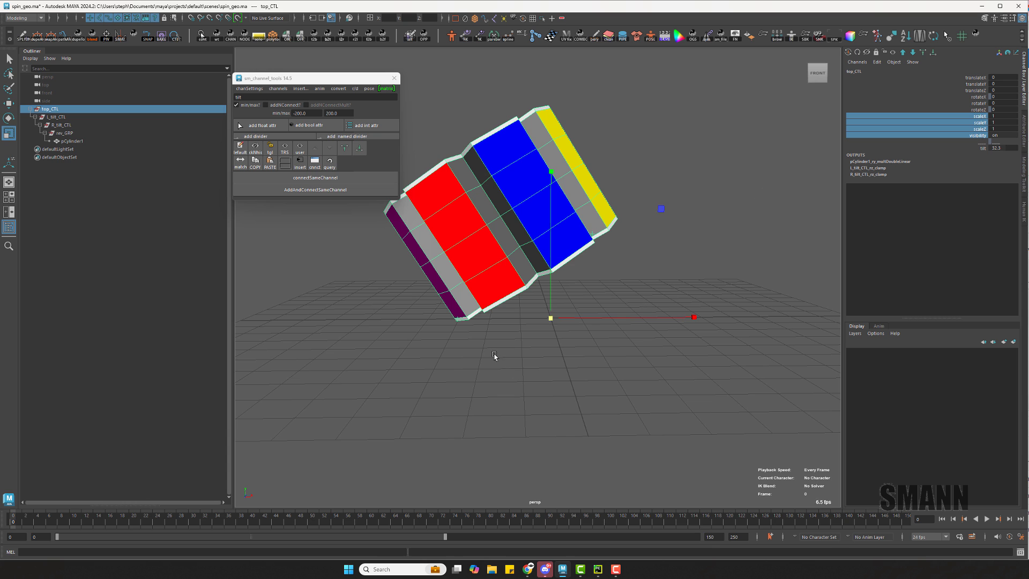
drag(551, 318, 756, 296)
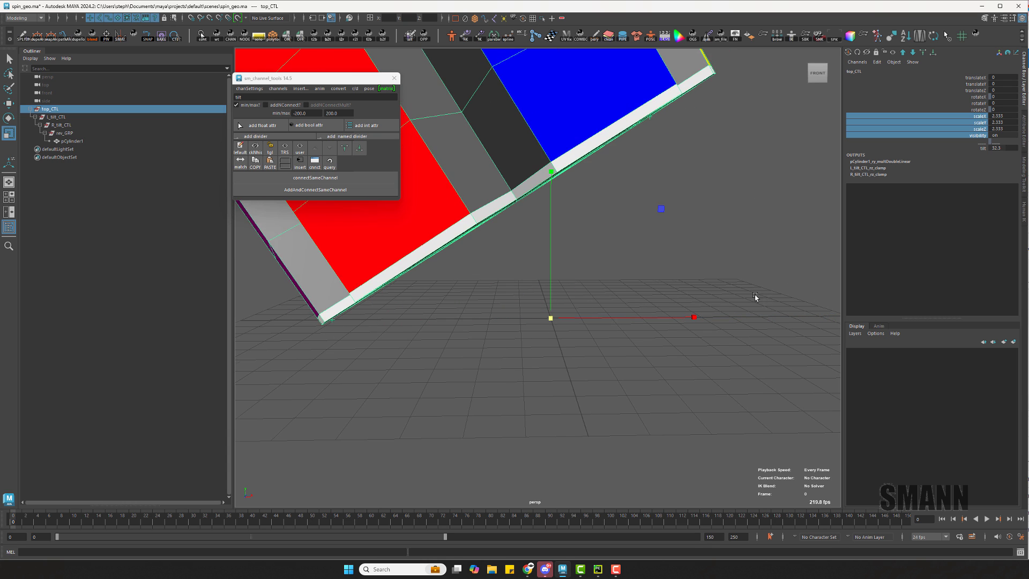
alt+right_drag(670, 311, 622, 314)
click(978, 102)
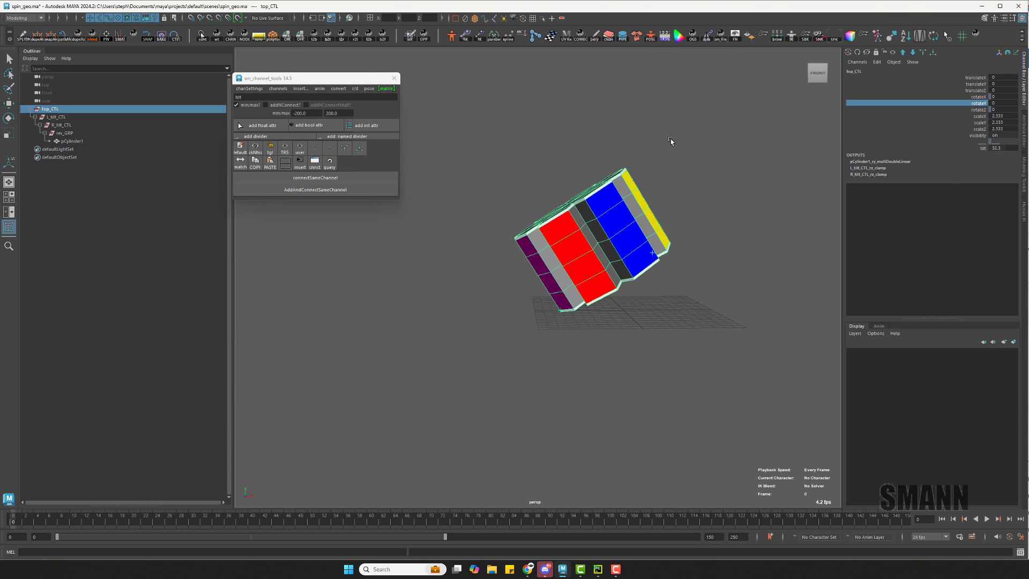
middle_drag(978, 103, 971, 117)
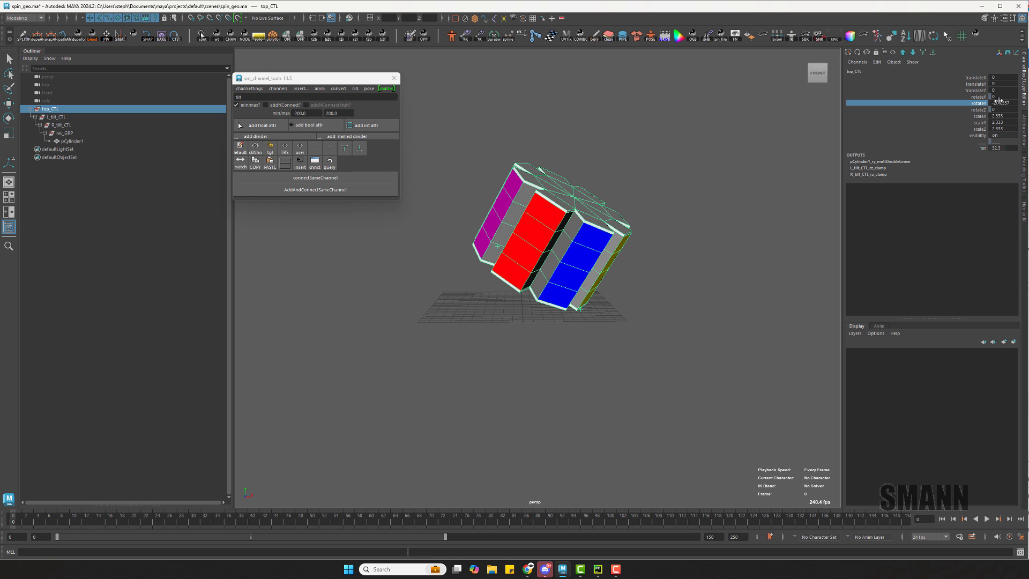
Reset top_CTL's rotateY, scale and tilt channels to their defaults and deselect it.
alt+middle_drag(732, 221, 749, 190)
key(space)
drag(562, 193, 609, 229)
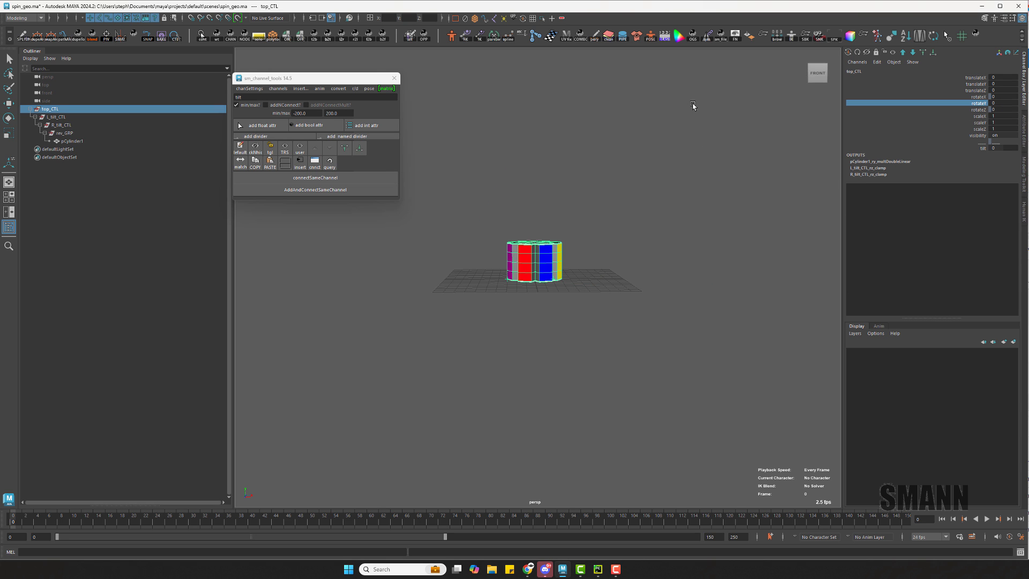
click(693, 106)
mouse_move(578, 327)
alt+right_down()
mouse_move(722, 395)
mouse_move(677, 292)
alt+right_up()
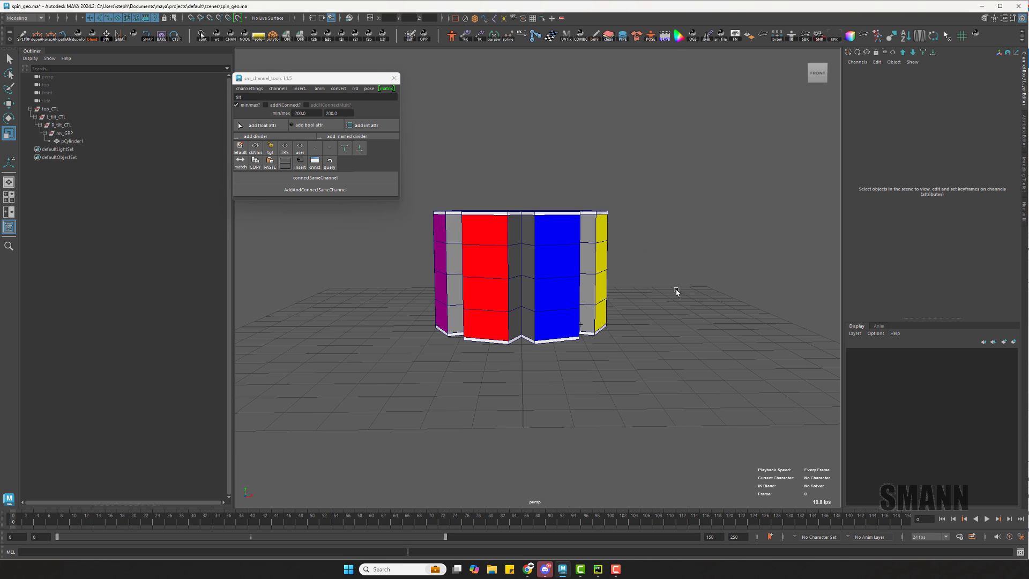